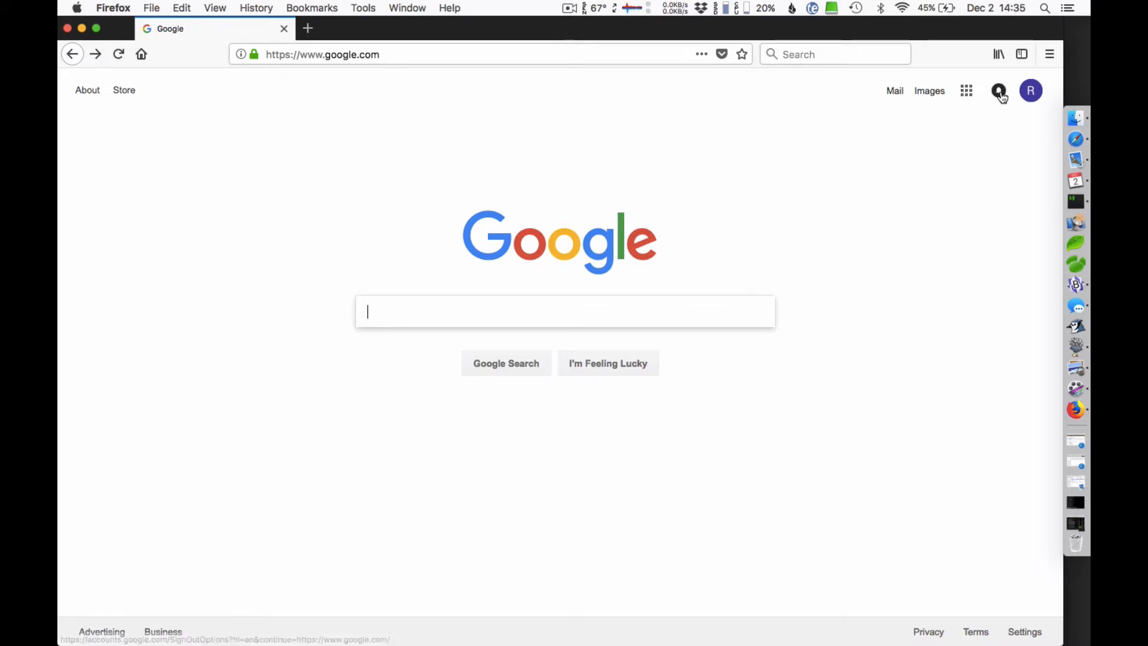
Go to Google Drive from the Google home page and create a new blank Google Docs document.
left_click(967, 93)
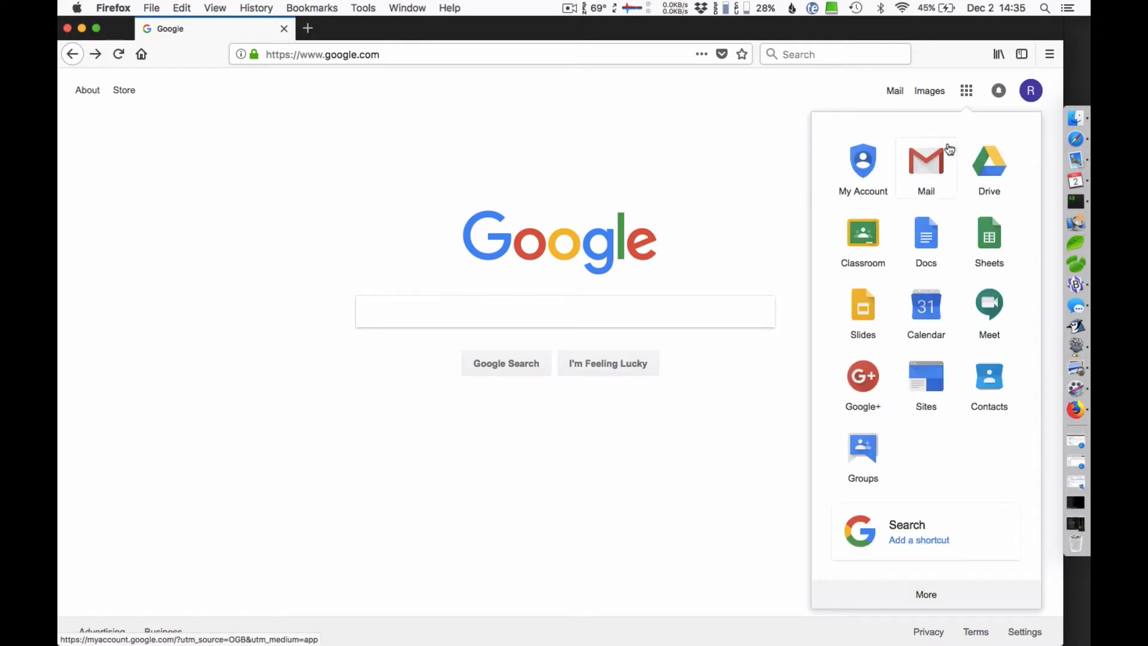
left_click(989, 171)
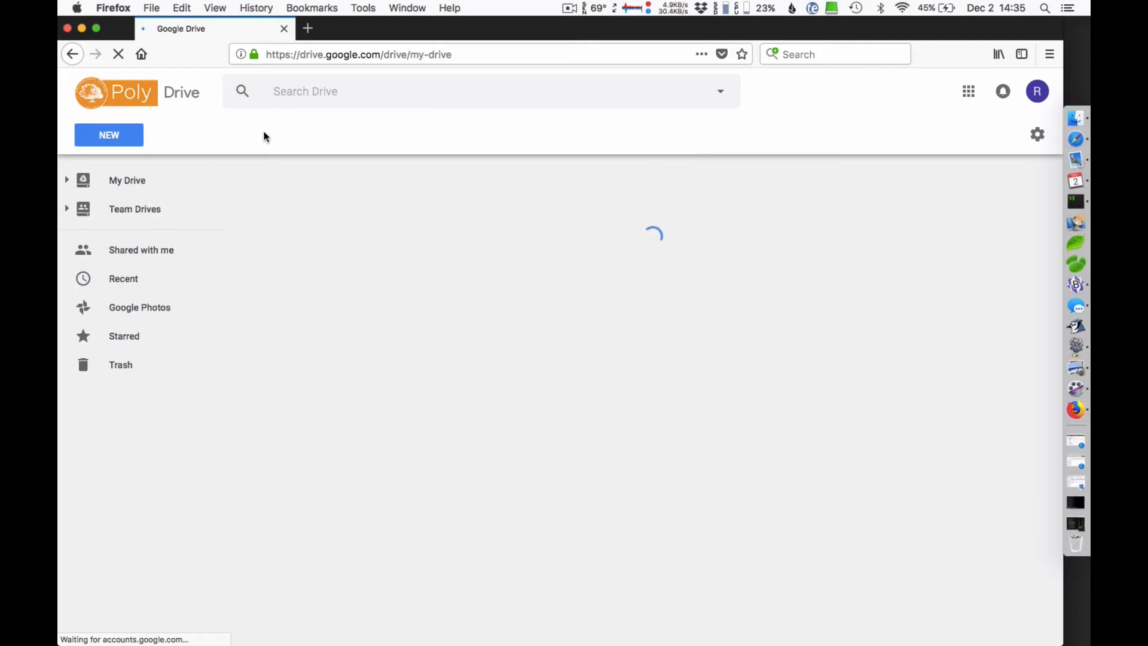
left_click(110, 137)
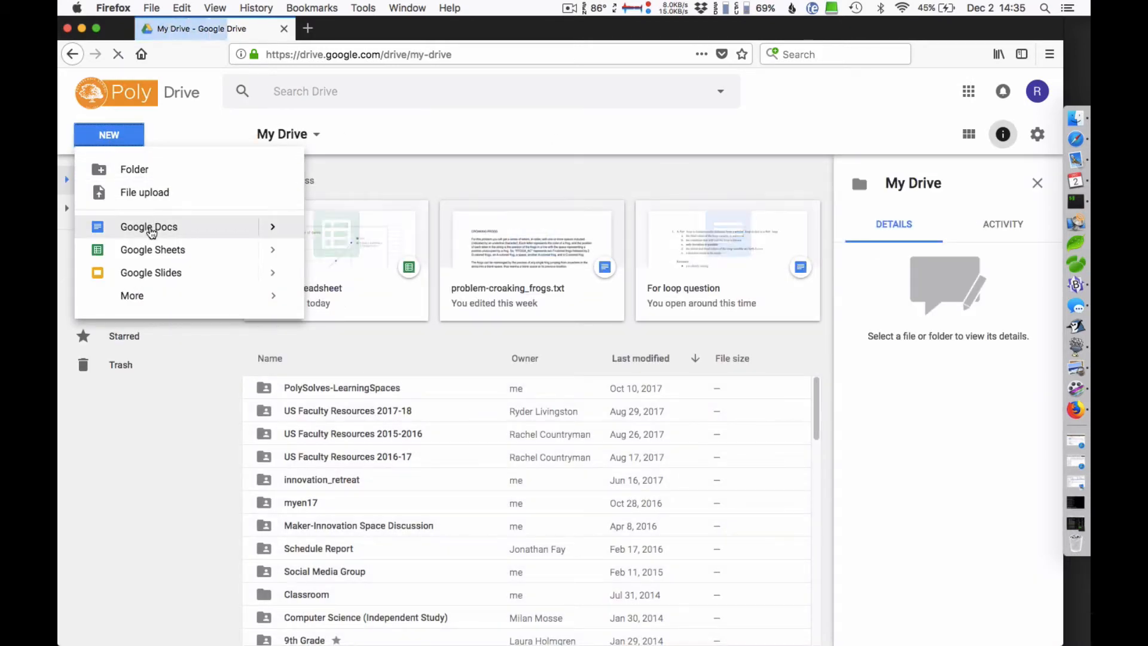
left_click(152, 233)
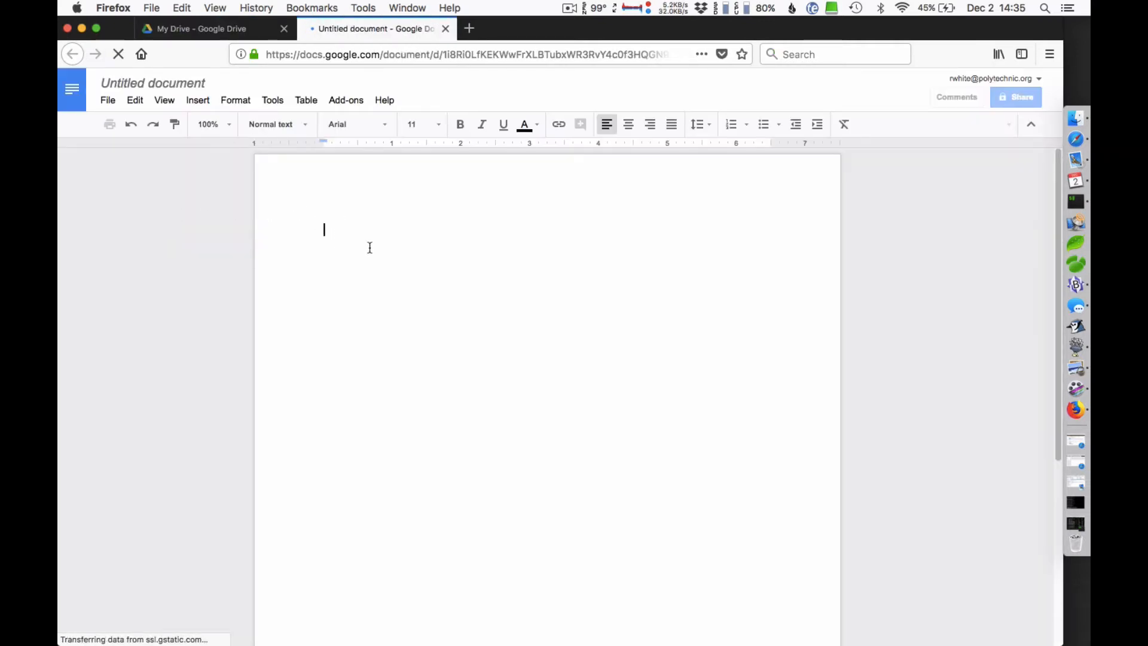
Set the font to Georgia and enter the title "The Rolling Objects Lab", followed by a blank line.
left_click(356, 129)
left_click(358, 148)
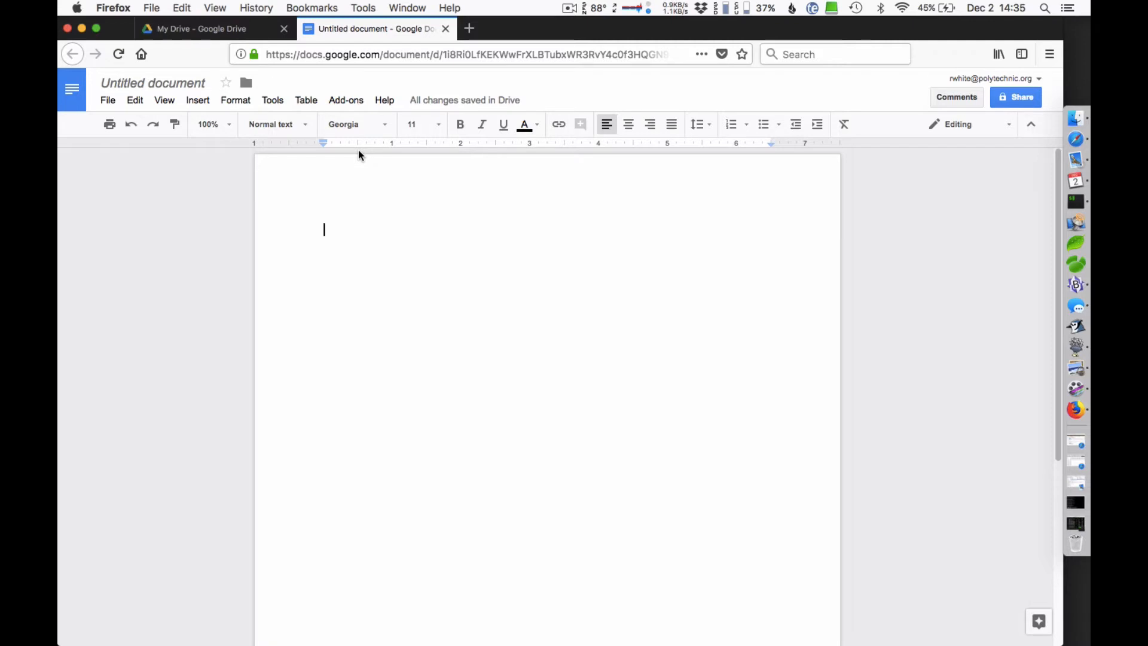
type("The Rolling")
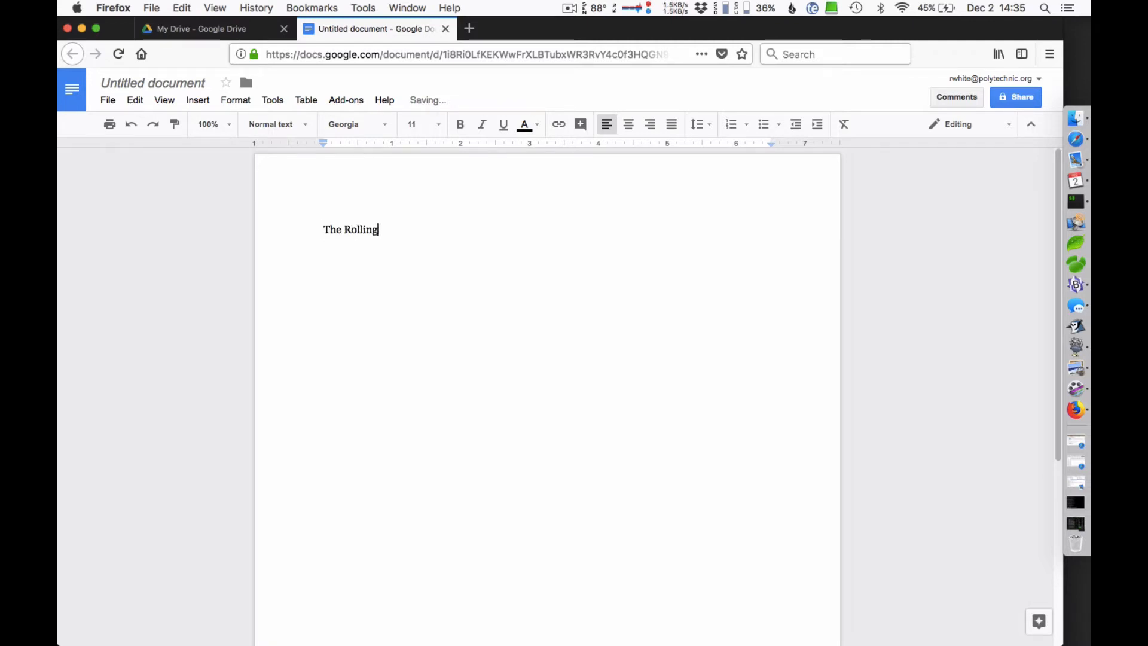
type(" Objects L")
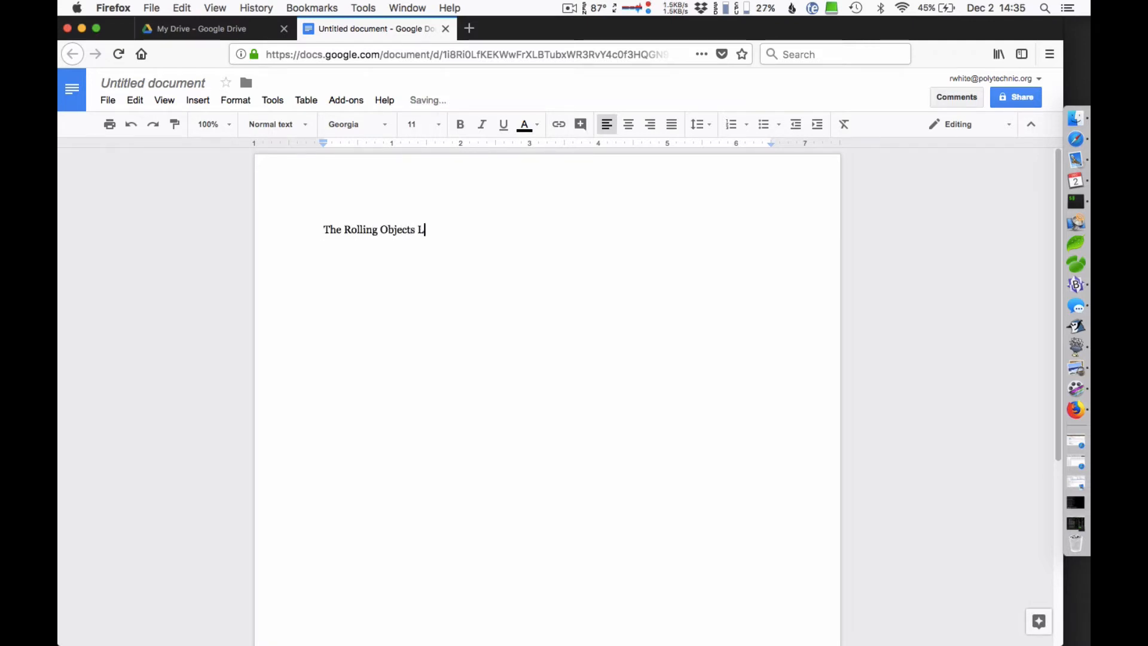
type("ab")
key("Return")
key("Return")
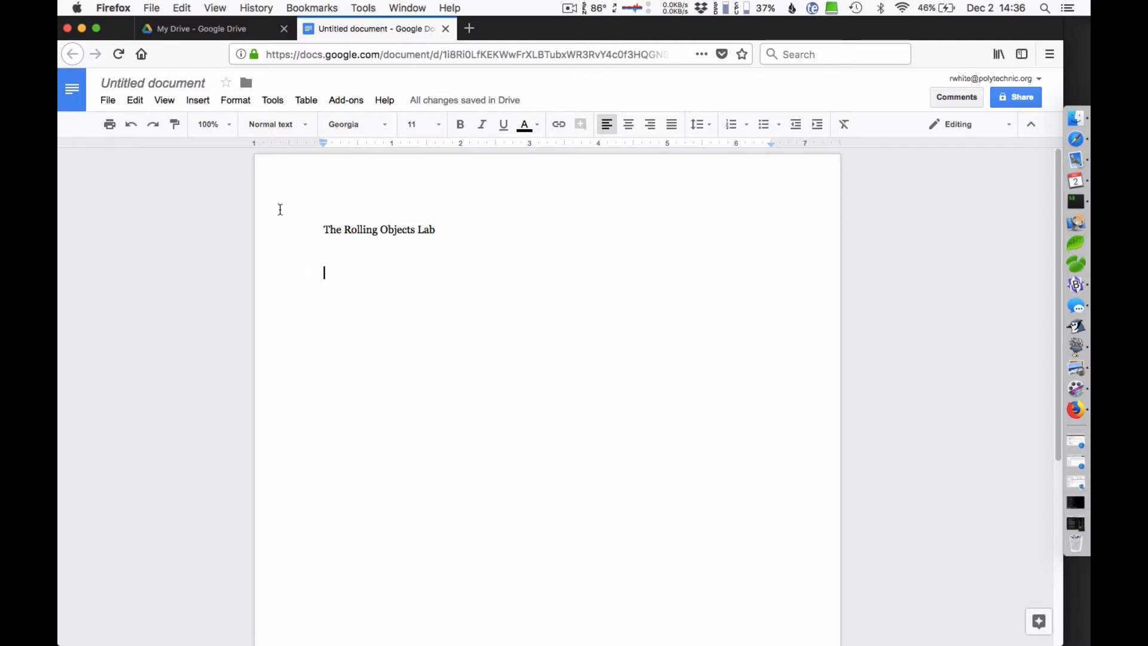
Insert an empty equation on the second line below the title.
left_click(201, 100)
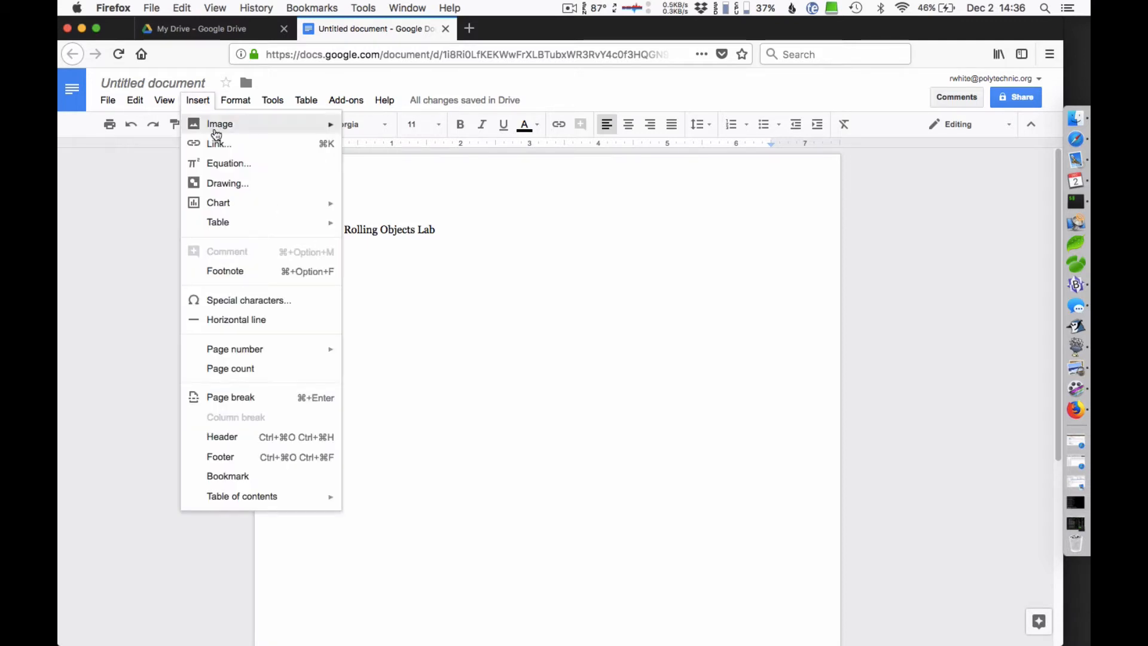
left_click(226, 165)
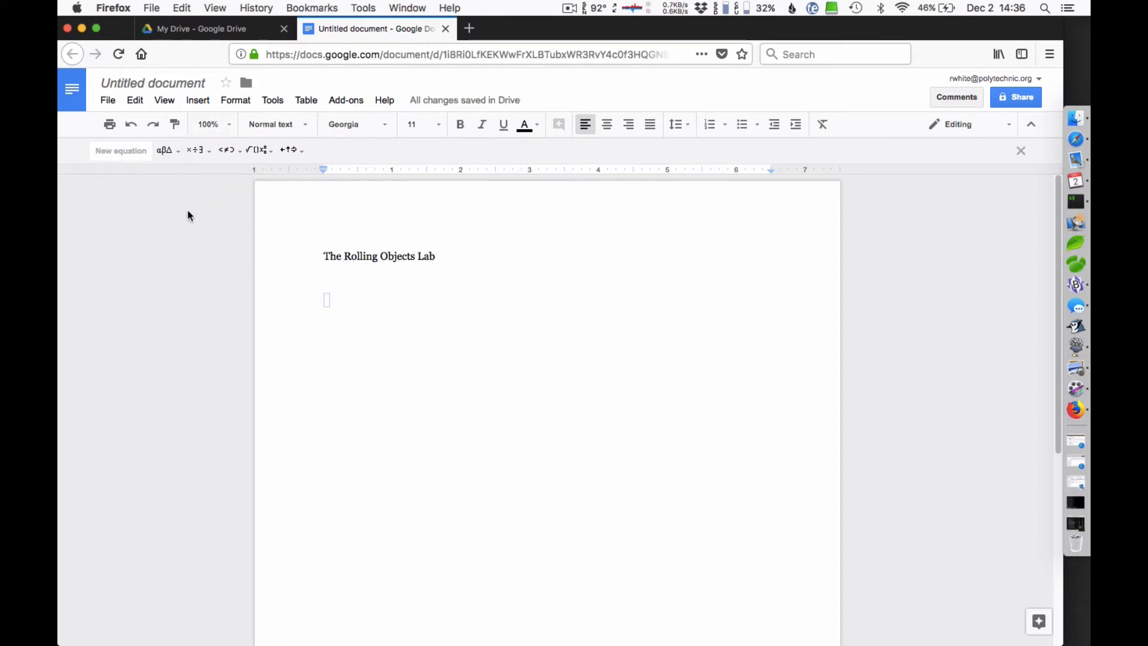
left_click(334, 300)
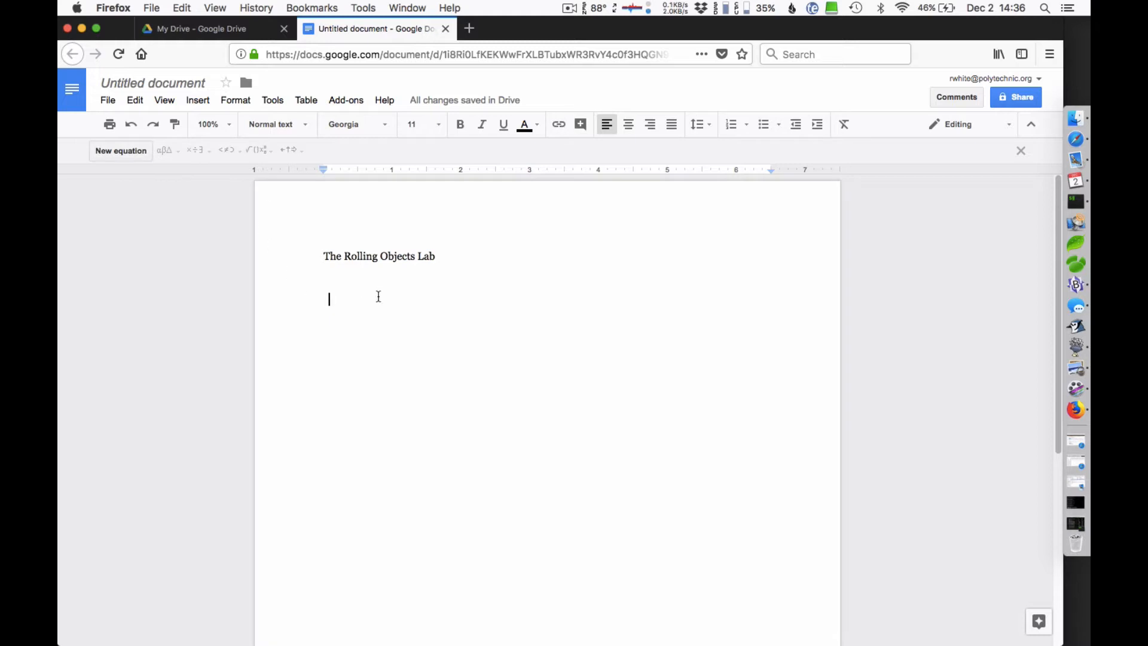
left_click(129, 150)
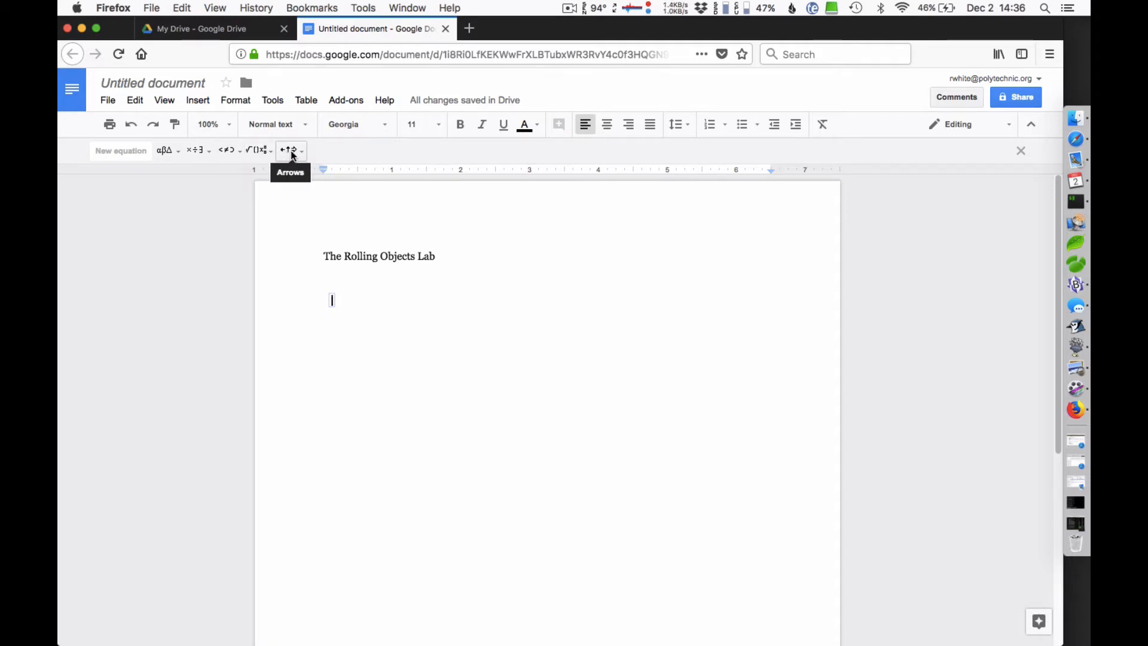
Write F = ma in the equation with "net" as the subscript of F, and start a new line below it.
left_click(257, 152)
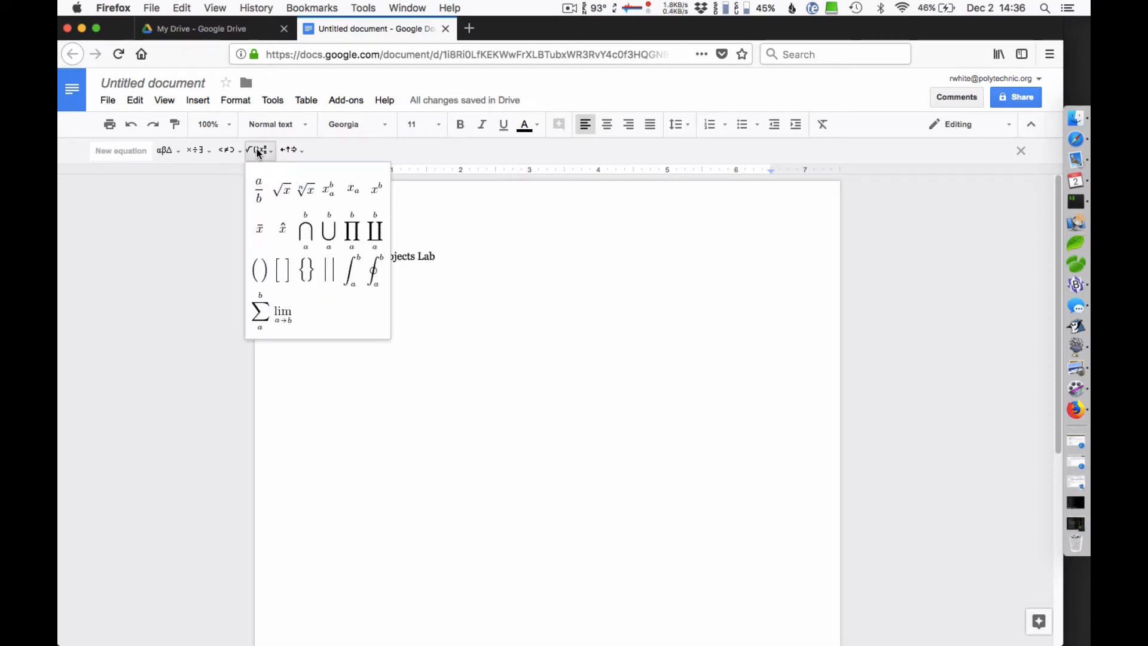
left_click(261, 150)
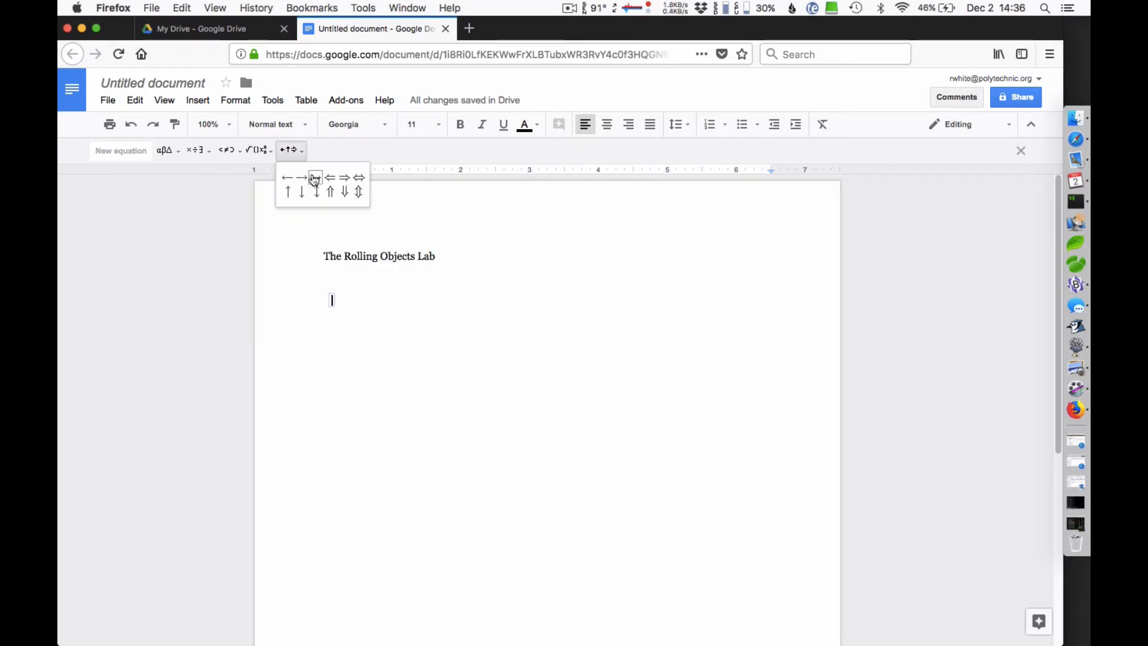
left_click(260, 154)
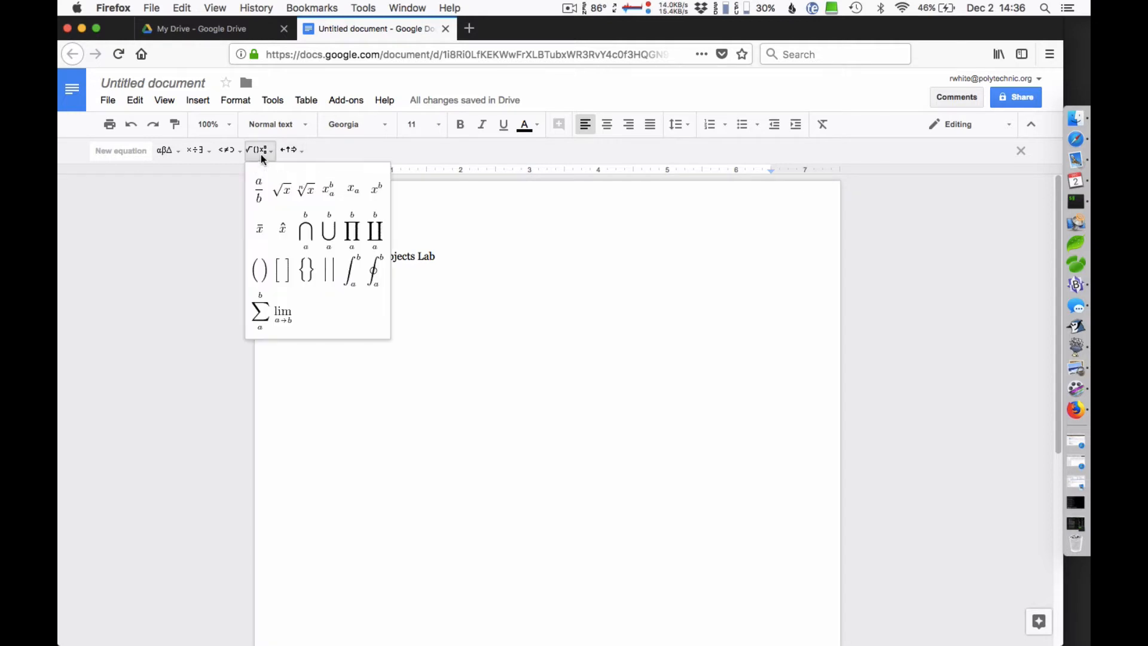
left_click(354, 195)
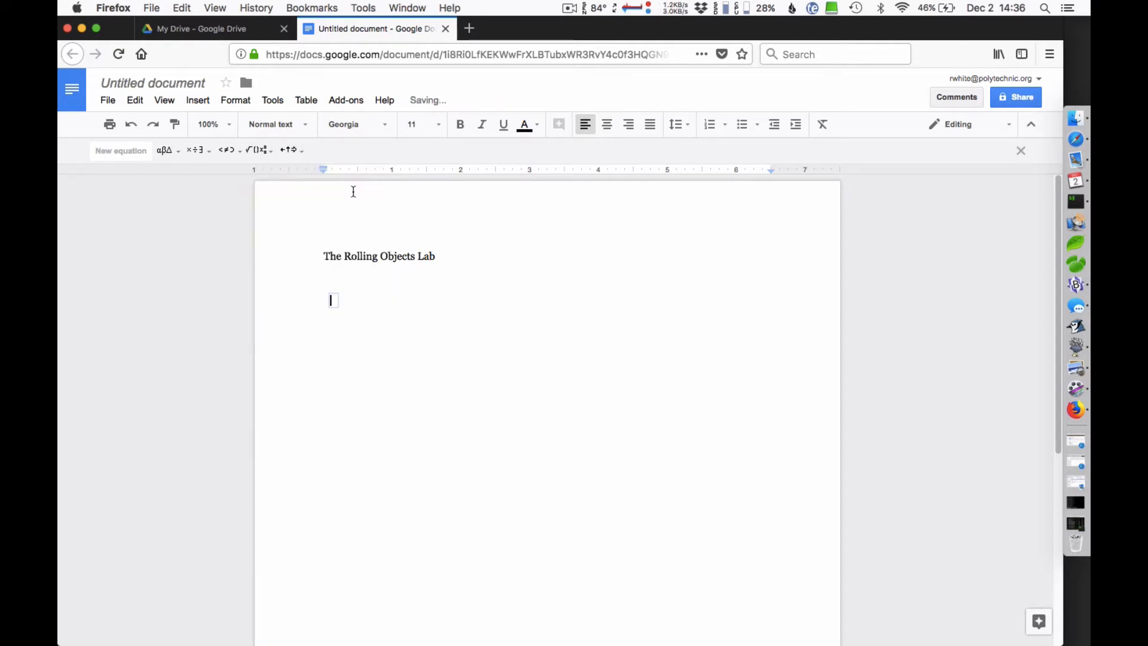
type("Fnet")
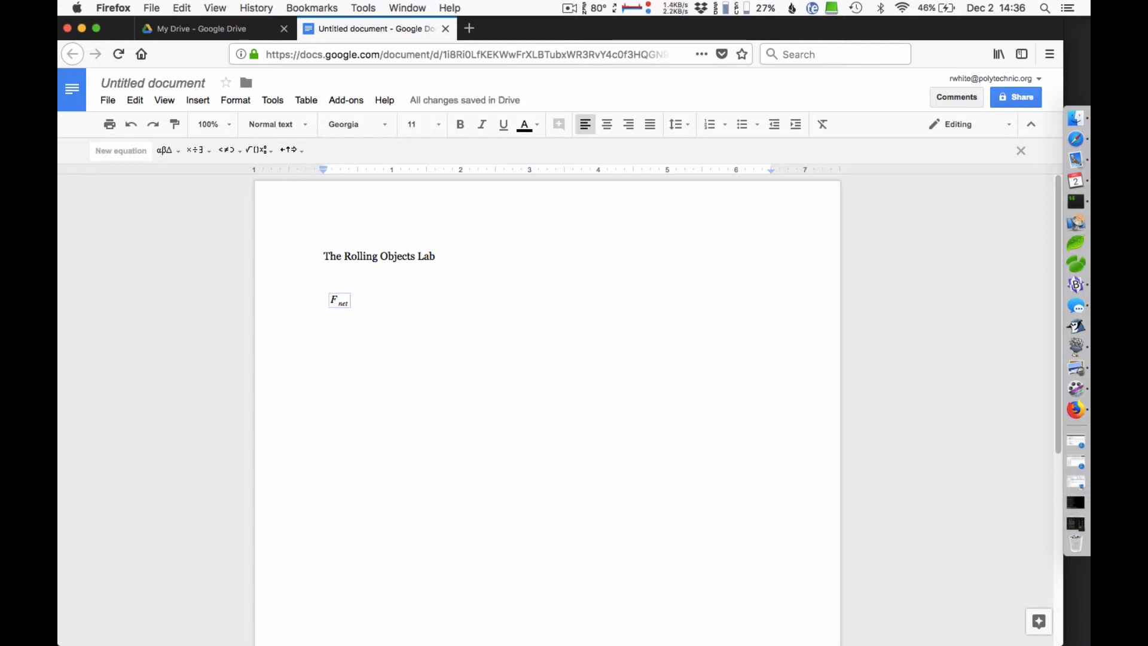
key("Right")
type("=ma")
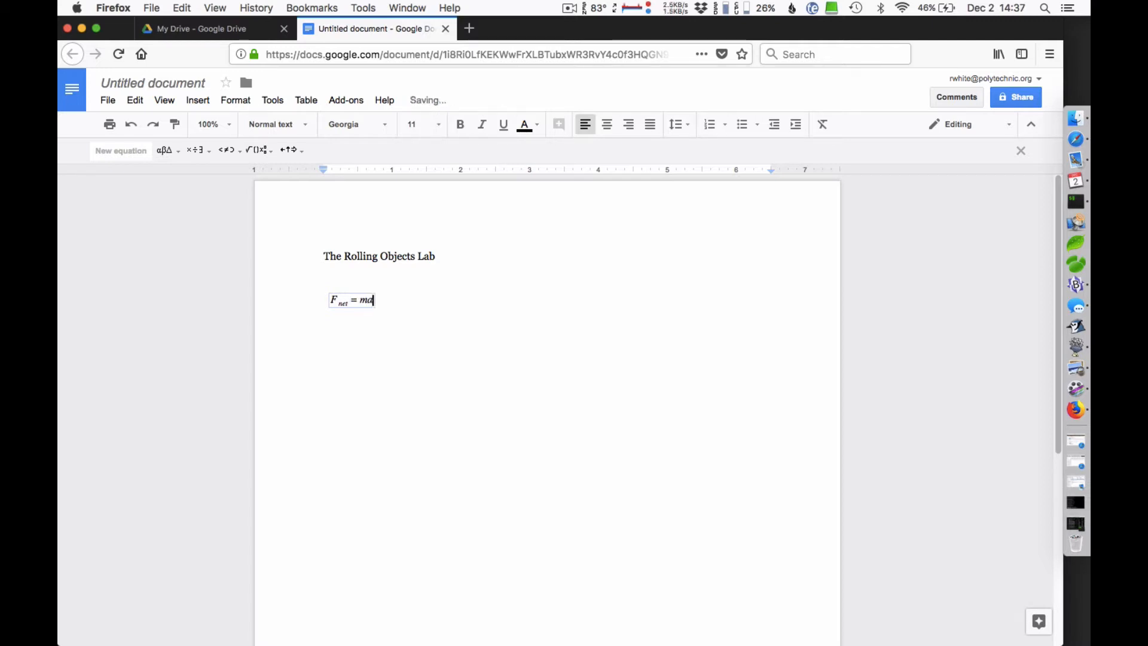
key("Right")
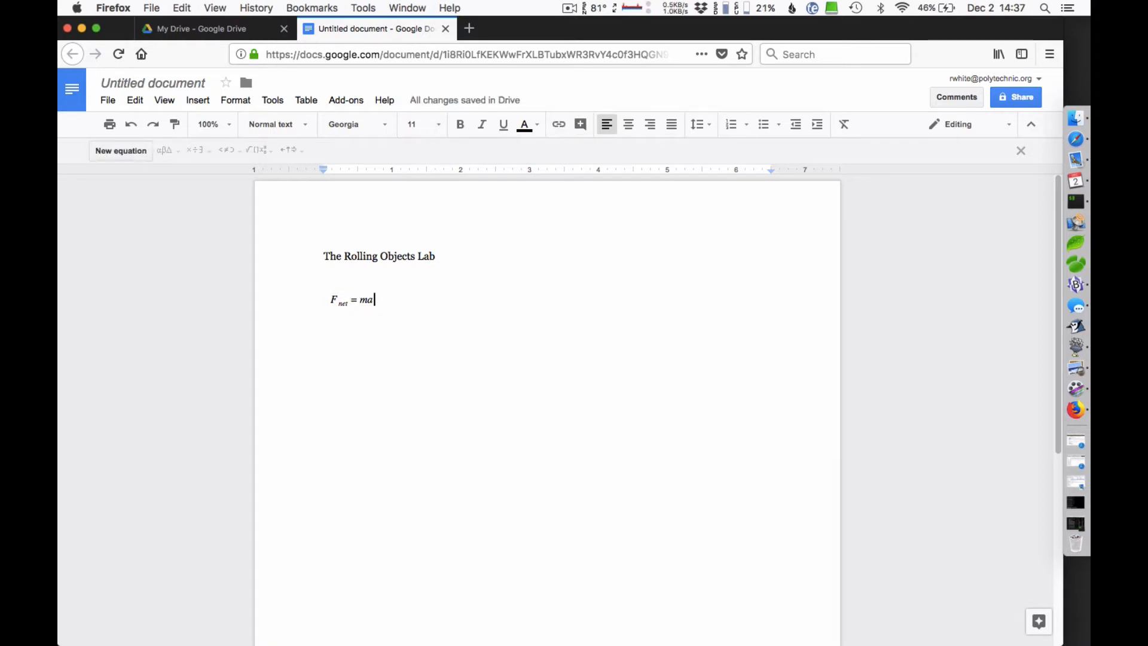
key("Return")
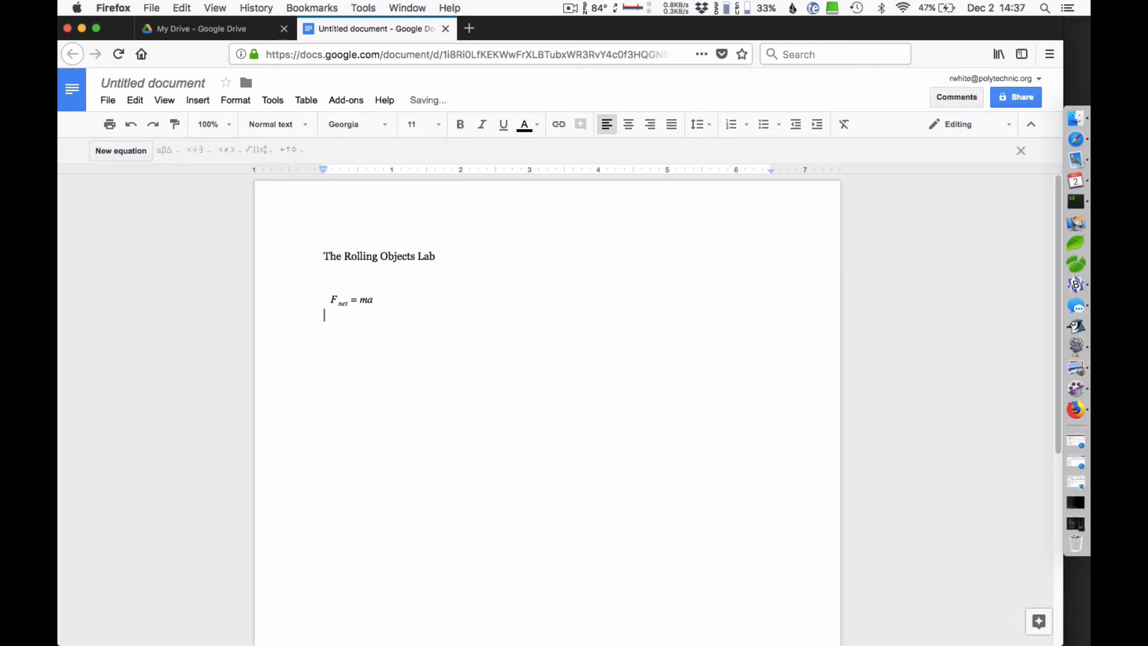
Insert a second equation under the first and enter F with the subscript "g//", followed by a minus sign.
left_click(122, 156)
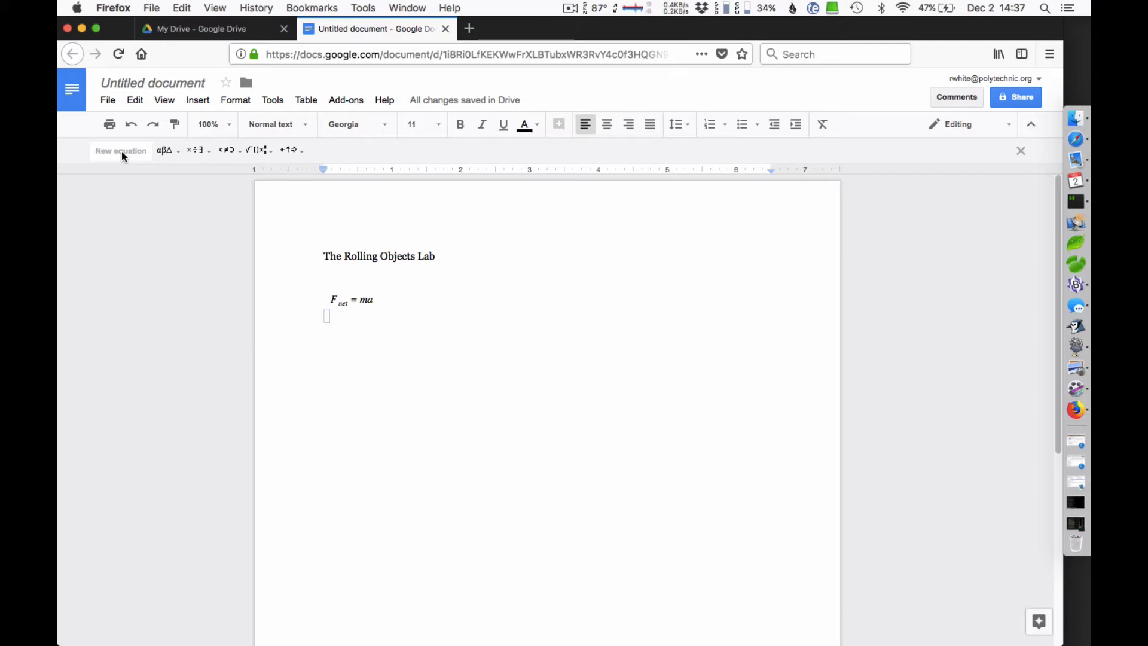
type("F")
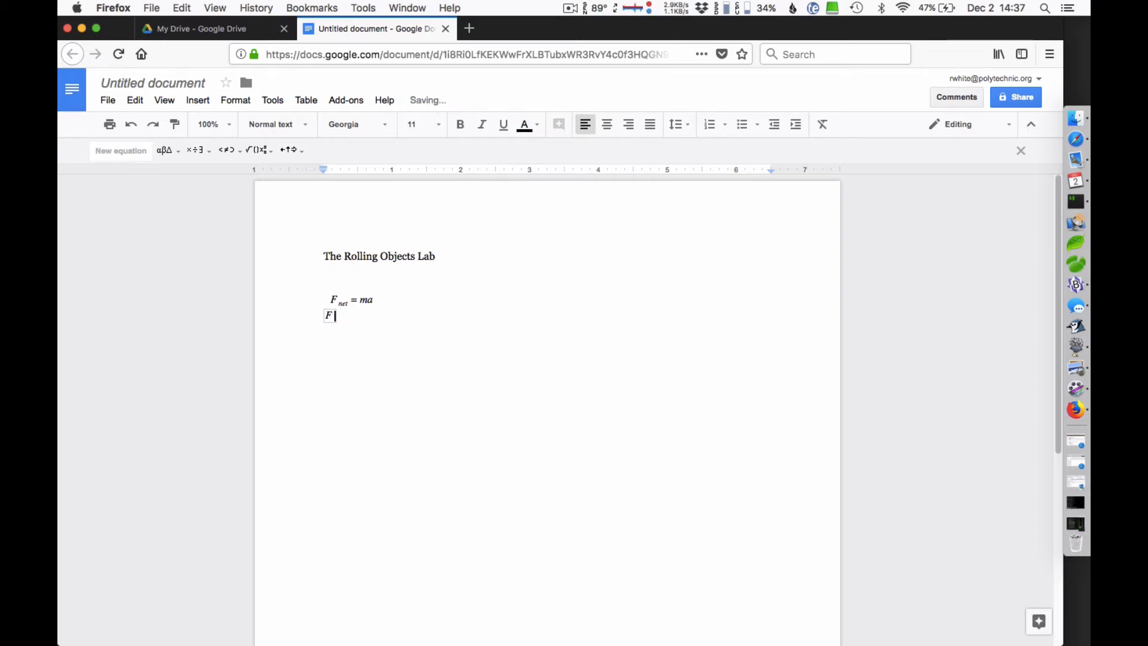
key("BackSpace")
left_click(268, 149)
left_click(291, 149)
left_click(261, 149)
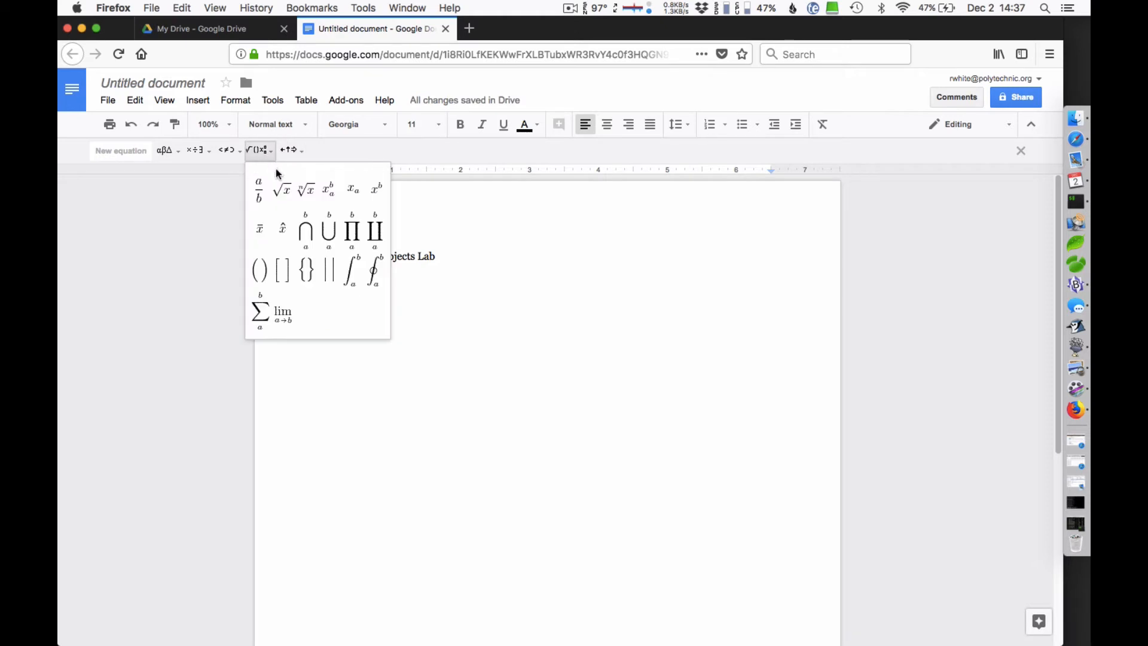
left_click(353, 195)
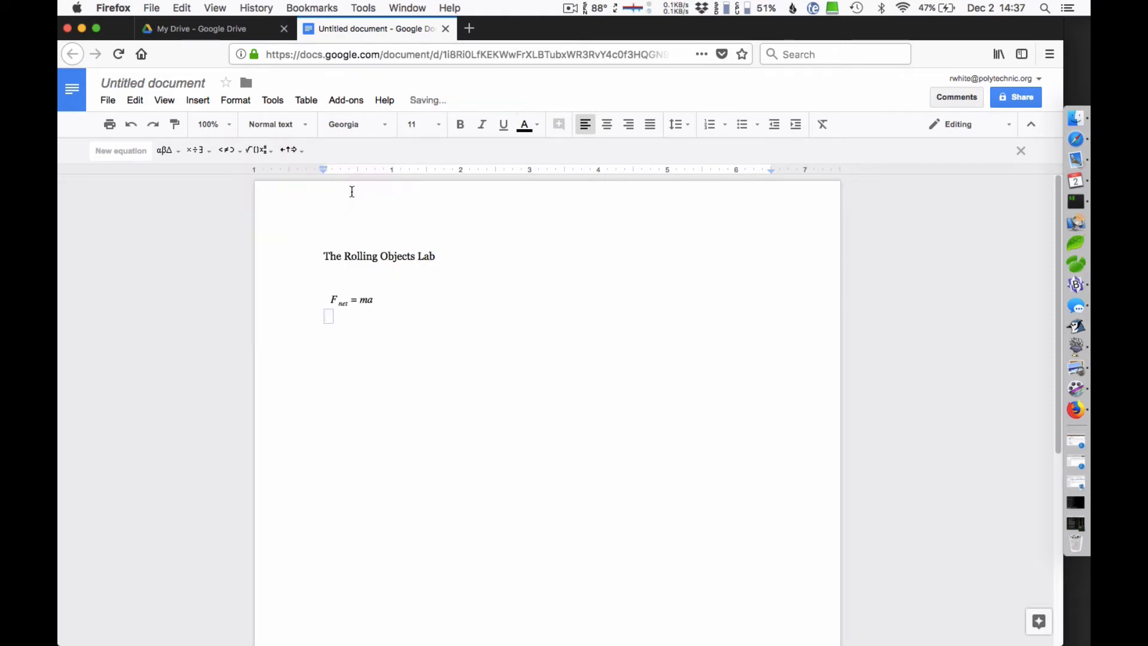
type("F")
type("_g//")
key("Right")
type("-")
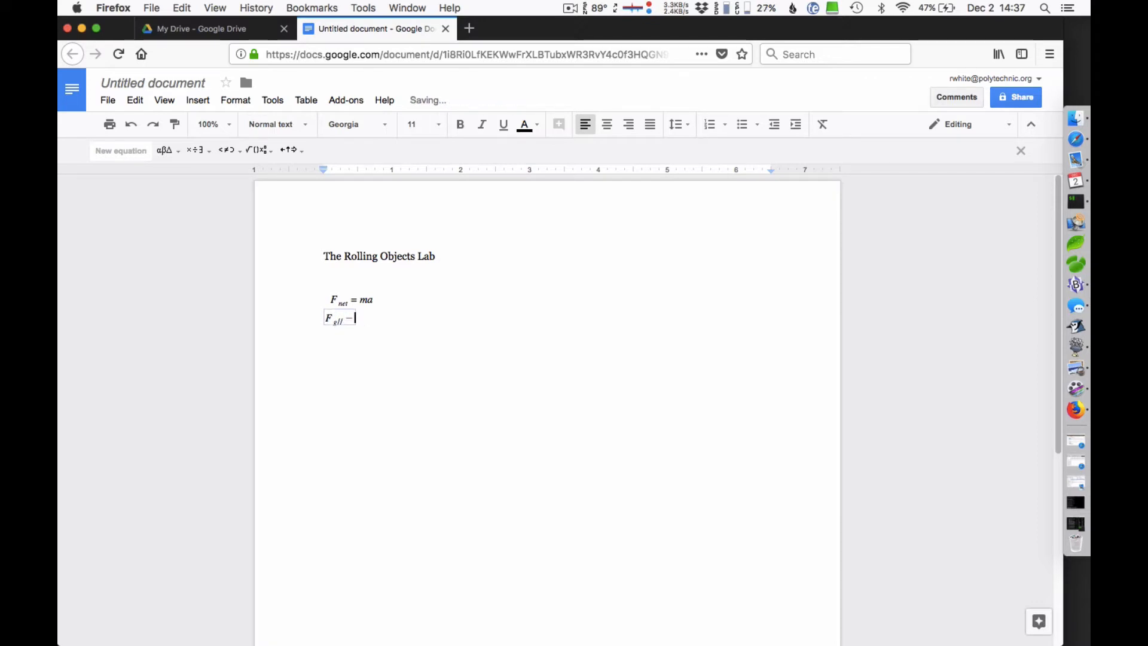
Complete the second equation with F subscript "friction" = ma and start a new line below it.
left_click(258, 150)
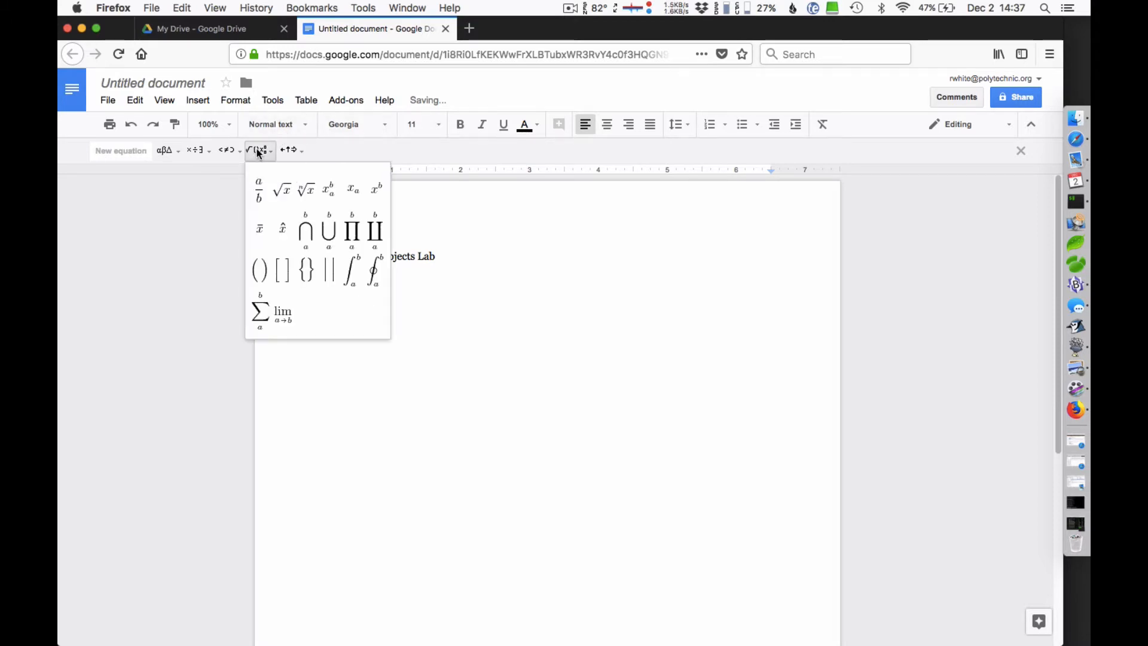
left_click(355, 195)
type("Fg// − F")
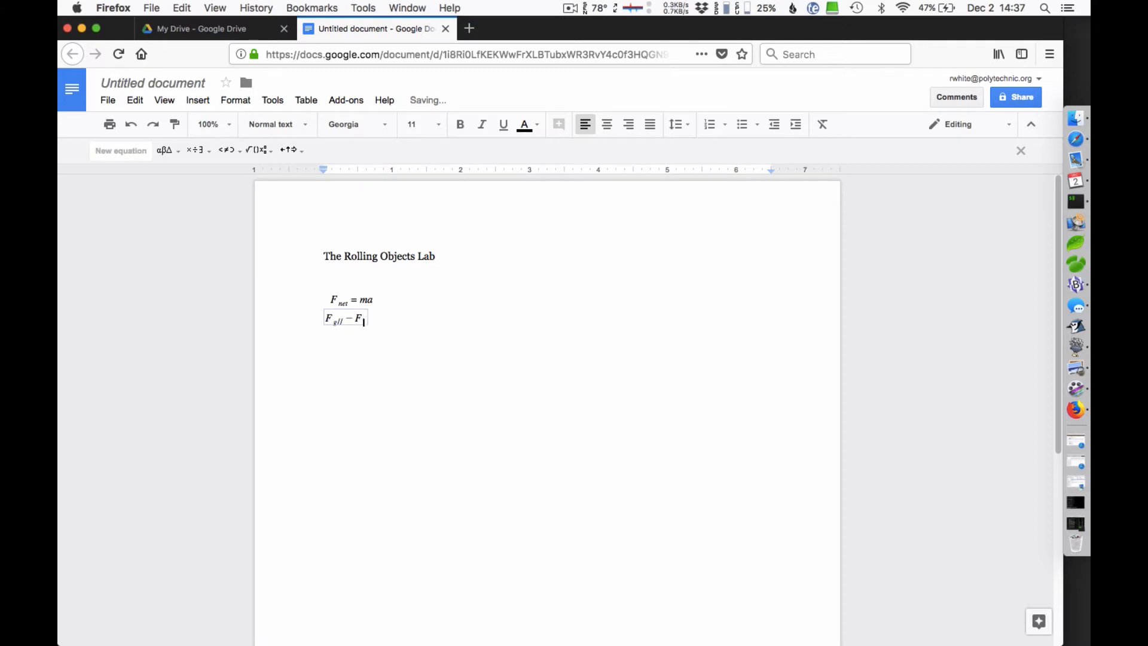
type("_friction")
key("Right")
type("= ma")
key("Right")
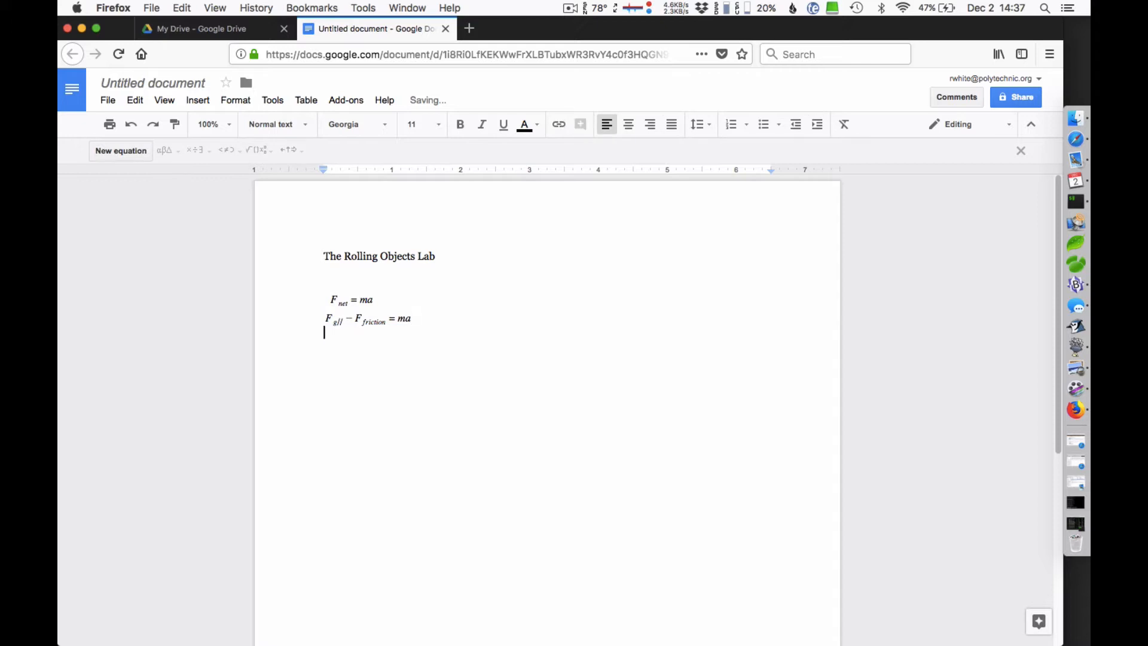
Remove the extra space in front of the first equation and return to the empty line below the second.
left_click(333, 301)
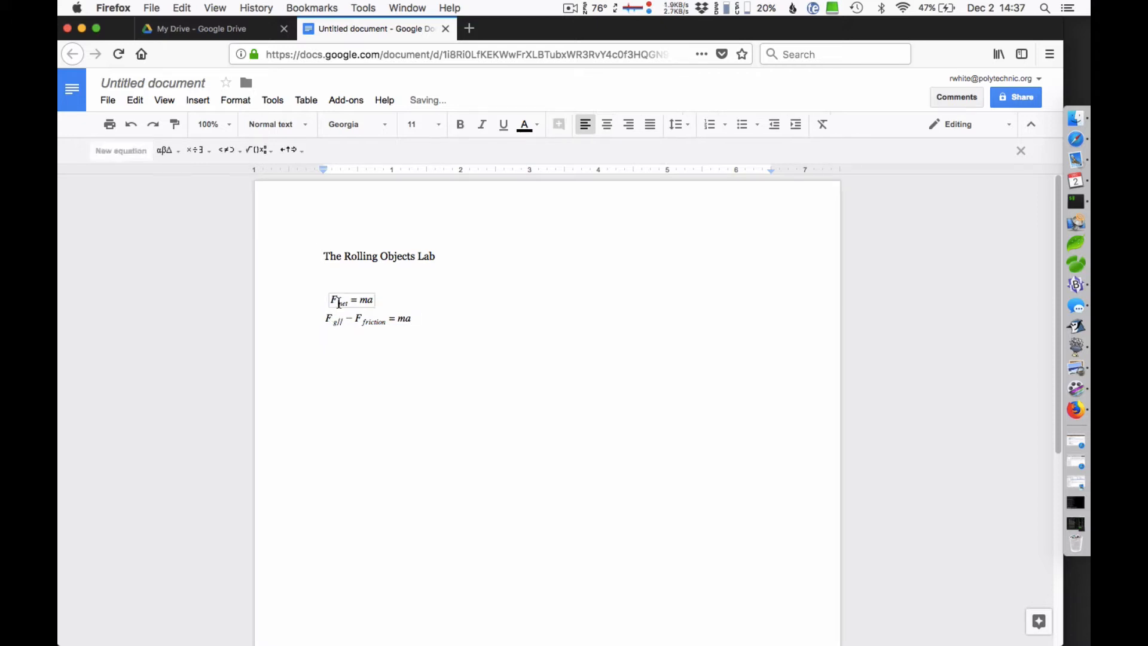
left_click(323, 299)
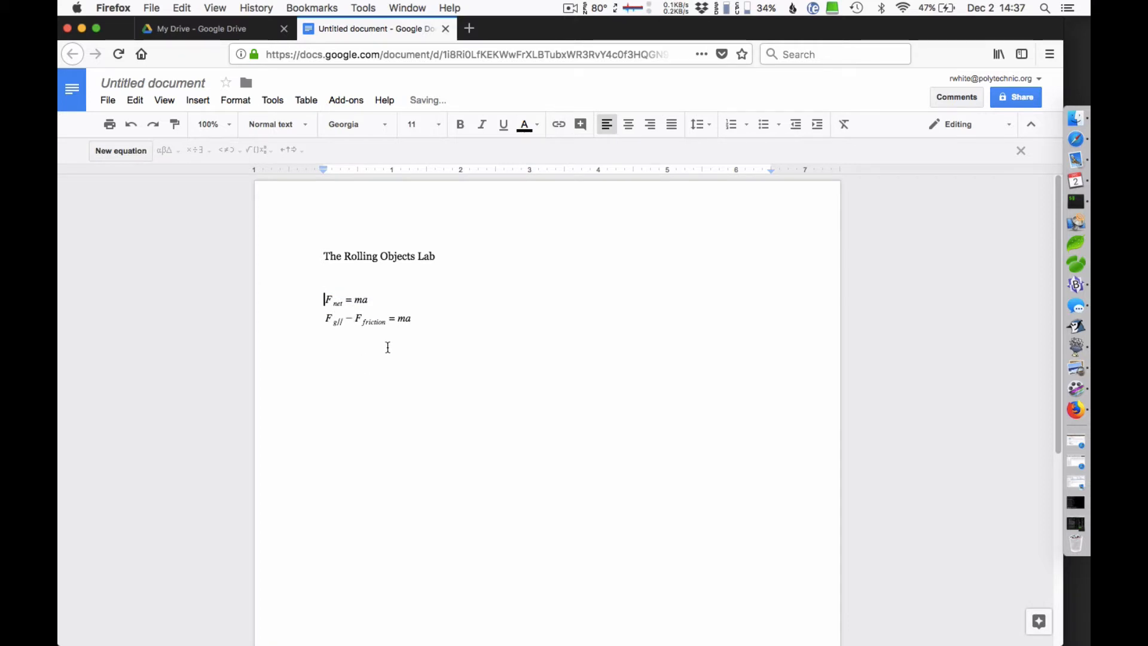
left_click(353, 336)
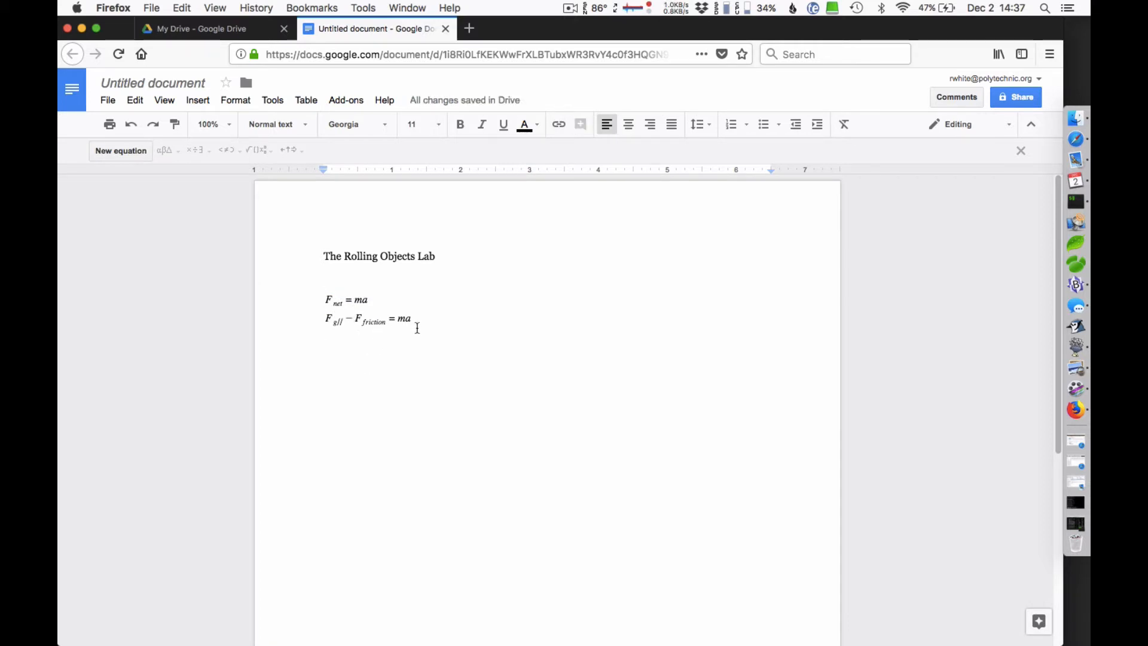
Insert a third equation below the second and enter mg sin θ, using the lowercase Greek theta.
left_click(123, 150)
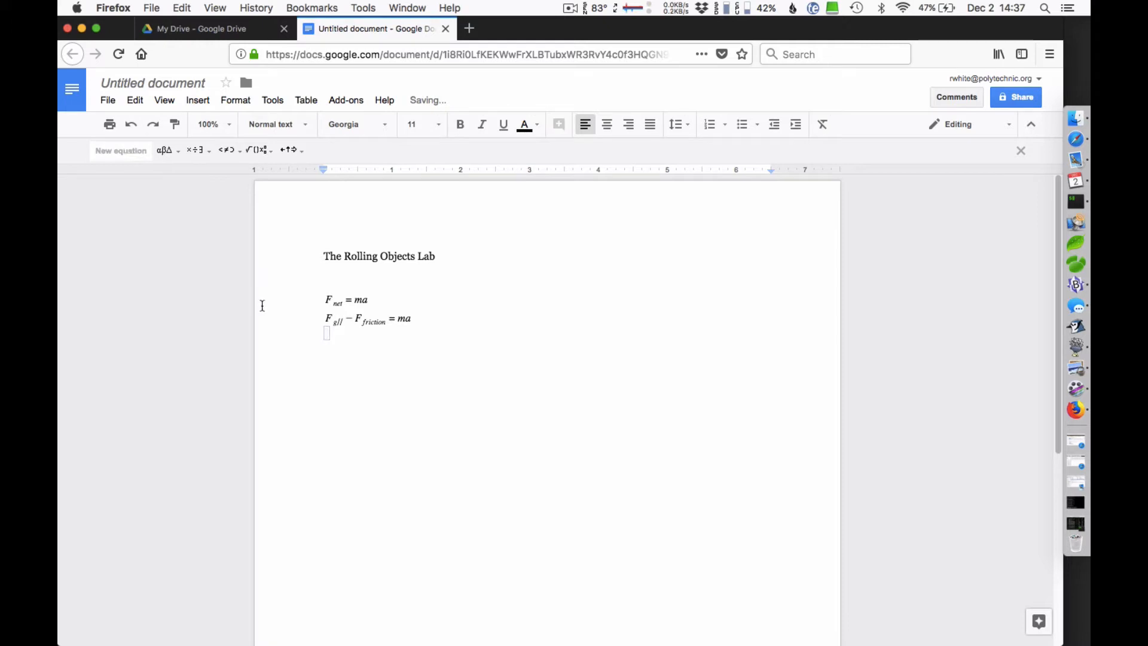
type("mg")
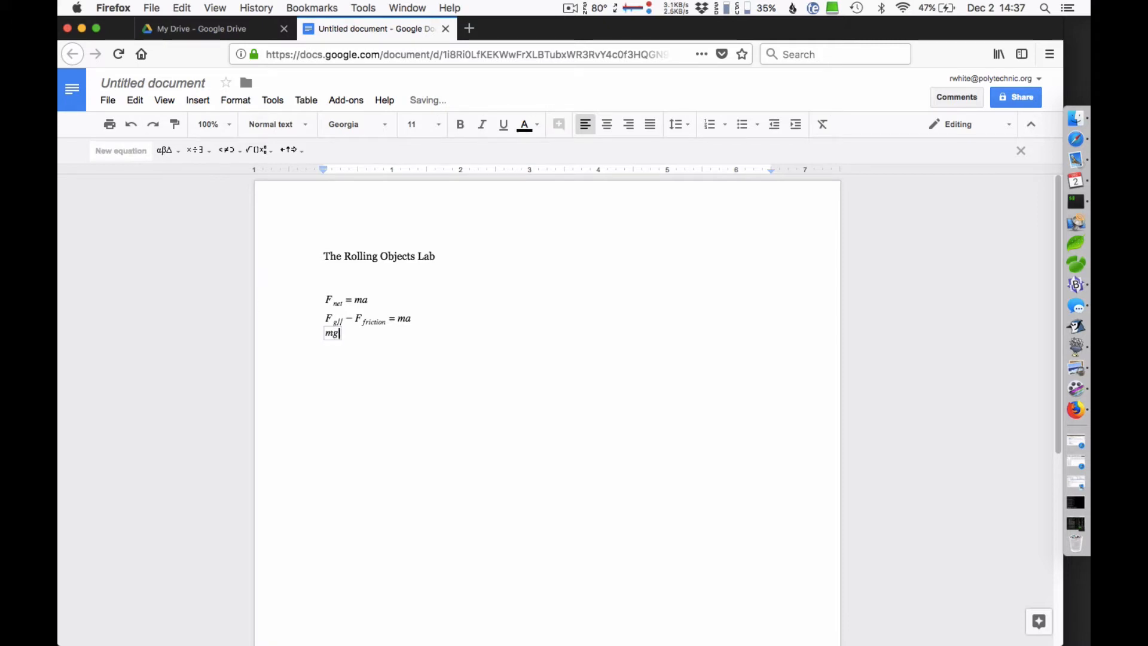
type(" sin")
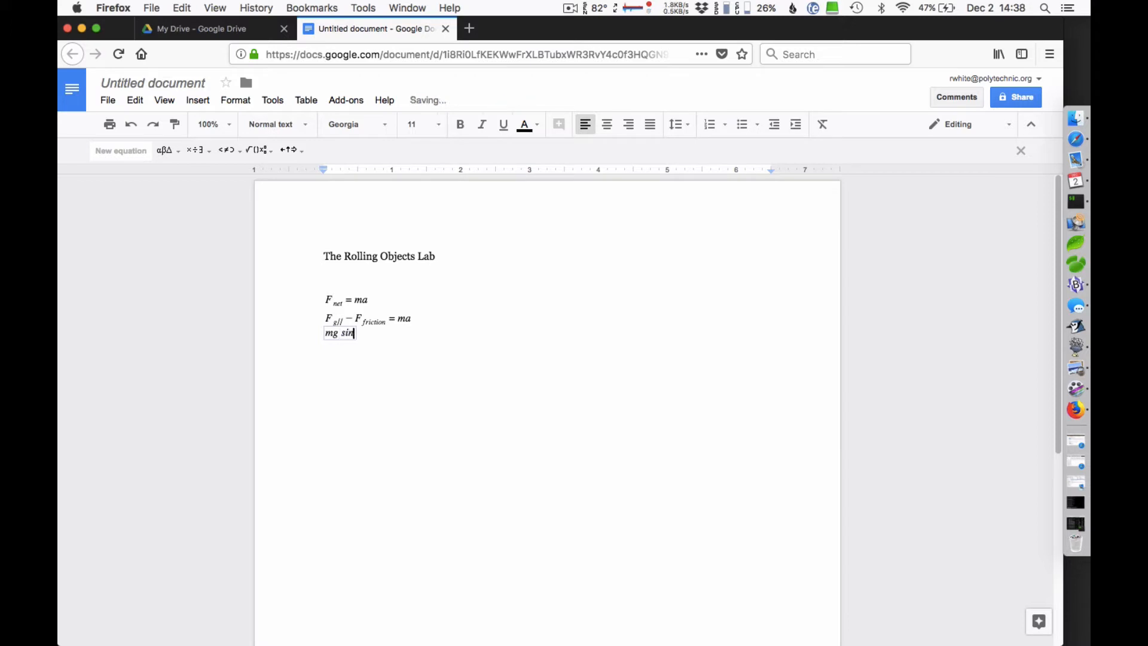
left_click(165, 151)
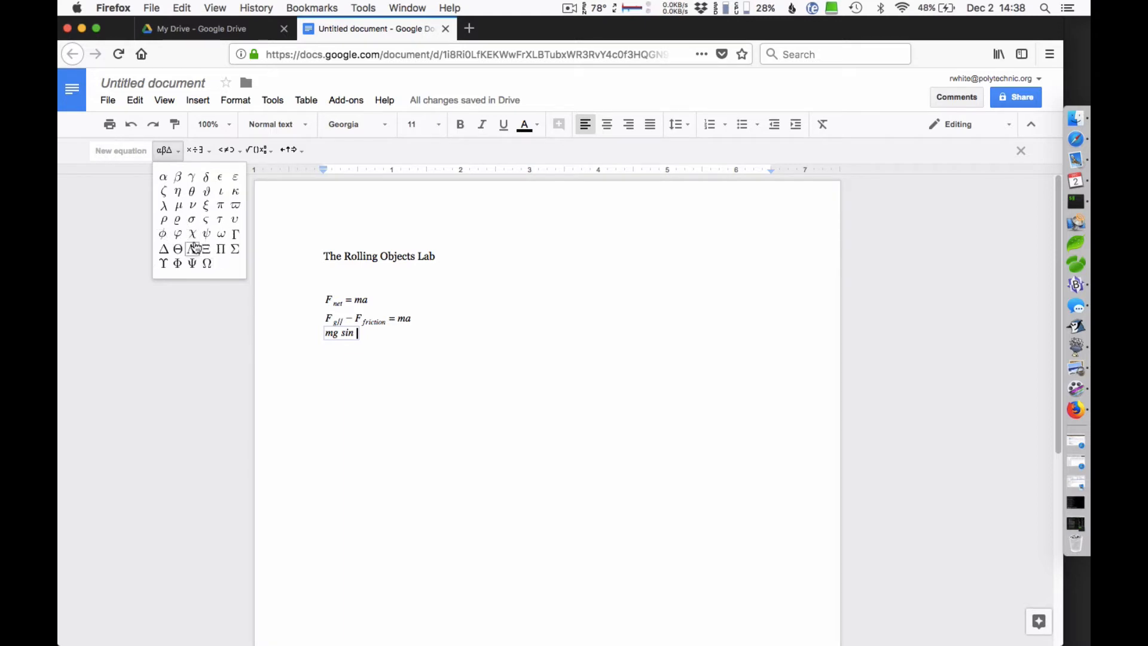
left_click(180, 249)
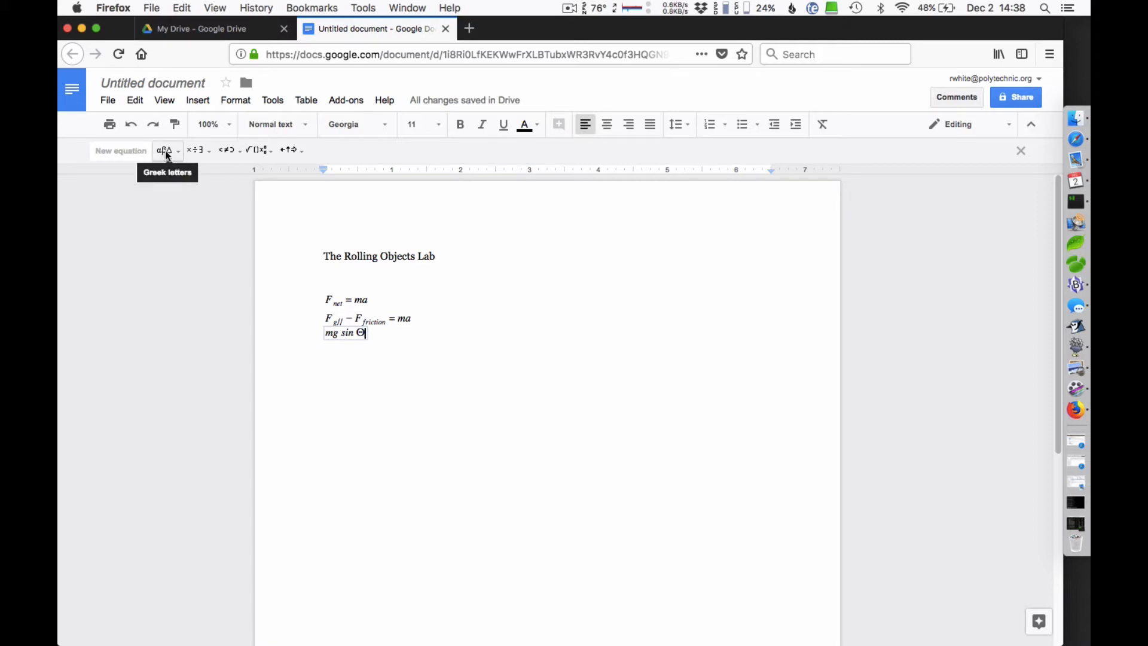
key("BackSpace")
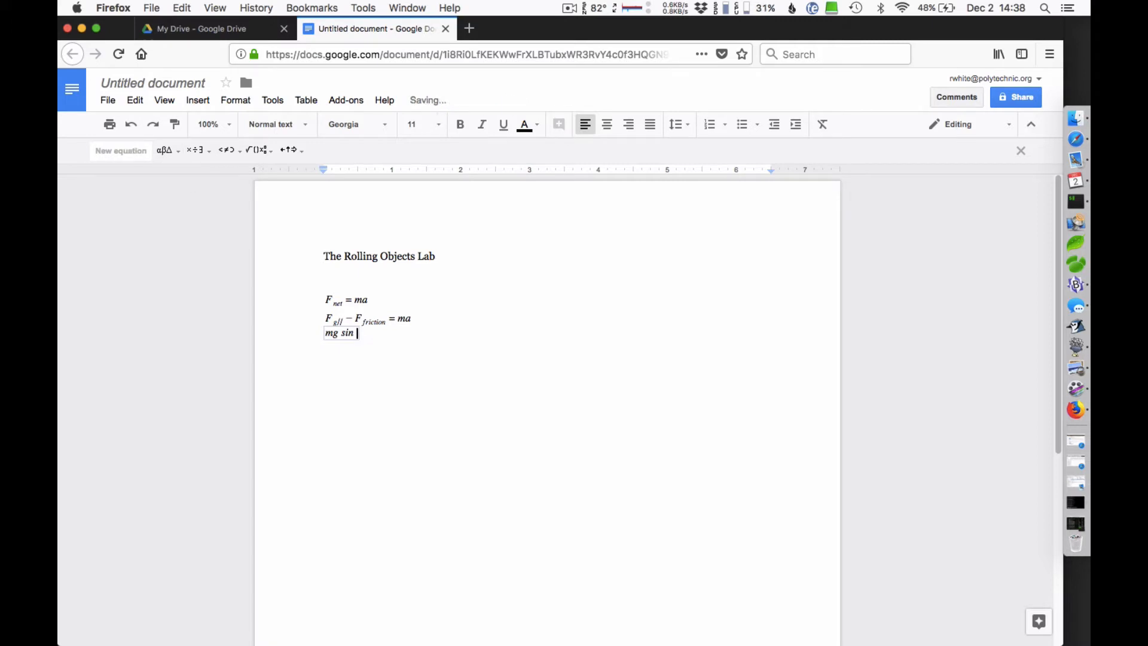
left_click(170, 151)
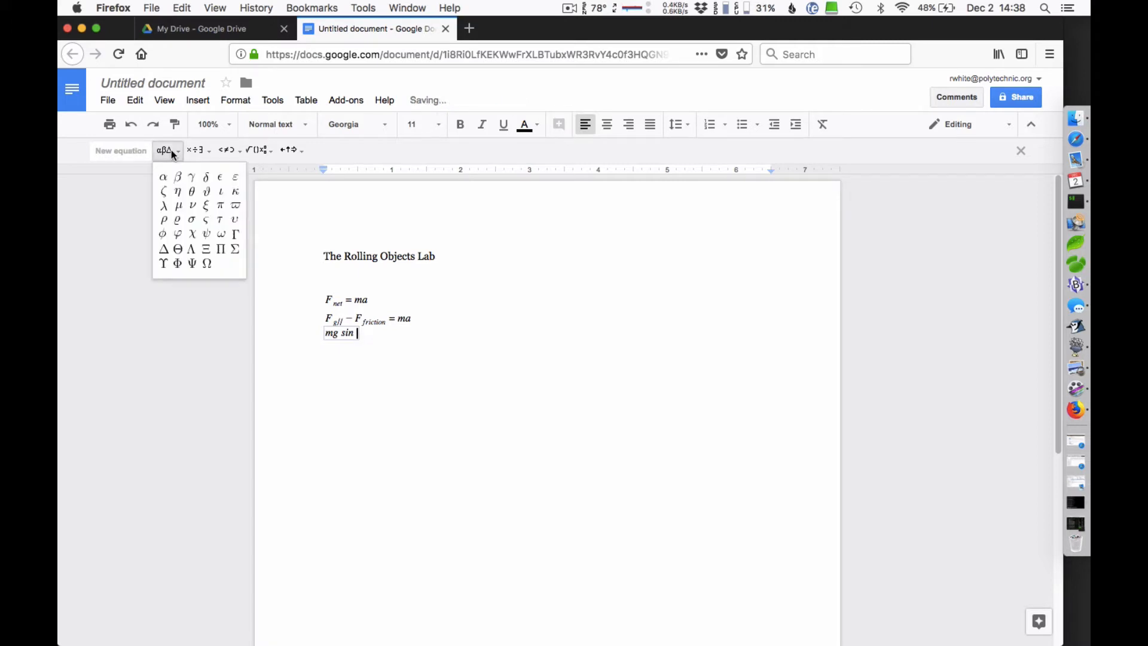
left_click(191, 191)
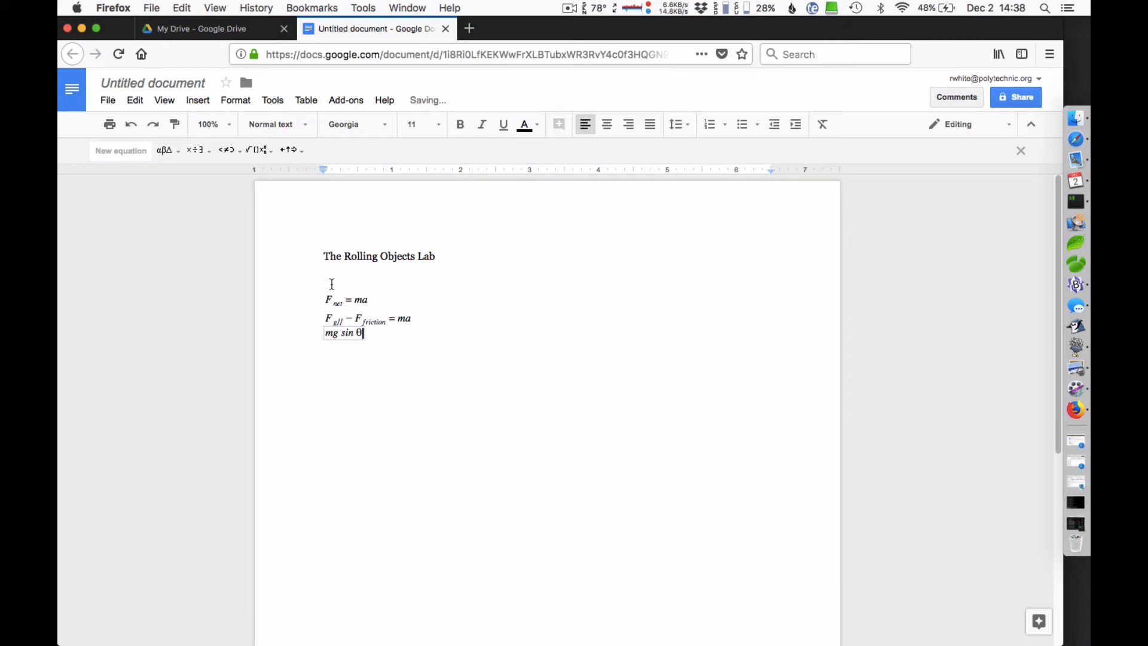
Complete the third equation with − F subscript "friction" = ma and start a new line below it.
type("-")
left_click(259, 154)
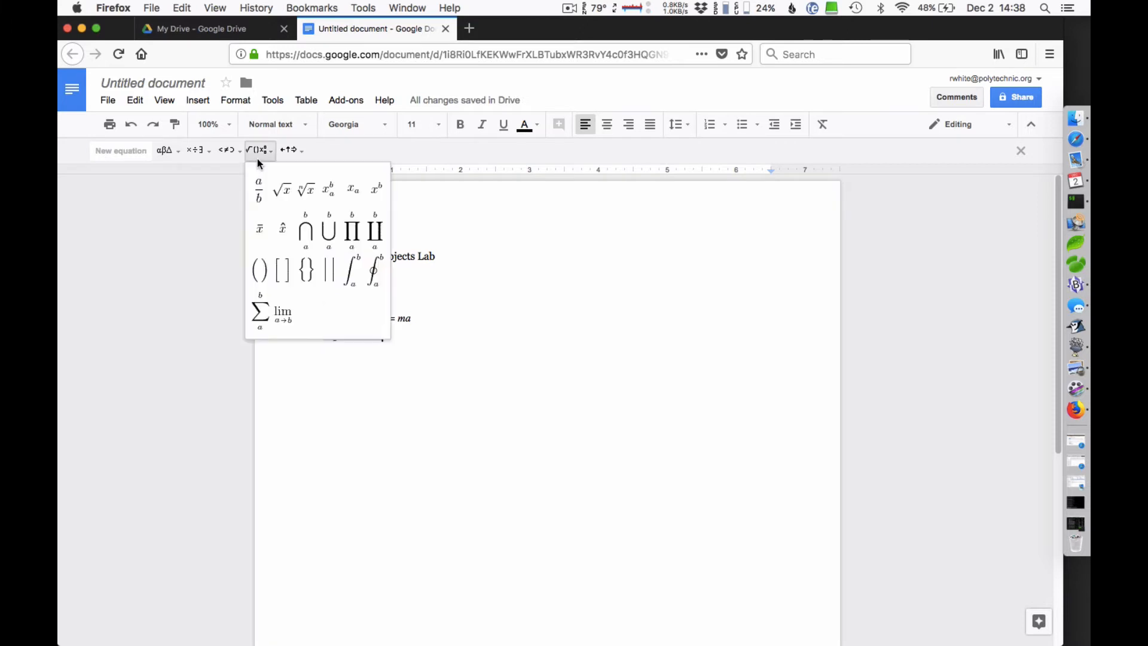
left_click(352, 190)
type("frictio")
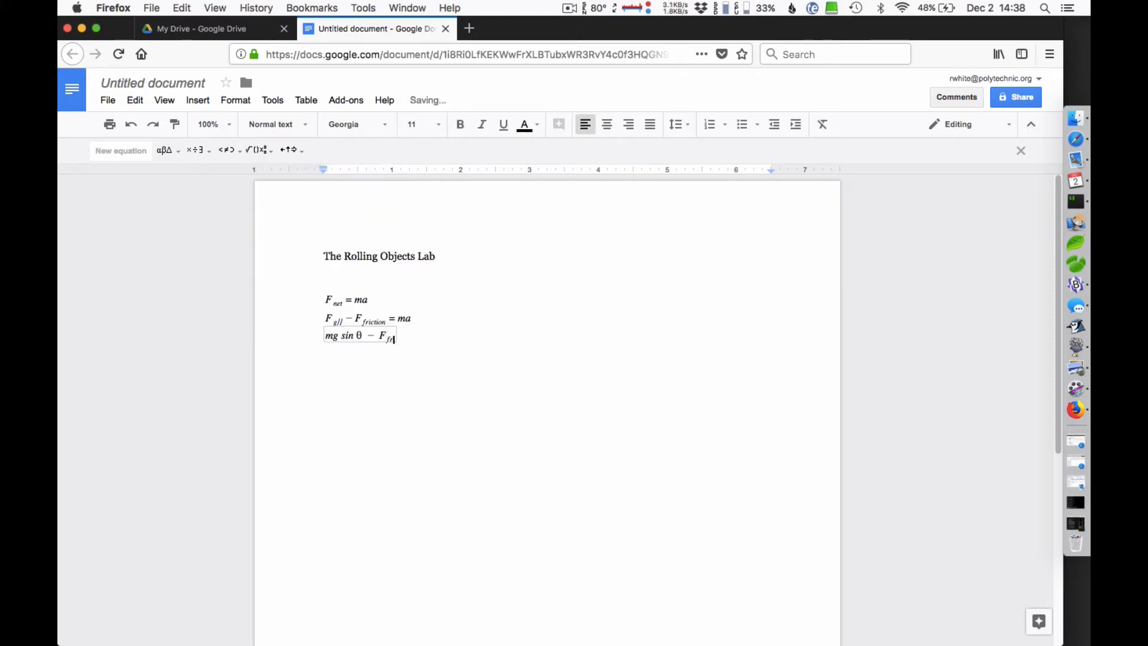
type("n ")
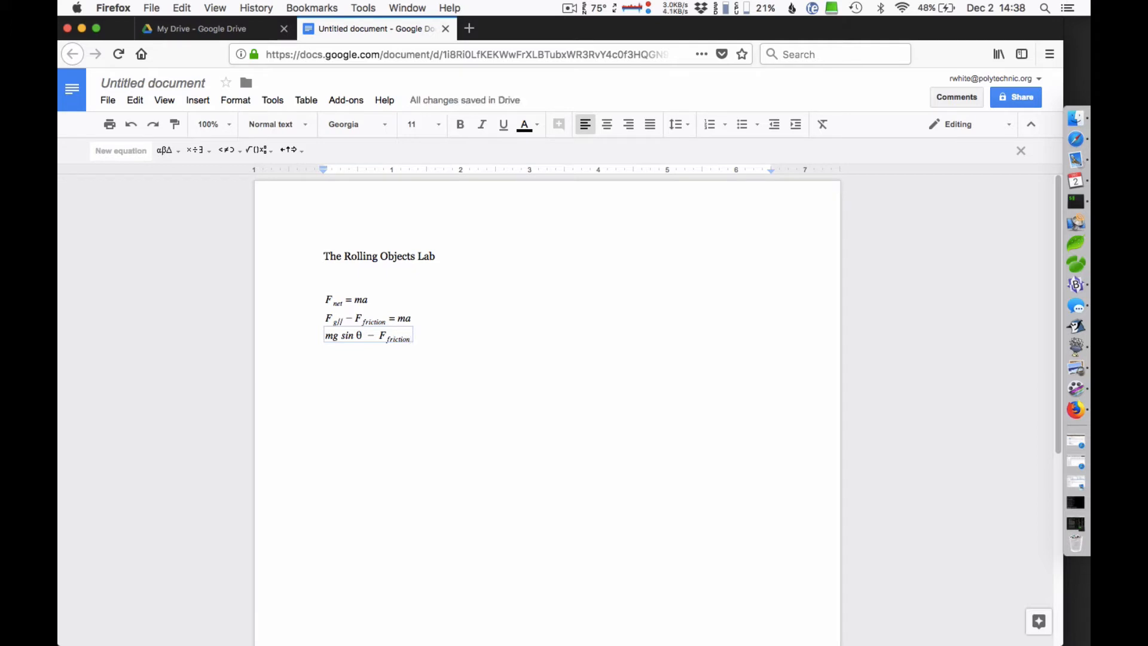
type("= ma")
key("Return")
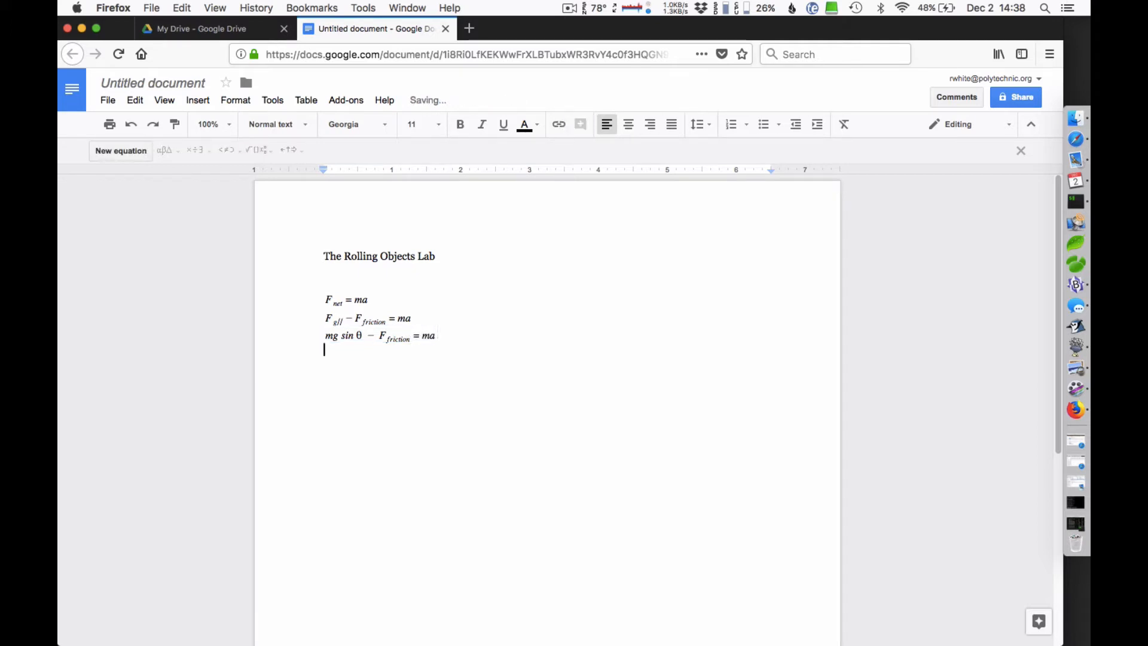
Copy the first equation, F subscript "net" = ma, and paste it below the third after a blank line, ending on a new line.
left_click(352, 299)
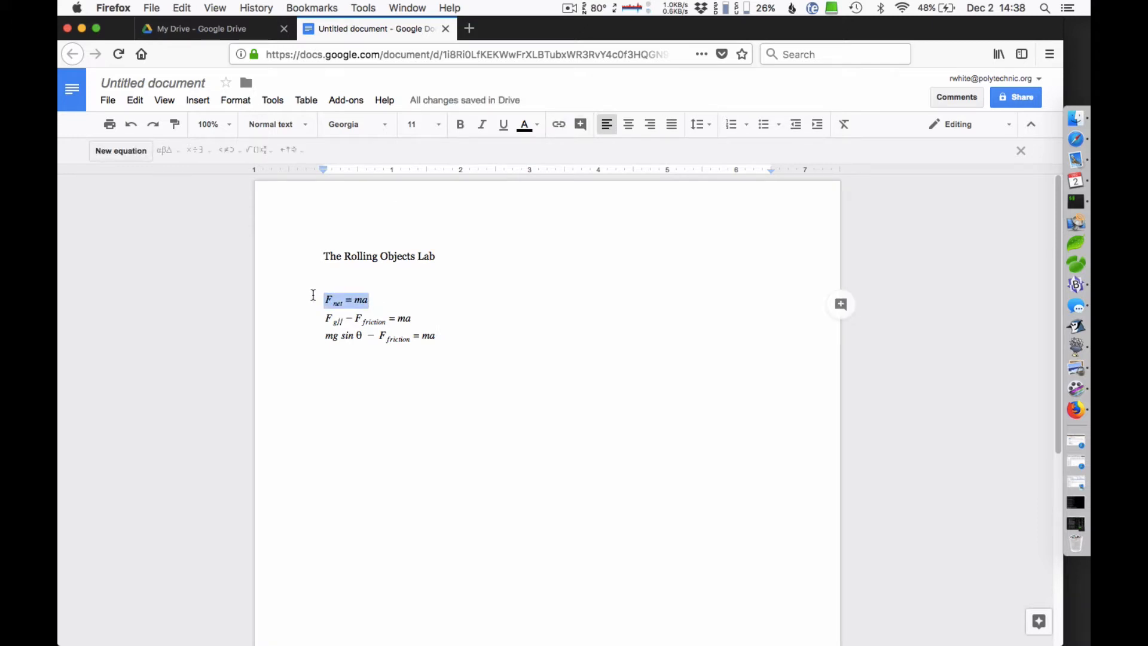
left_click(485, 339)
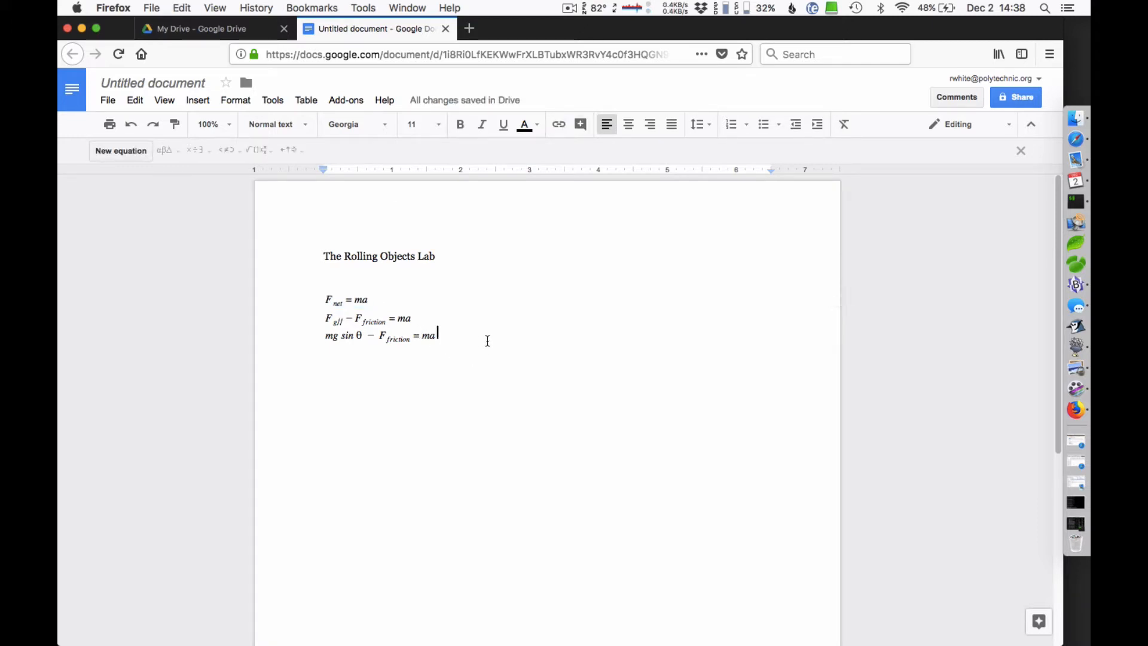
key("Return")
key("cmd+v")
key("Return")
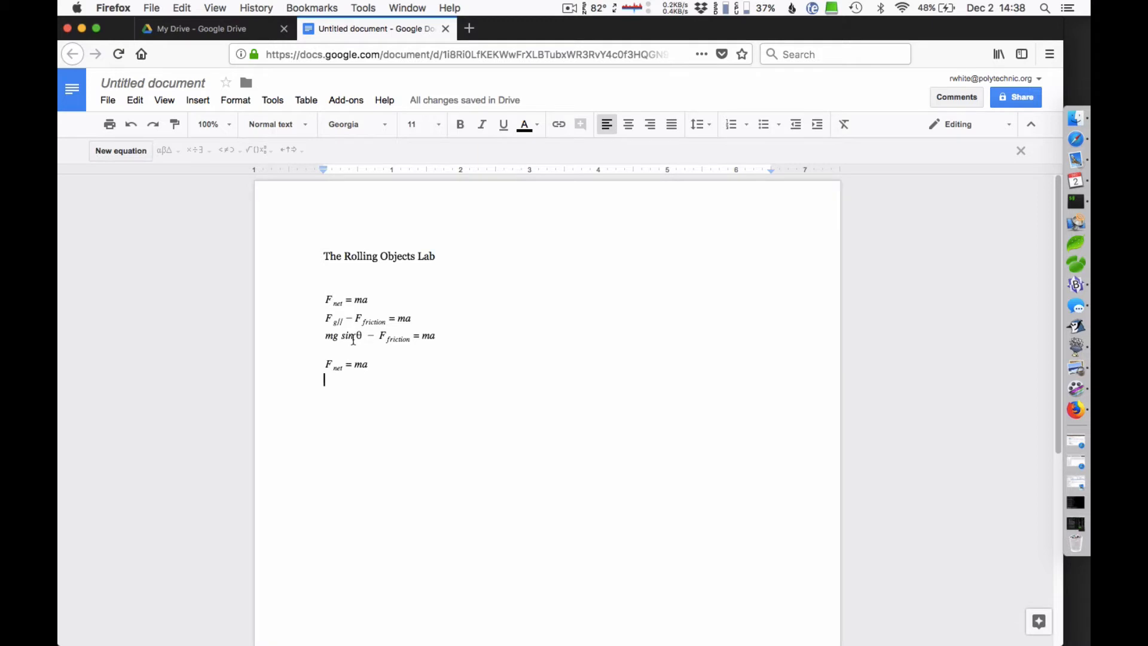
Add another empty line below the copied equation and insert a new drawing there.
key("Return")
left_click(198, 103)
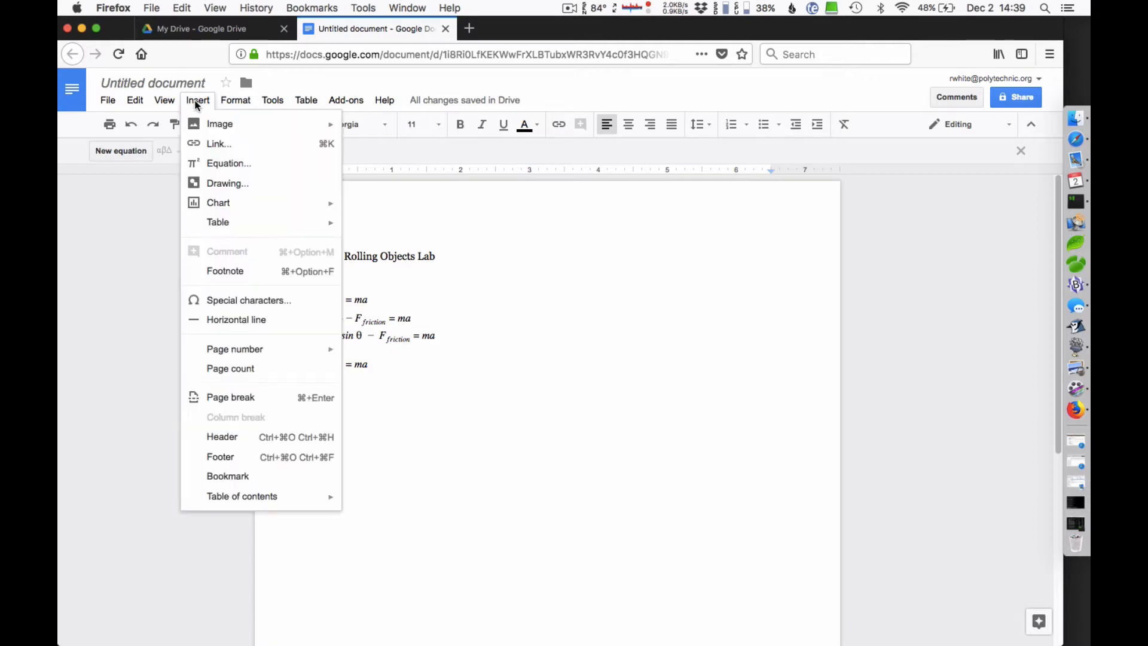
left_click(220, 185)
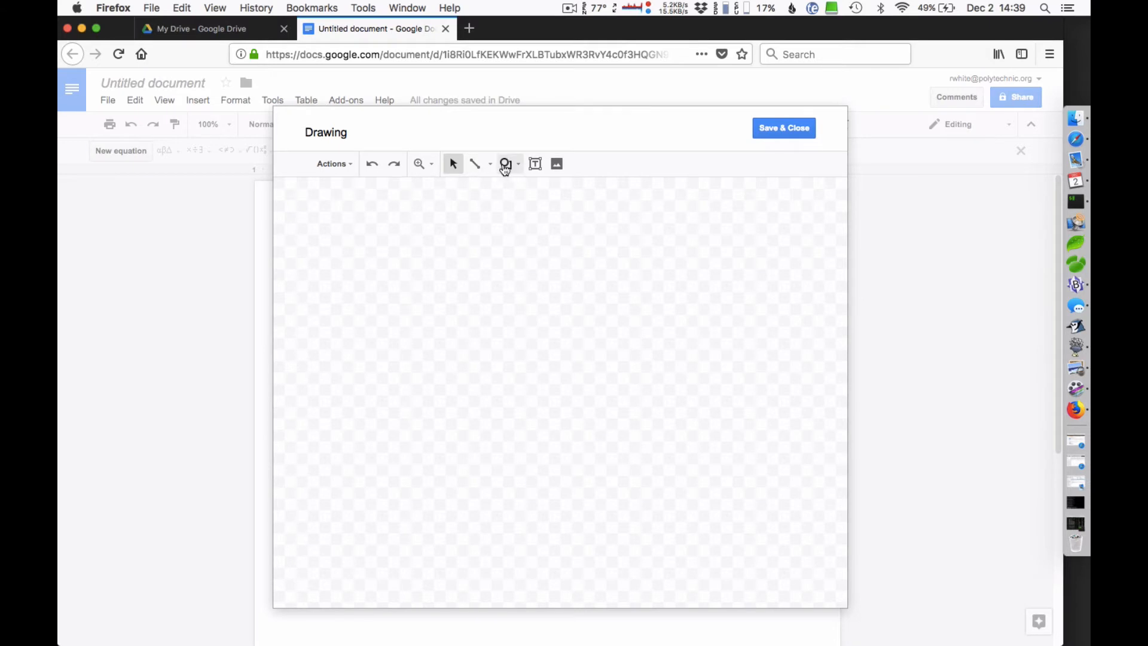
Draw a wide, low right triangle in the upper part of the drawing canvas as a ramp.
left_click(509, 167)
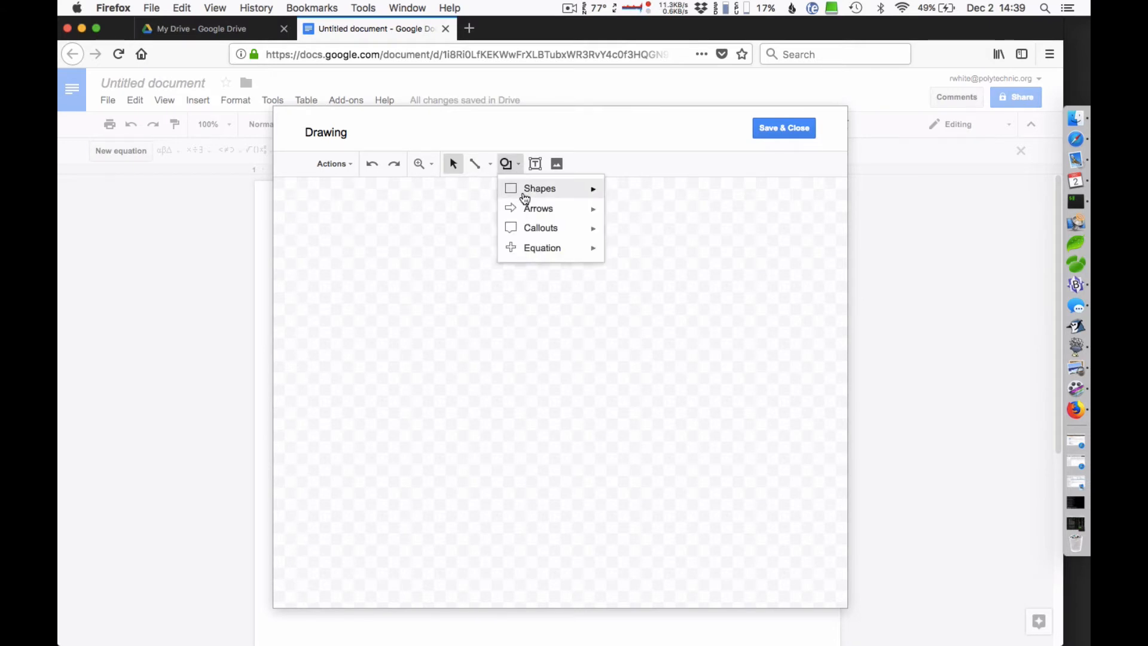
mouse_move(525, 196)
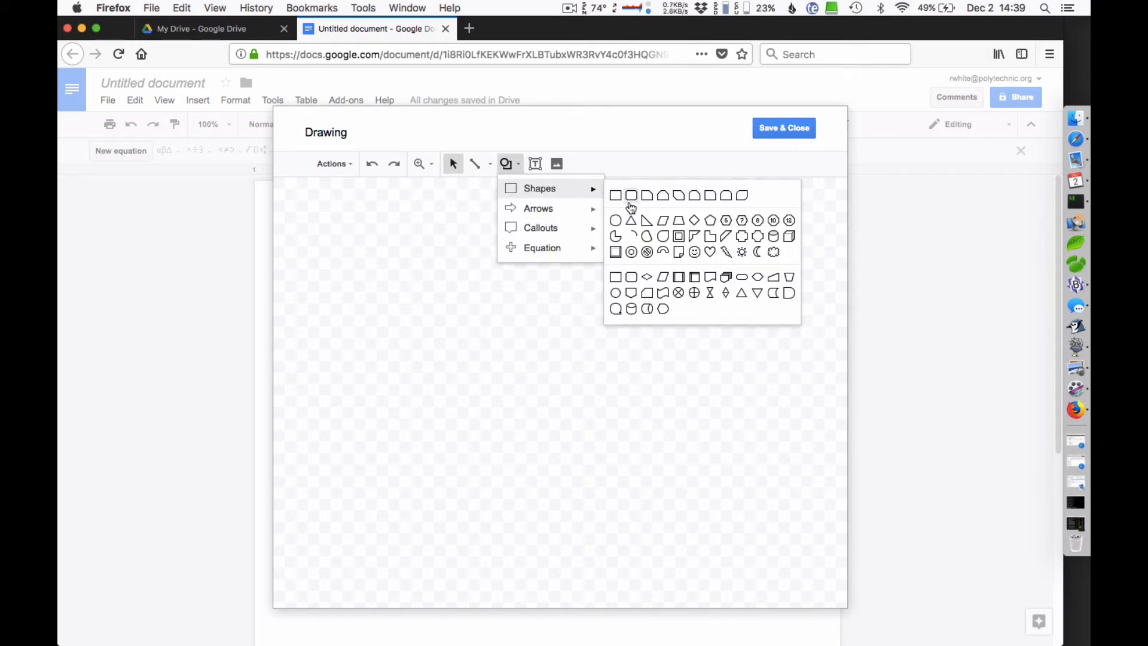
left_click(646, 221)
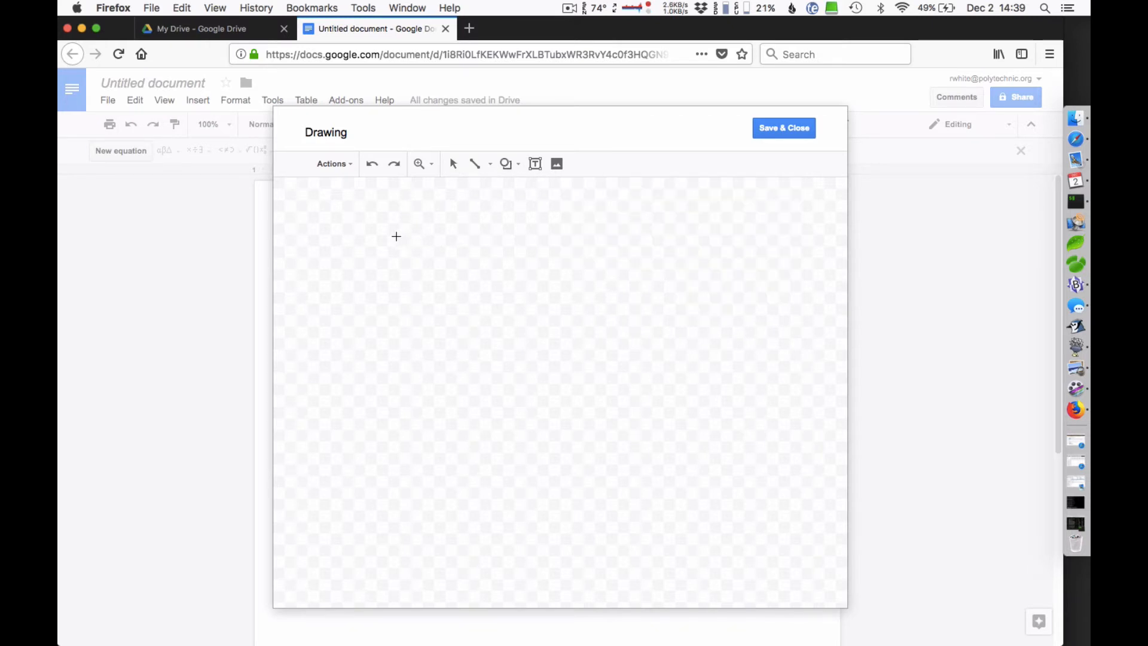
mouse_move(400, 236)
left_mouse_down()
mouse_move(497, 287)
mouse_move(632, 310)
left_mouse_up()
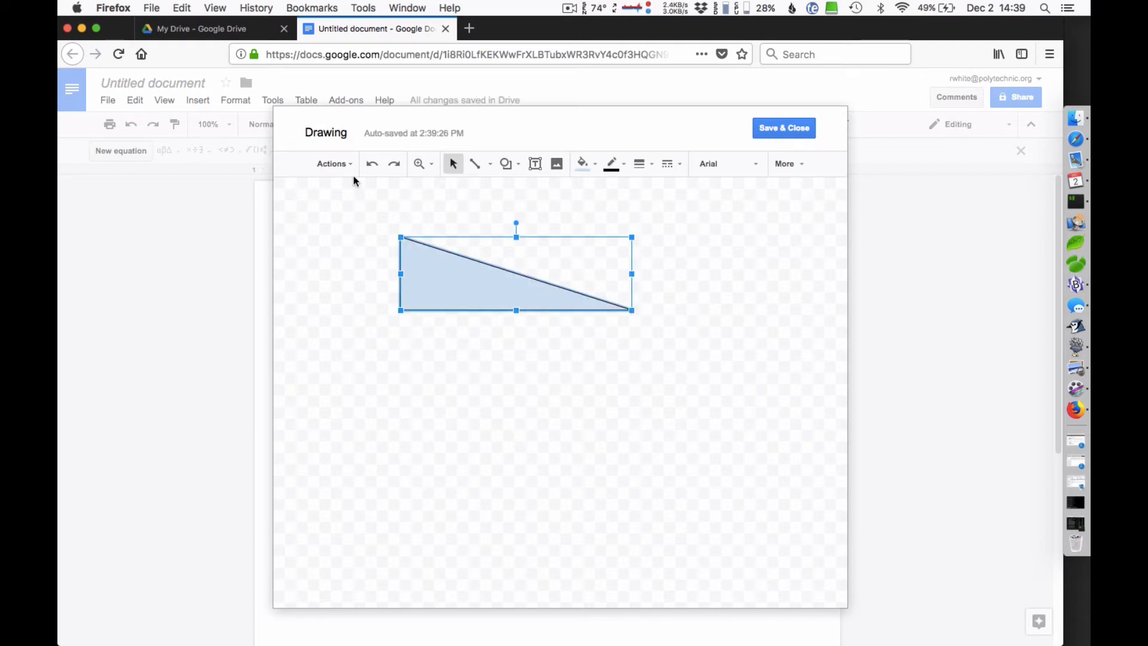
Switch the drawing's snapping from guides to the grid.
left_click(334, 164)
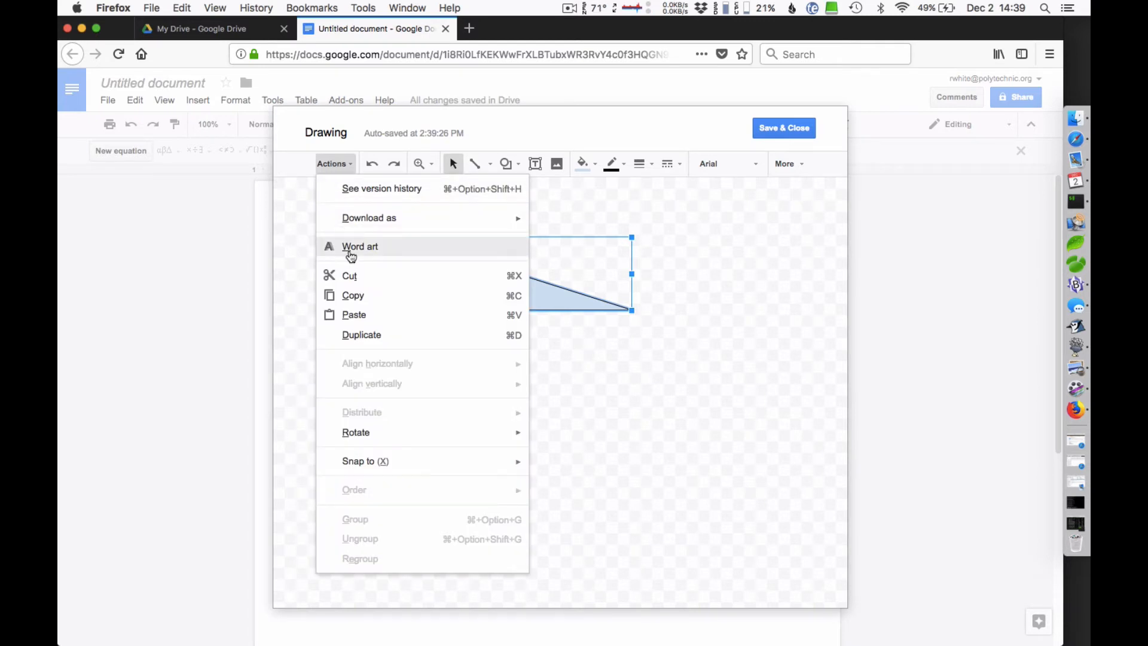
left_click(622, 222)
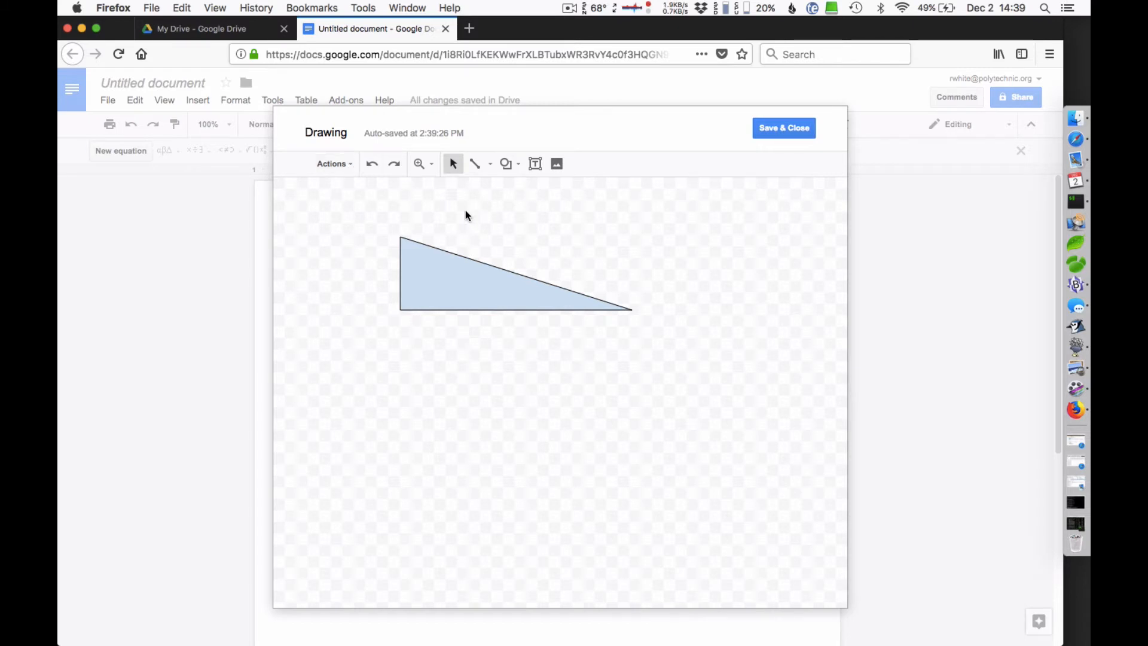
left_click(350, 166)
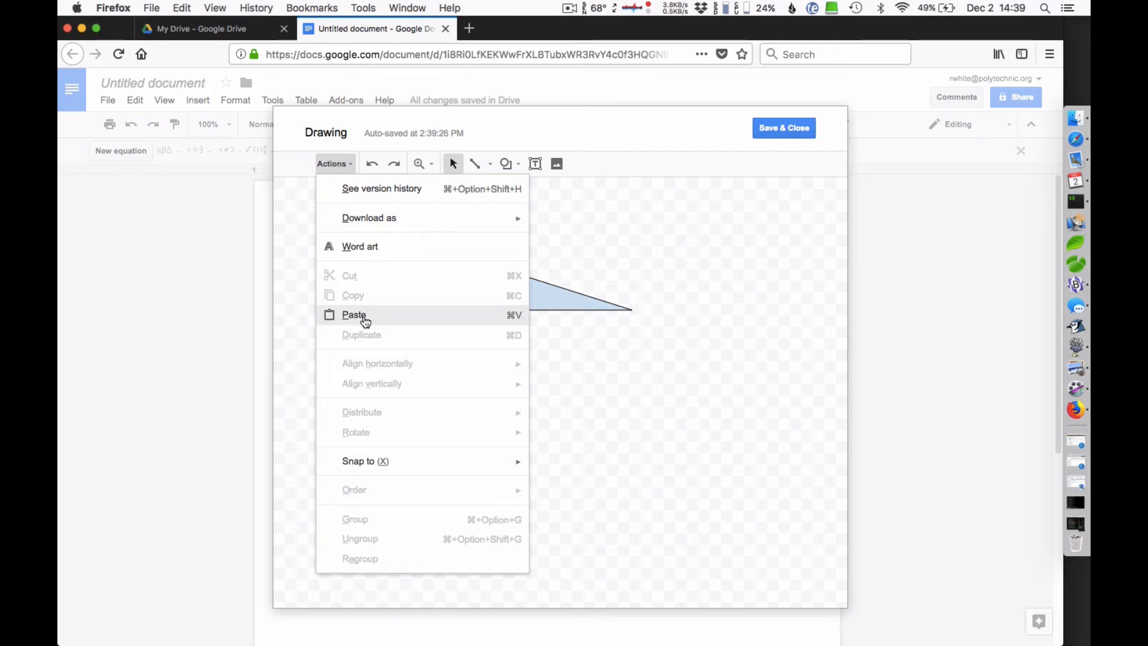
mouse_move(380, 468)
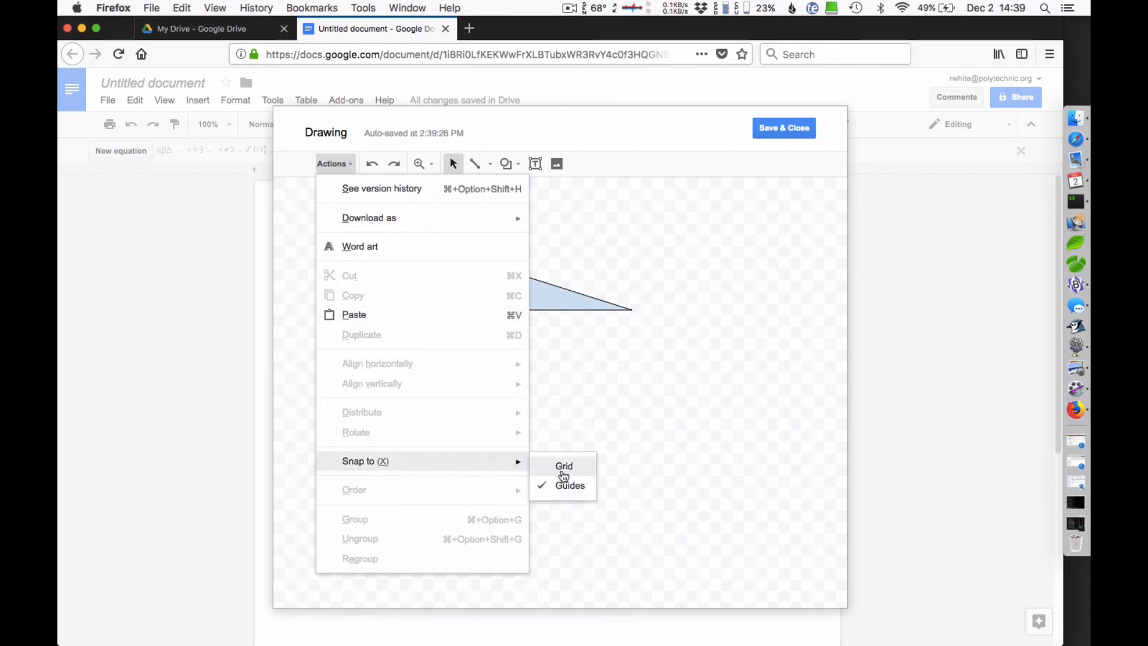
left_click(569, 473)
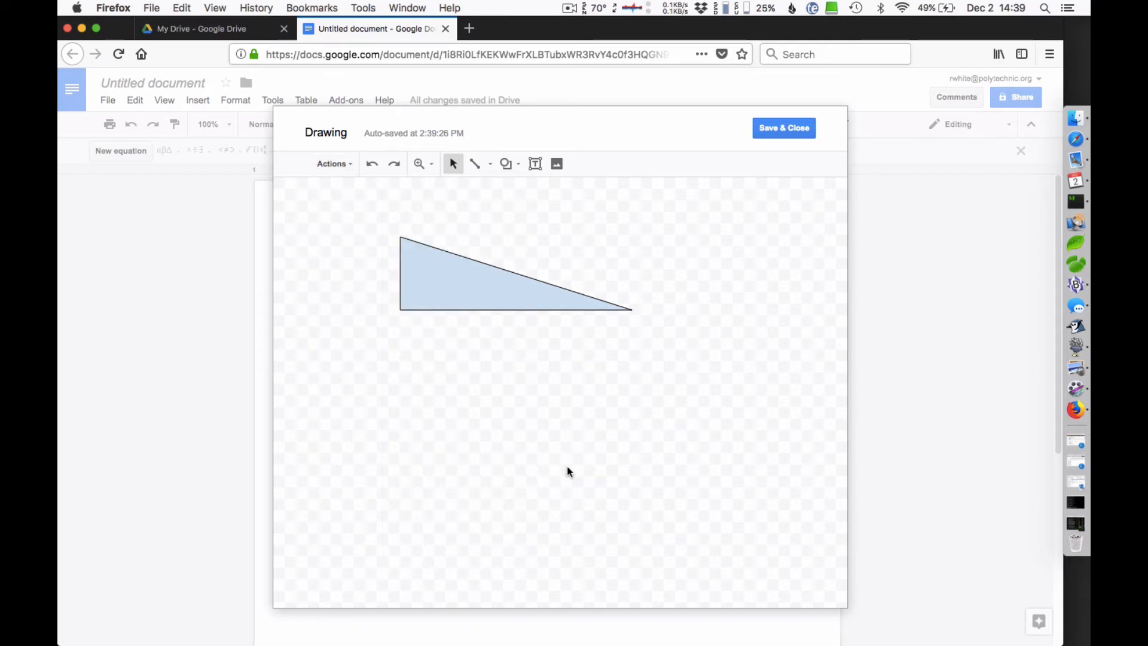
Try out grid snapping by shifting the triangle slightly and making it taller, and delete the triangle.
left_click(450, 273)
left_click_drag(450, 274, 452, 280)
mouse_move(637, 308)
left_mouse_down()
mouse_move(608, 317)
mouse_move(635, 316)
left_mouse_up()
left_click(598, 397)
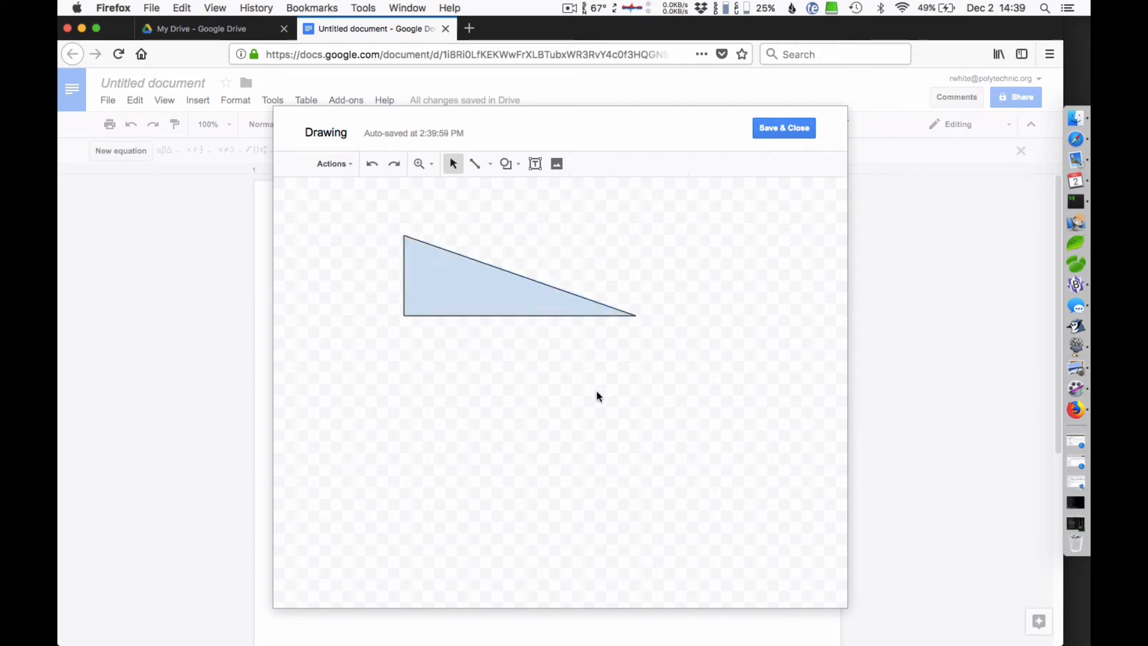
left_click(578, 301)
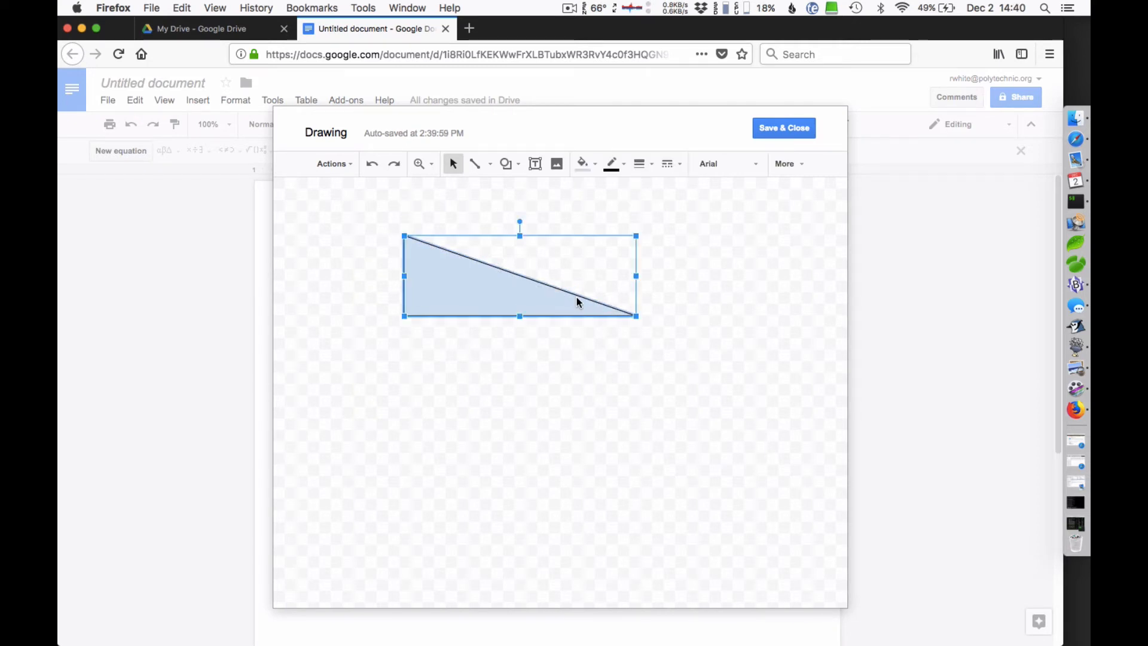
key("BackSpace")
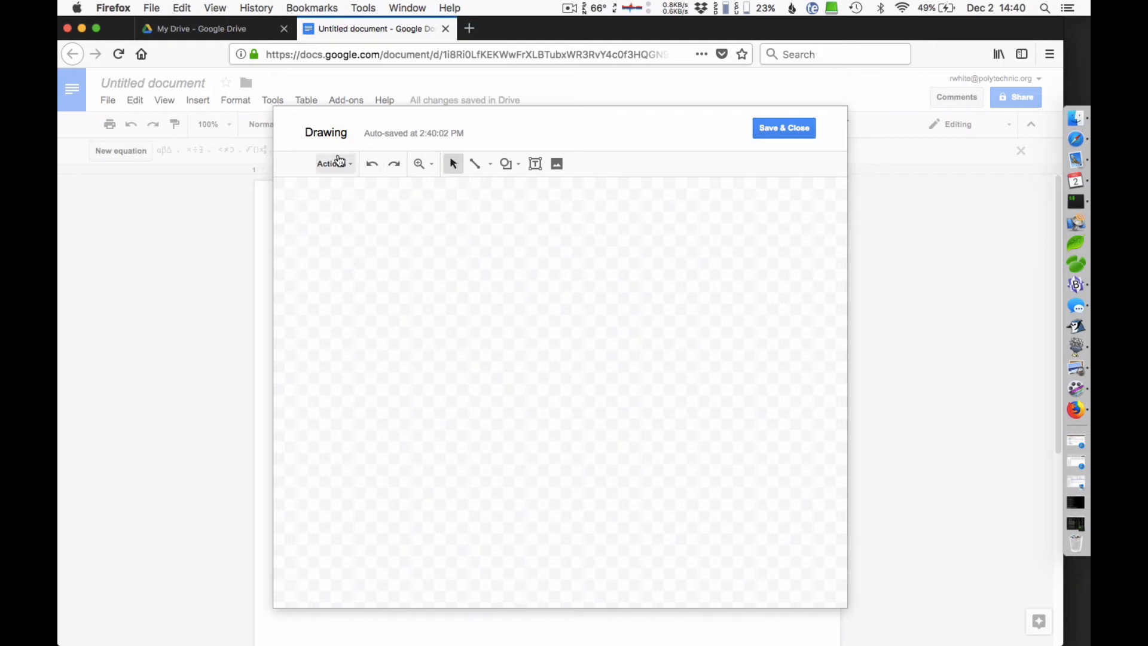
Check the drawing's snap setting and draw a new right triangle, wider than tall, near the middle of the canvas.
left_click(338, 161)
mouse_move(381, 466)
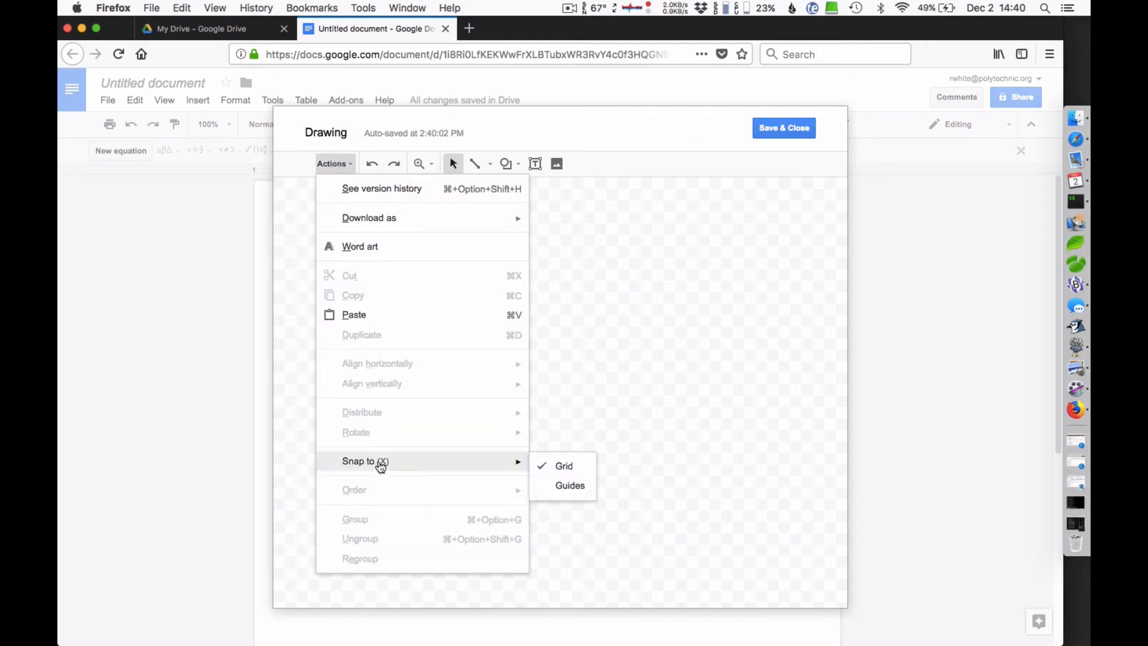
left_click(719, 314)
left_click(507, 164)
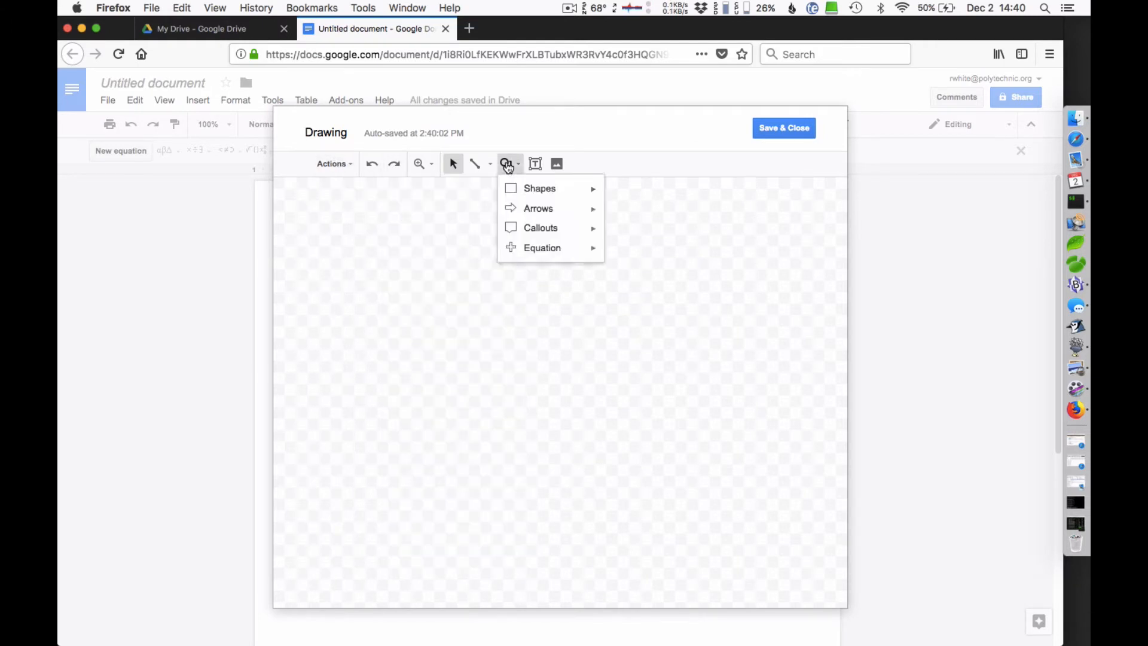
mouse_move(542, 189)
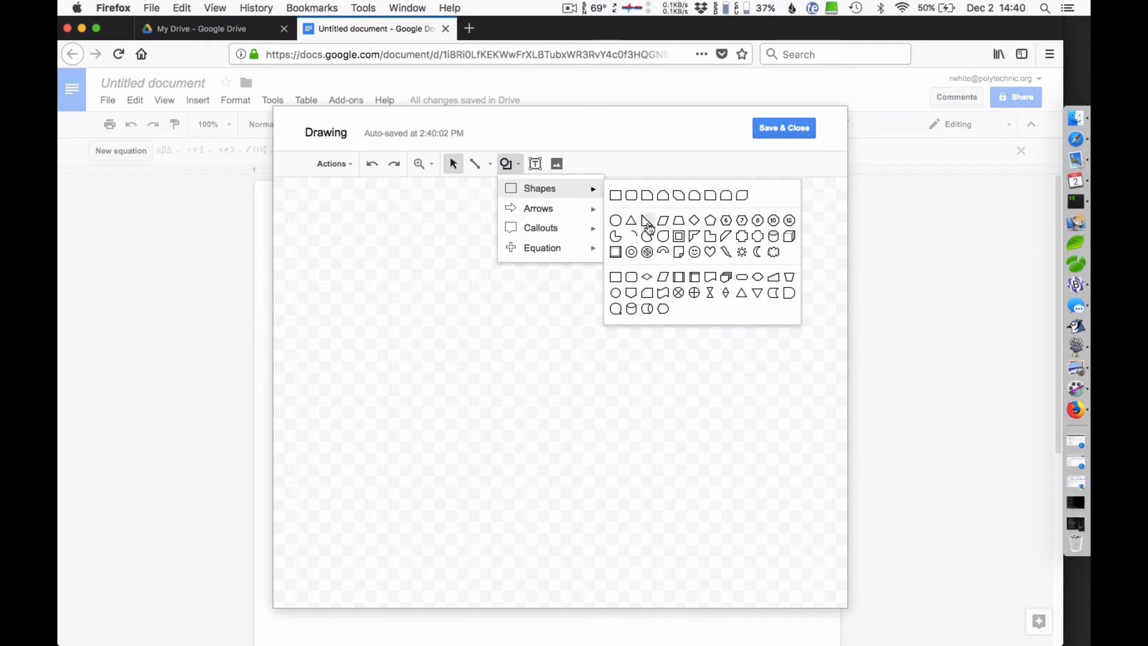
left_click(648, 221)
left_click_drag(400, 310, 588, 378)
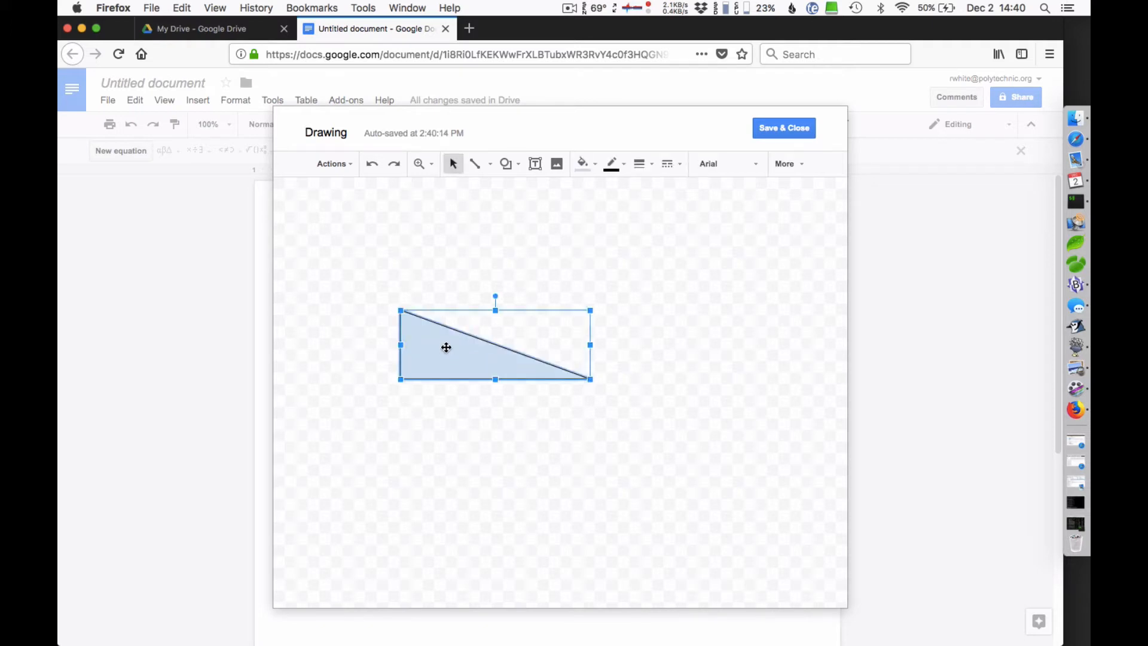
Move the new triangle slightly up, extend its height downward a little and deselect it.
left_click_drag(446, 347, 446, 341)
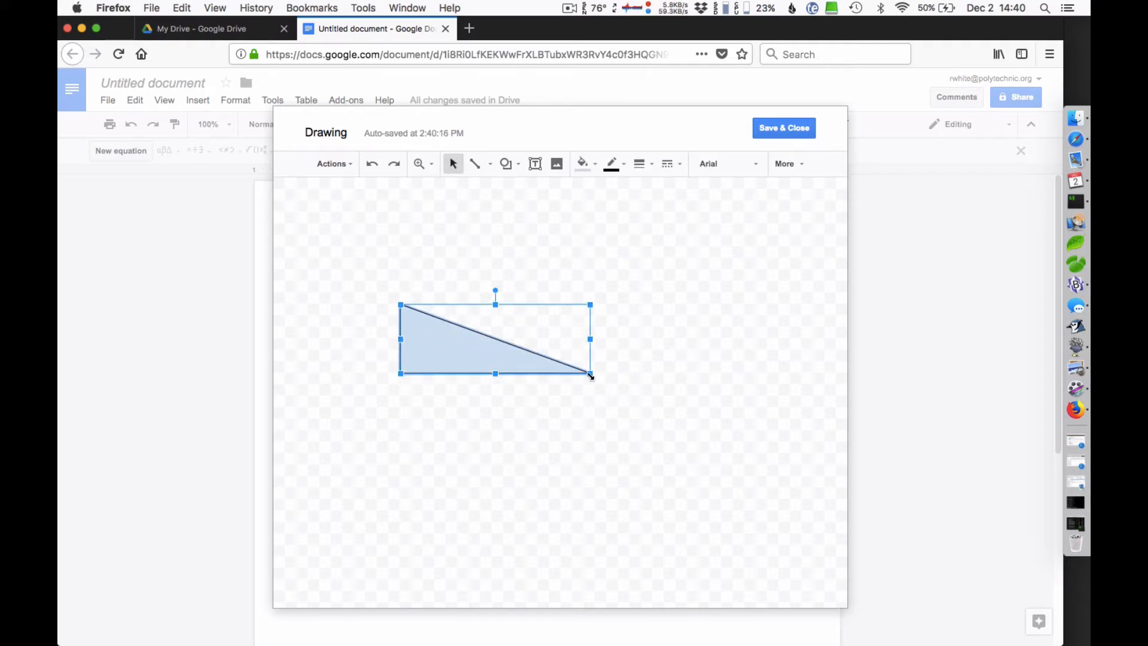
left_click_drag(591, 375, 592, 386)
left_click(578, 420)
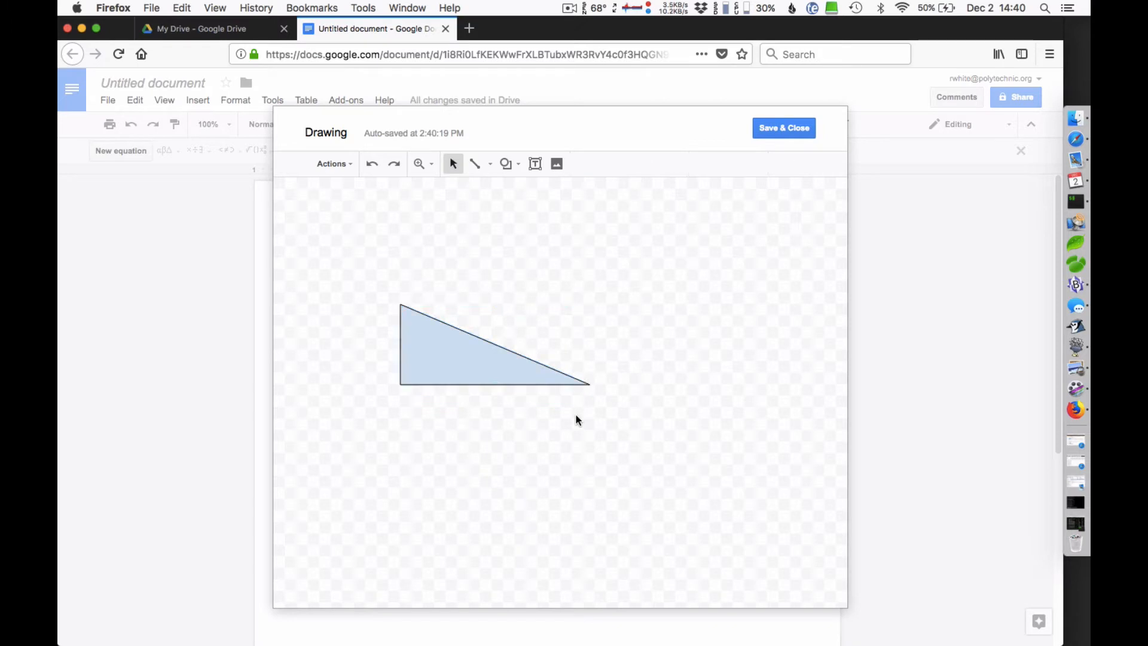
Widen the right triangle slightly by extending its lower-right corner outward, and deselect it.
left_click(542, 381)
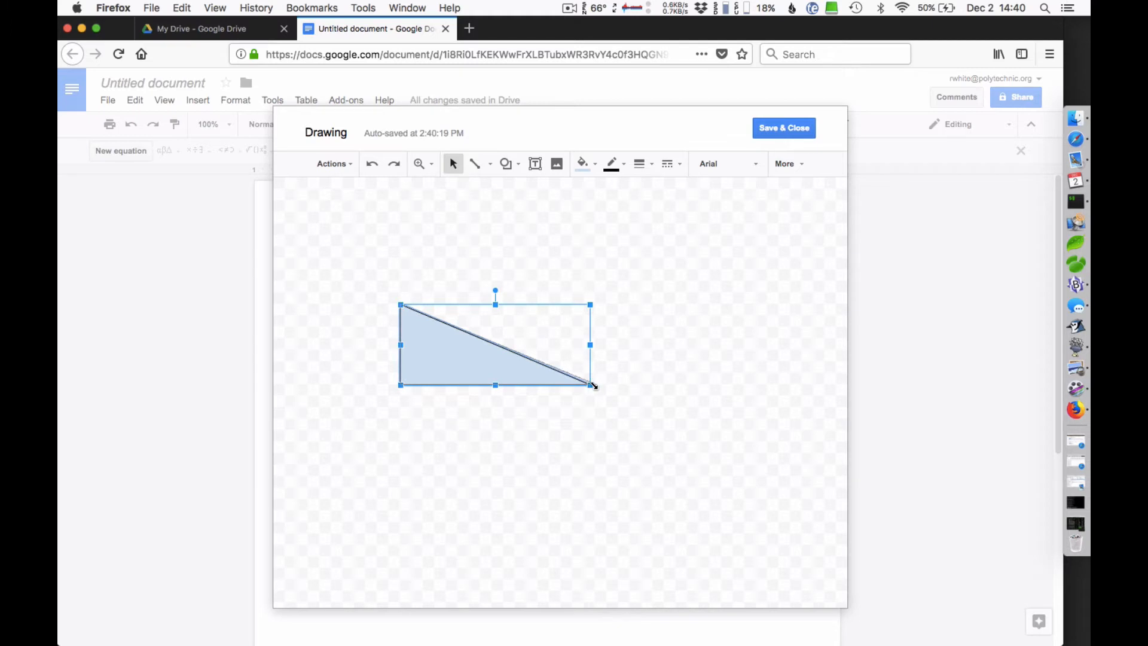
left_click_drag(594, 386, 596, 386)
left_click(605, 458)
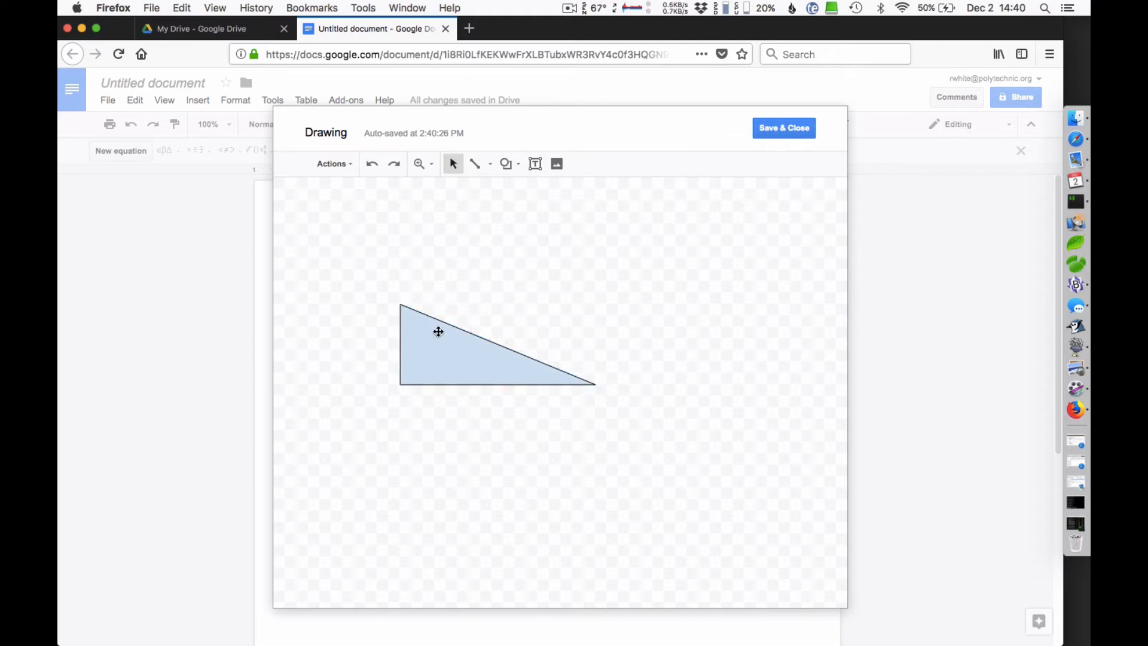
Fill the triangle with the light red-berry colour from the solid palette and deselect it.
right_click(439, 348)
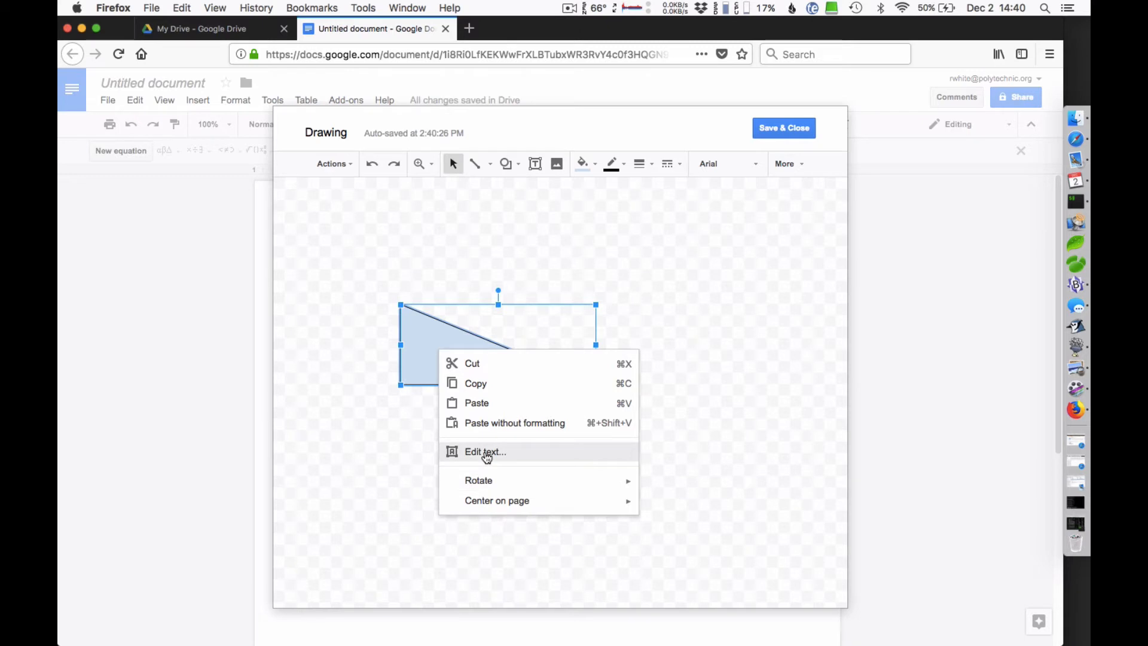
left_click(388, 487)
left_click(439, 356)
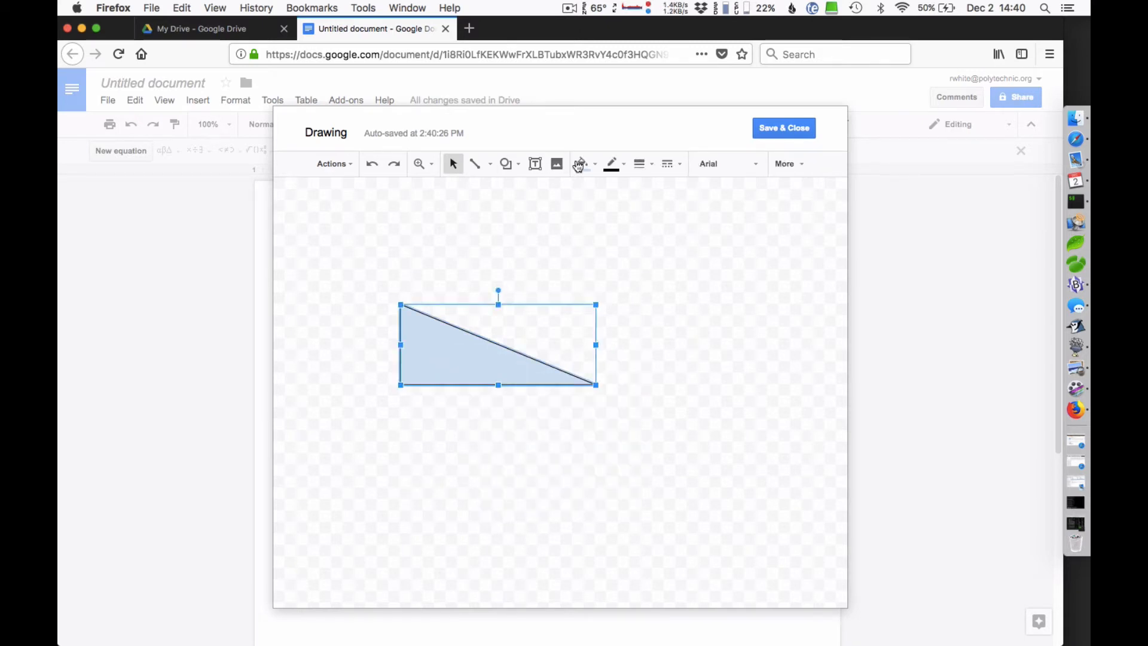
left_click(596, 164)
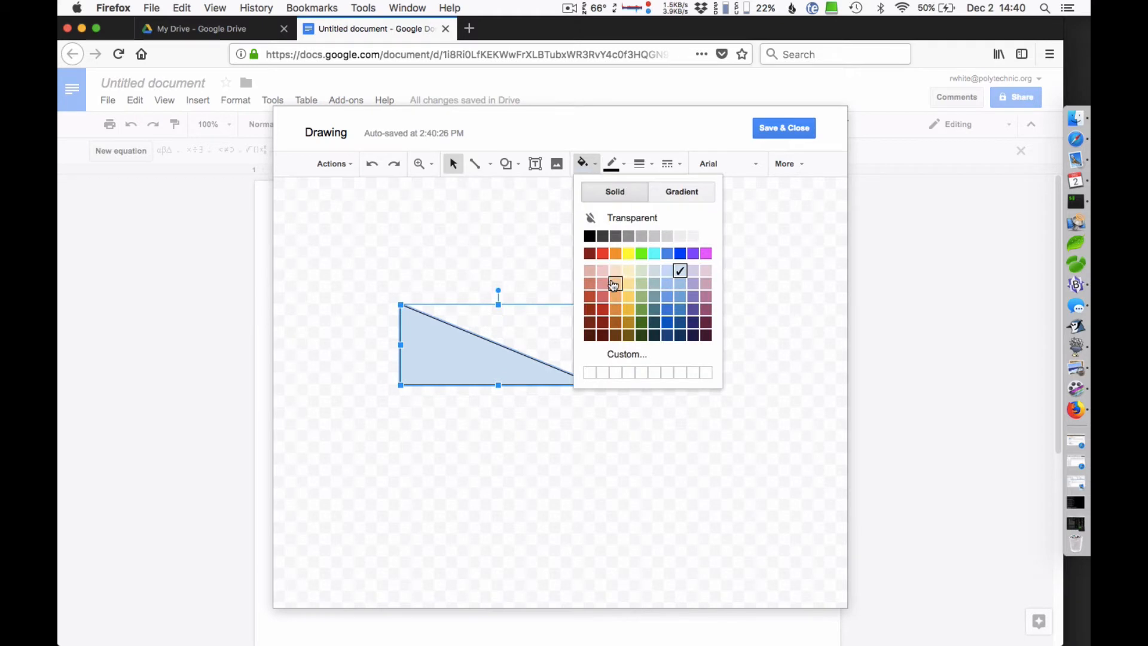
left_click(590, 272)
left_click(561, 255)
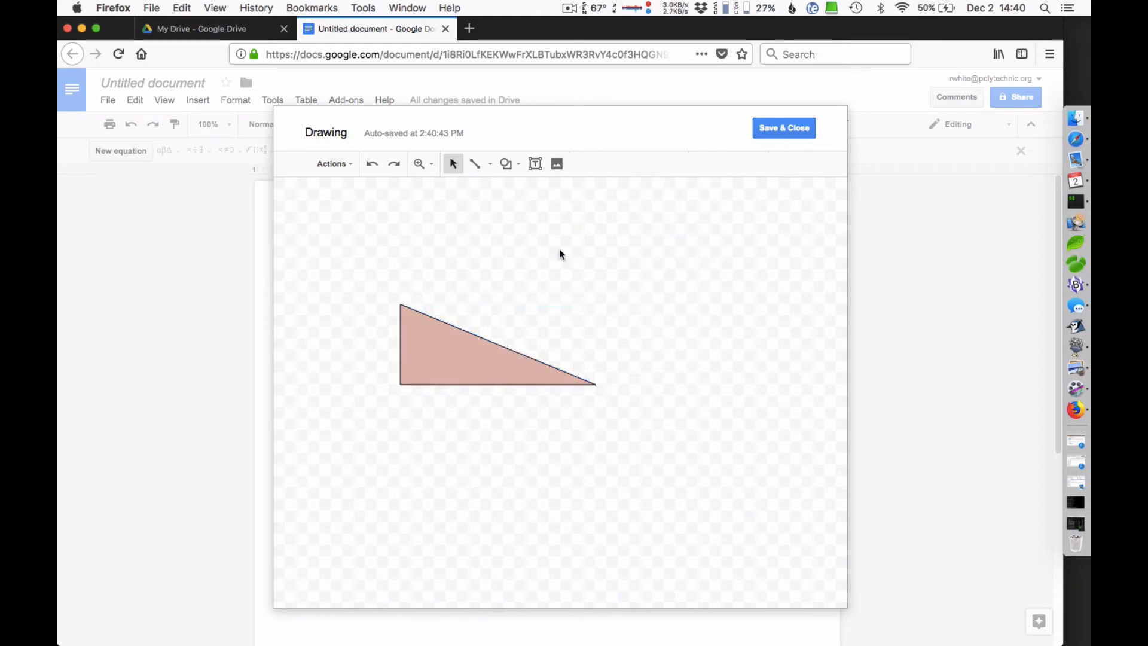
Draw a small circle resting on the upper part of the triangle's sloped side.
left_click(511, 168)
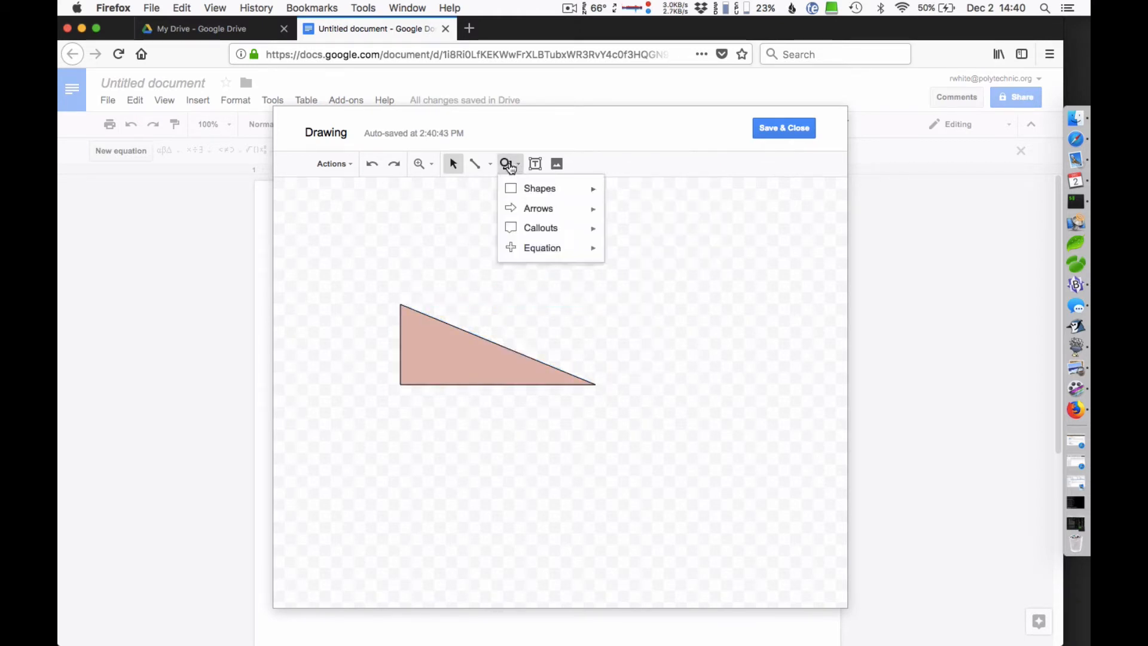
mouse_move(544, 192)
left_click(616, 221)
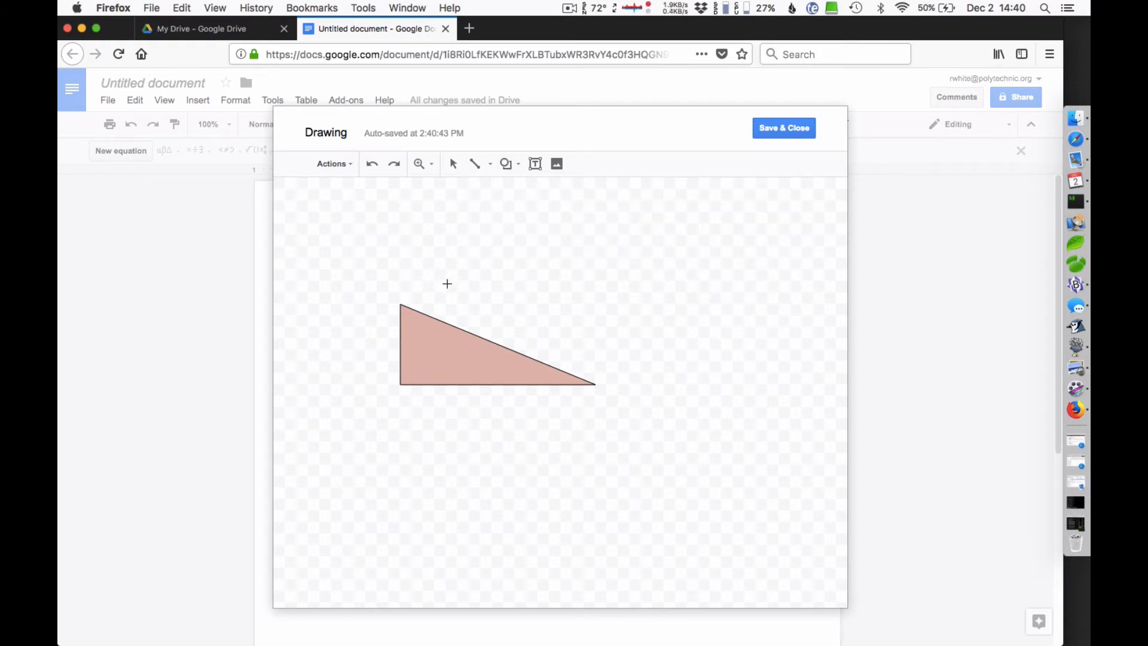
left_click_drag(447, 284, 454, 322)
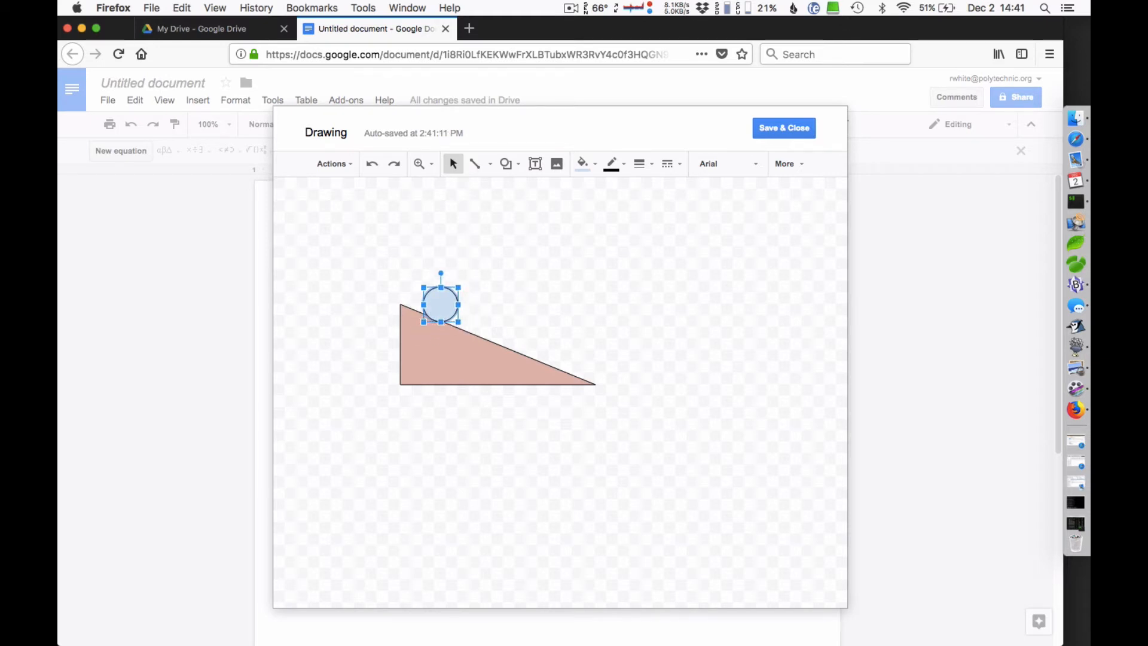
left_click(618, 231)
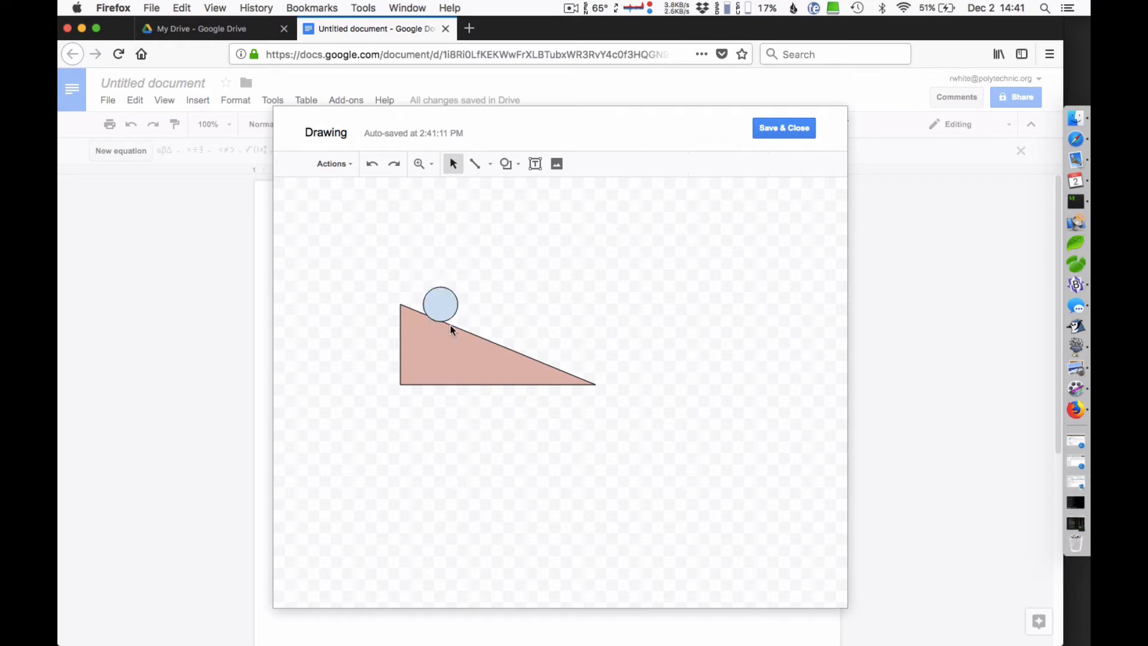
Nudge the circle slightly to the right in fine increments so it just touches the slope, and deselect it.
left_click(436, 305)
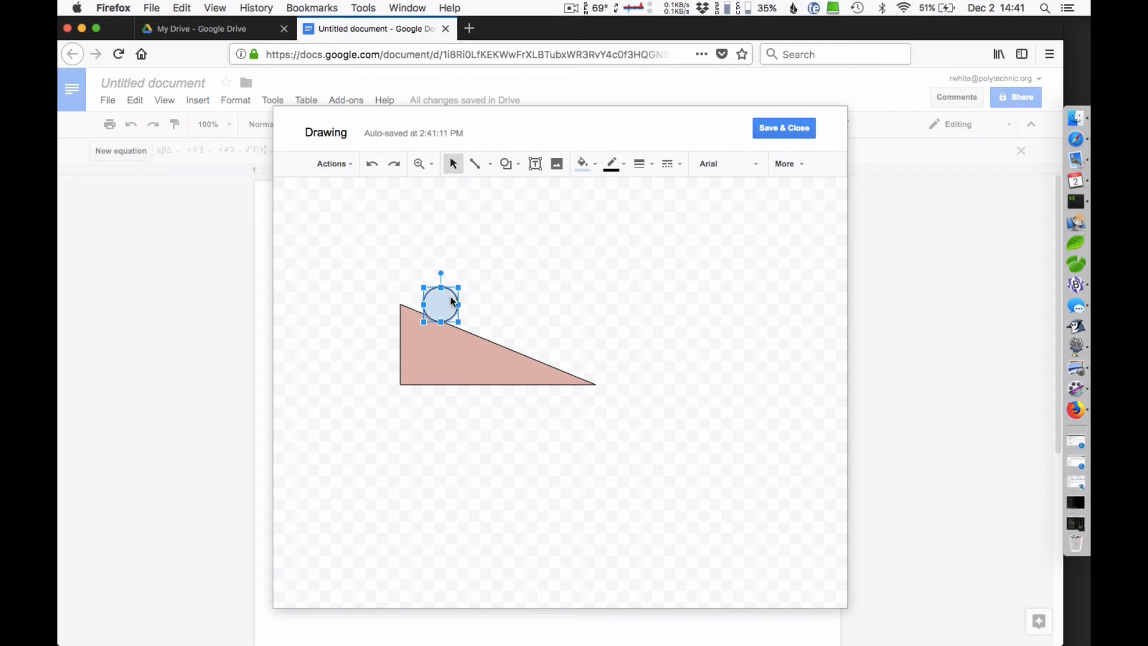
key("Right")
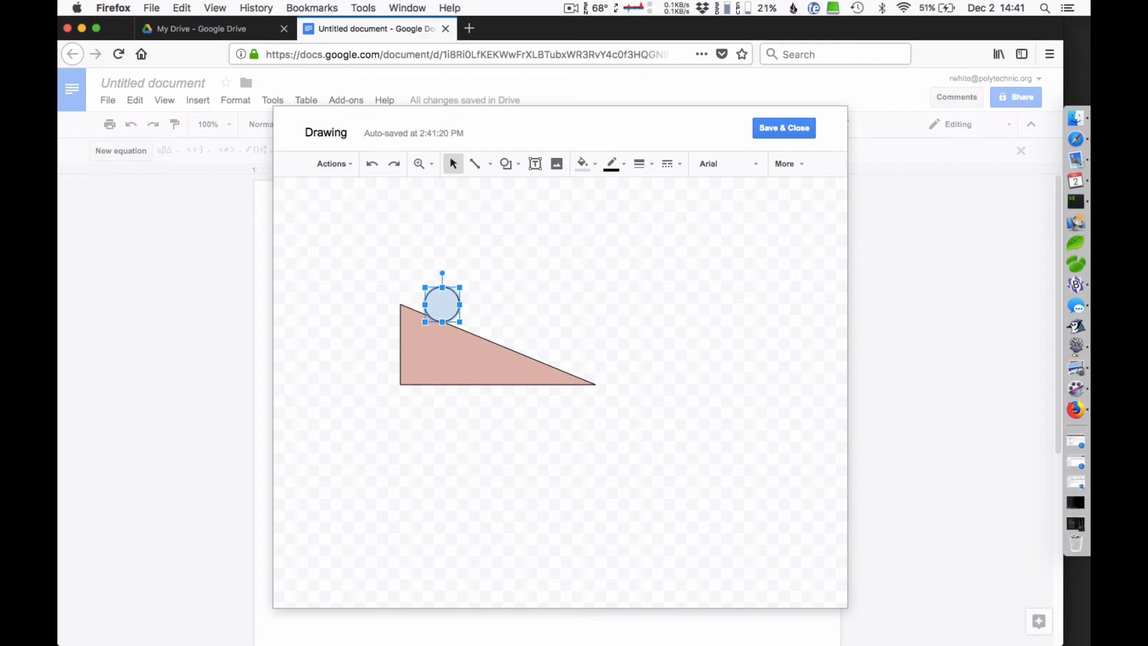
key("Right")
key("Right")
key("Right")
key("Right")
key("Right")
key("Right")
key("Right")
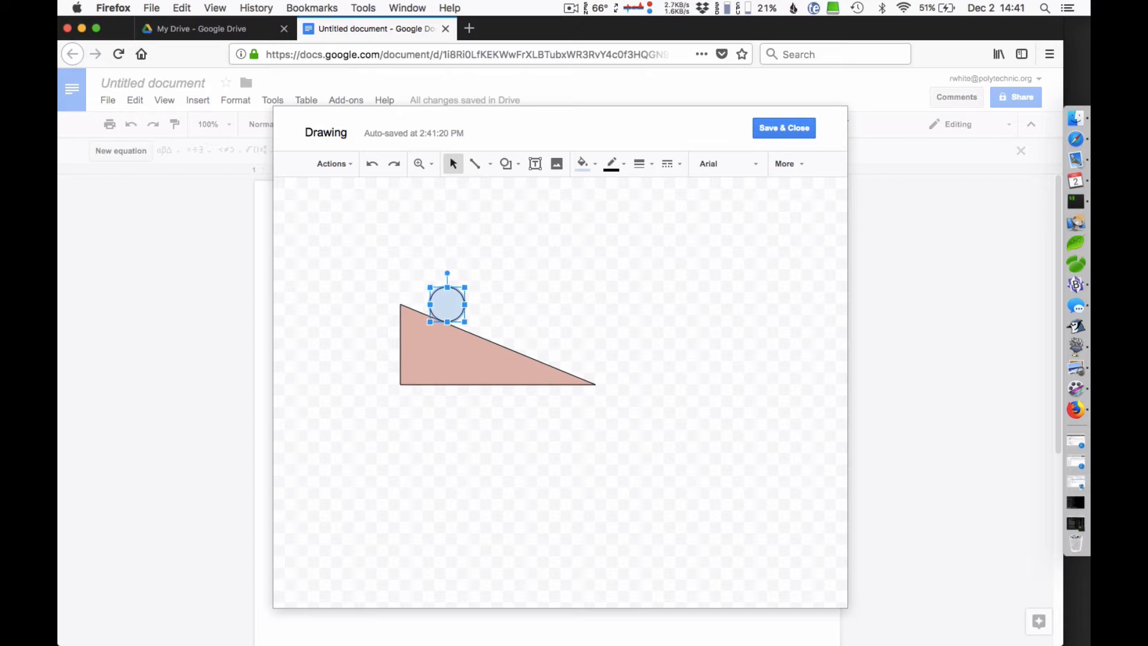
key("Left")
key("Left")
left_click(519, 282)
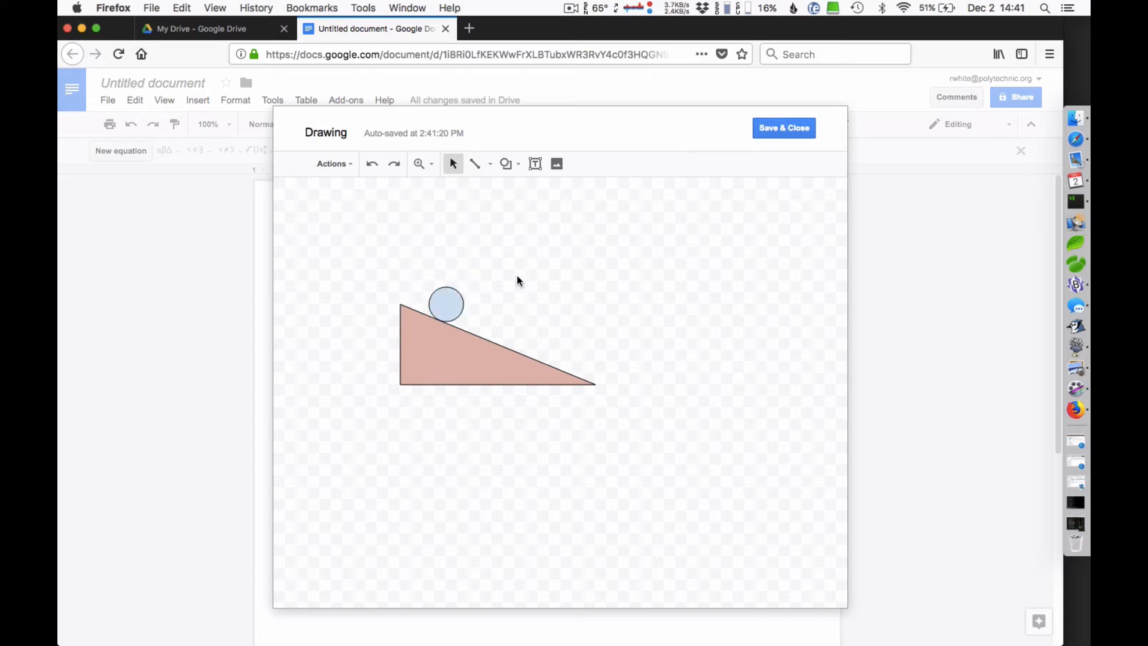
key("Tab")
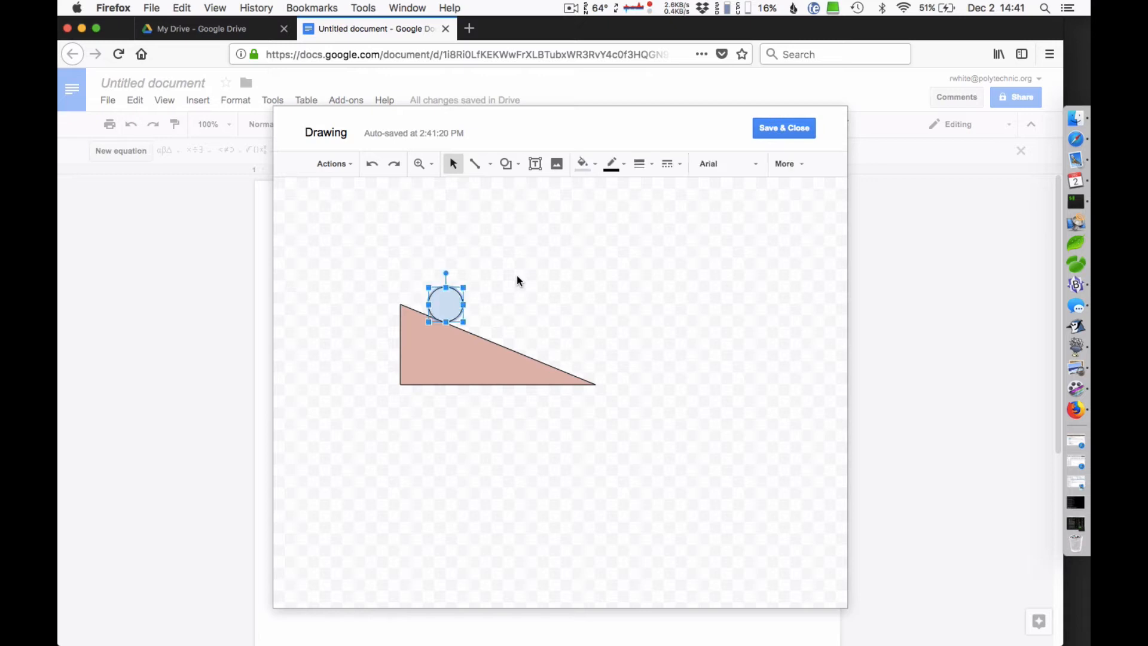
left_click(520, 281)
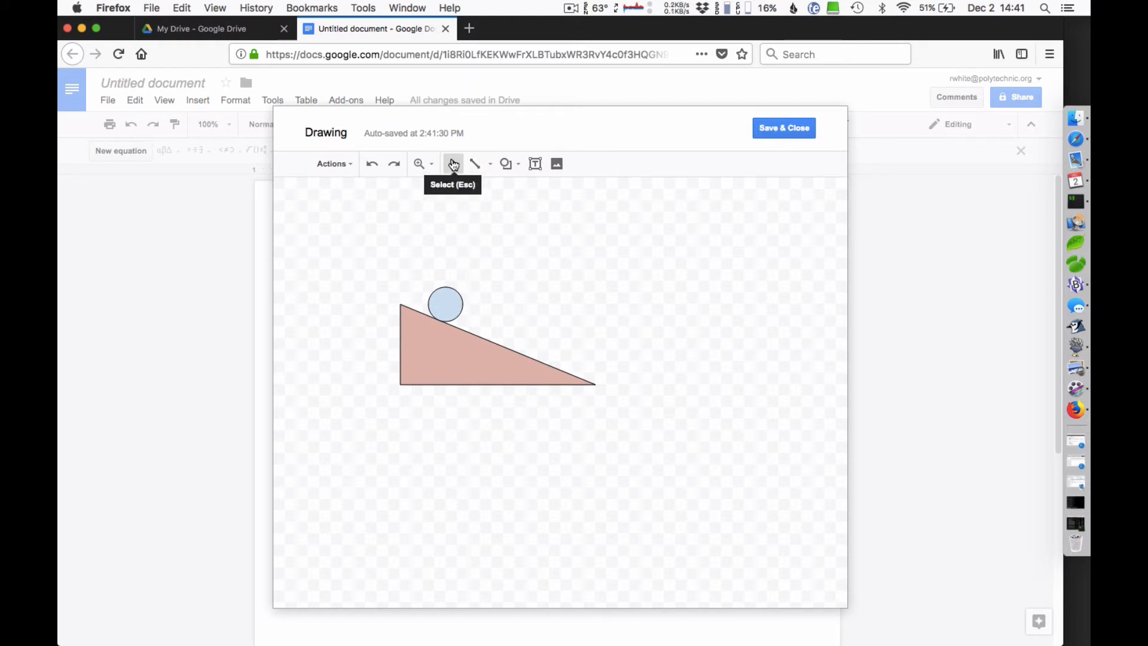
Draw an arrow from the bottom of the circle diagonally up and to the right, ending beyond the circle.
left_click(475, 165)
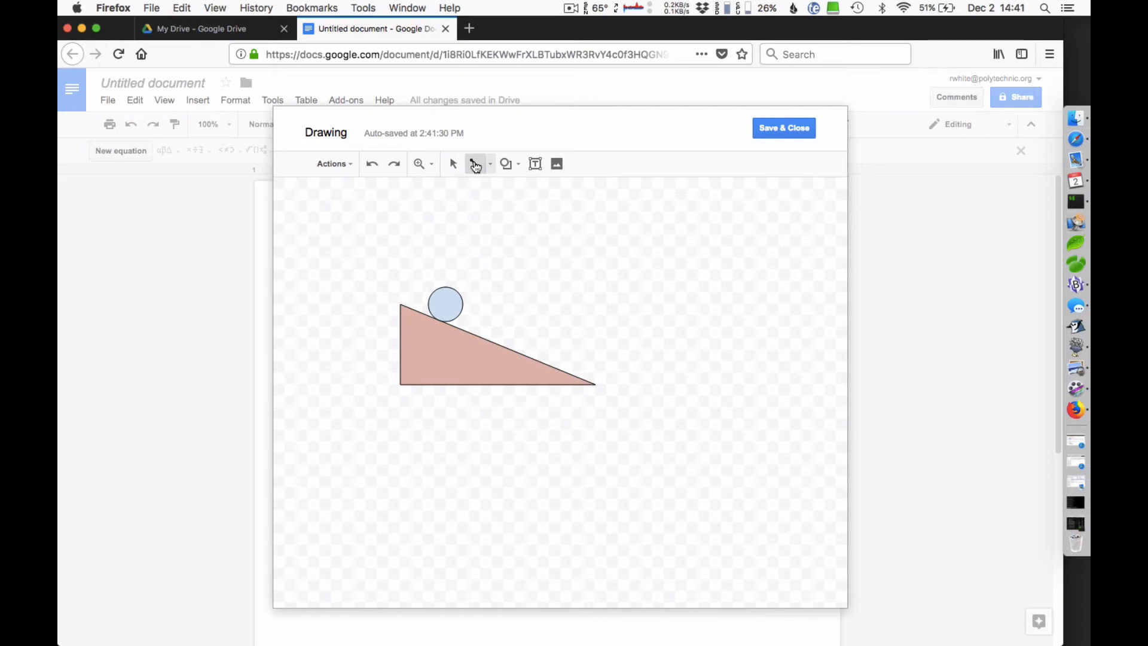
left_click(491, 164)
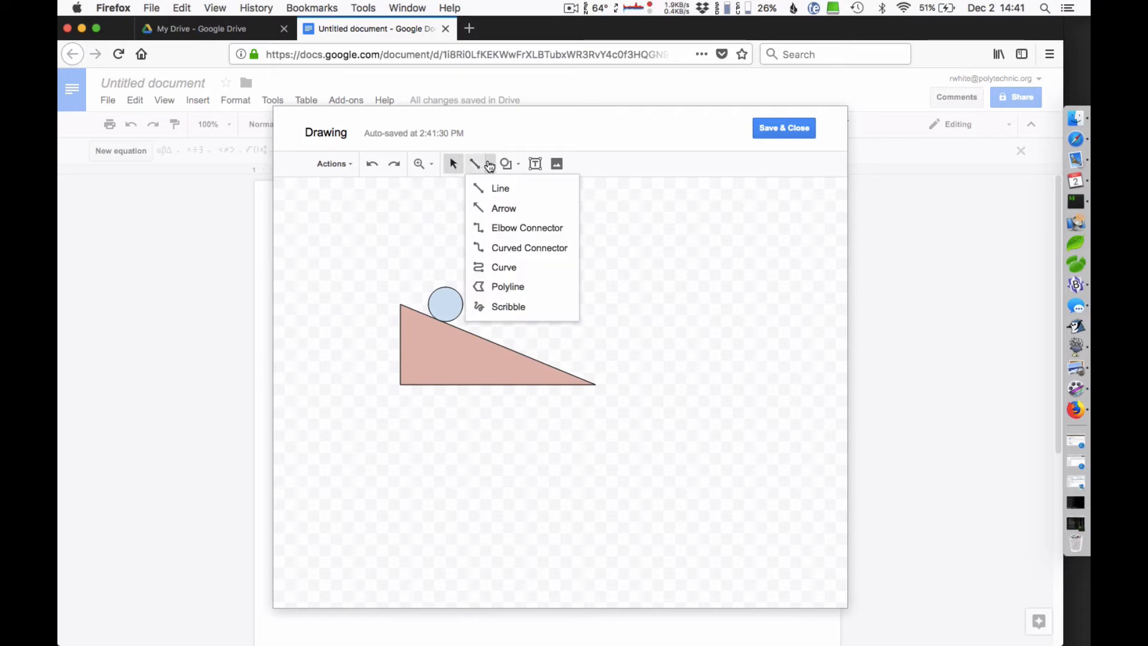
left_click(501, 209)
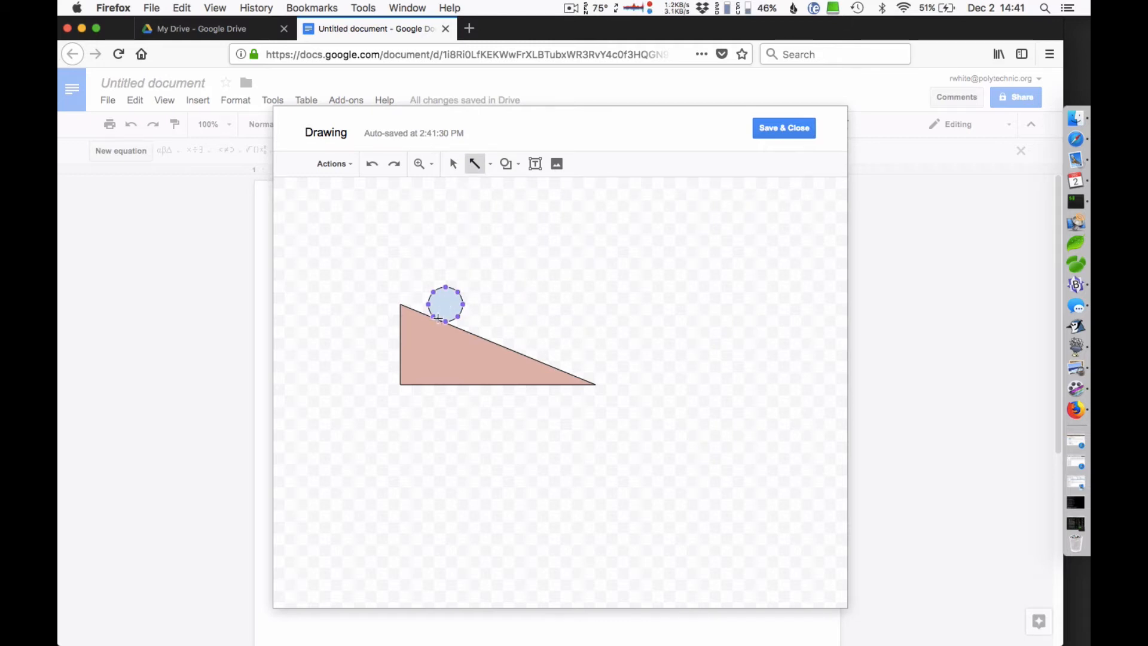
left_click_drag(442, 320, 480, 257)
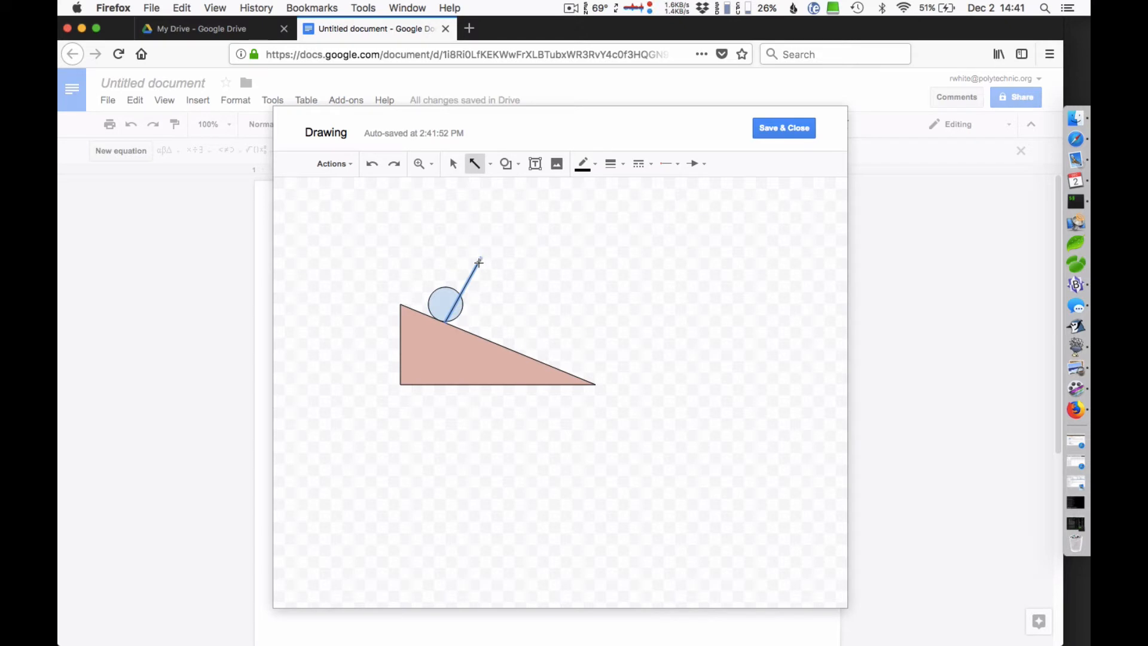
left_click_drag(479, 261, 548, 330)
left_click(531, 259)
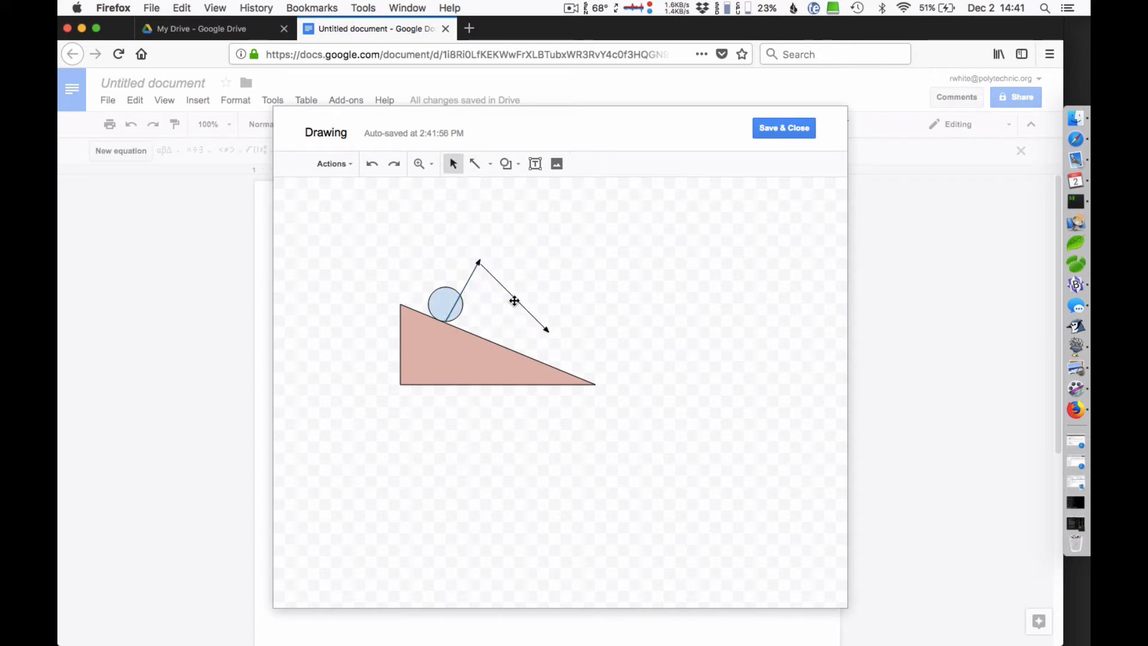
key("super+z")
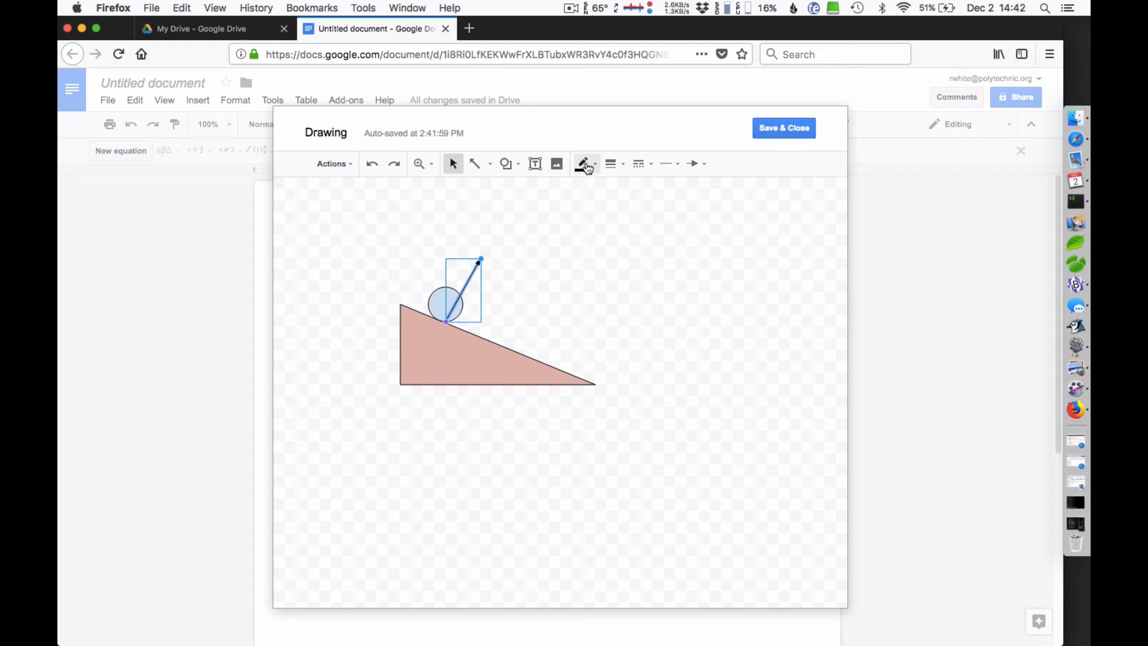
Reposition the arrow so it starts at the circle's contact point and points perpendicular to the ramp's slope.
left_click(453, 163)
left_click(466, 275)
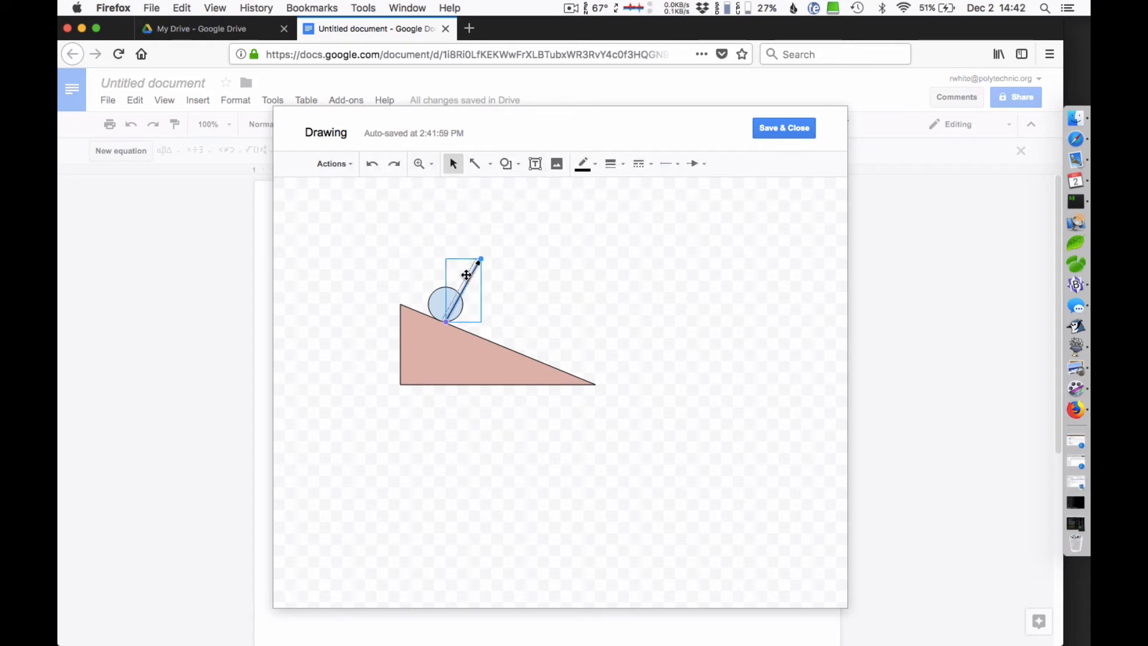
left_click_drag(466, 275, 468, 250)
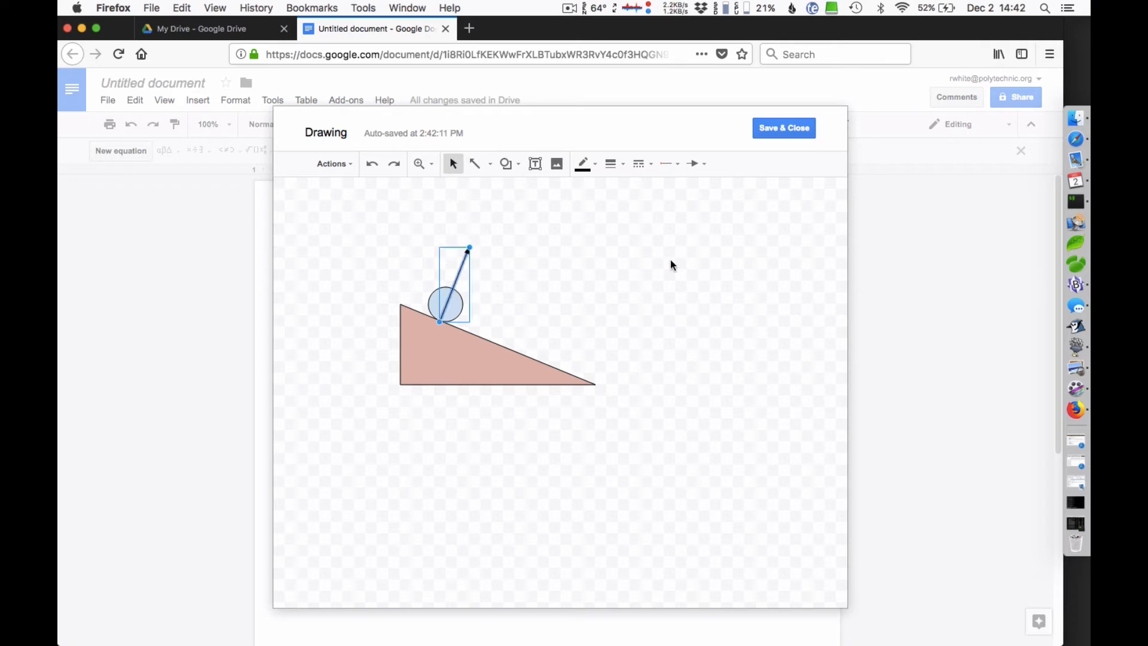
left_click(670, 259)
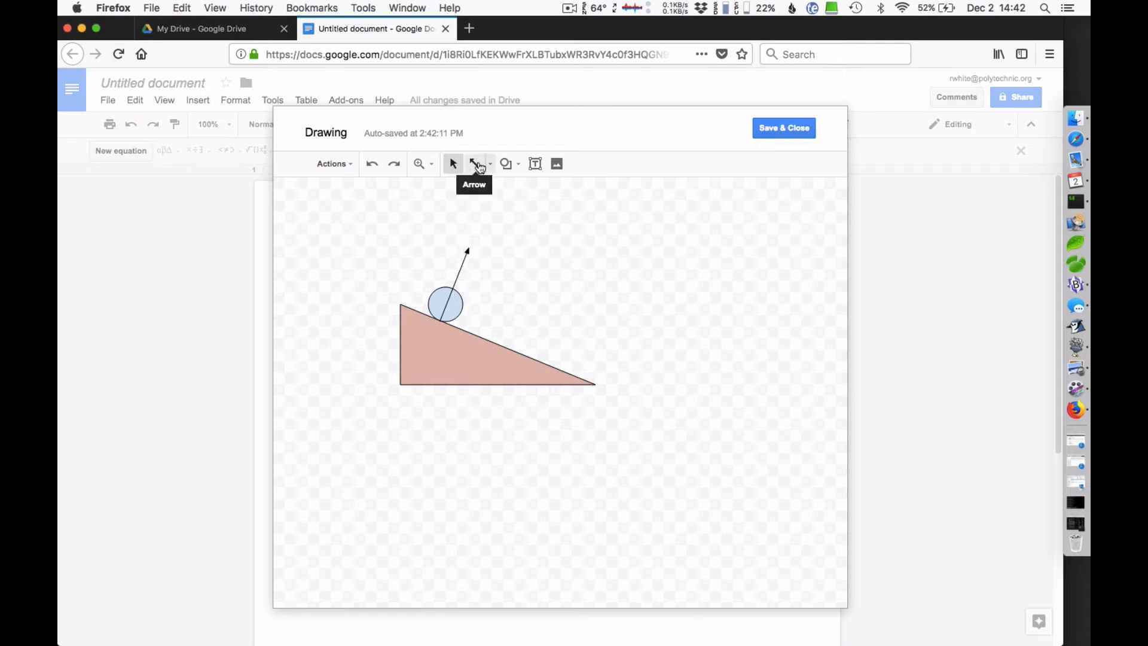
Draw one arrow straight down from the circle's centre past the triangle's base, and another up and left from the triangle's peak.
left_click(476, 165)
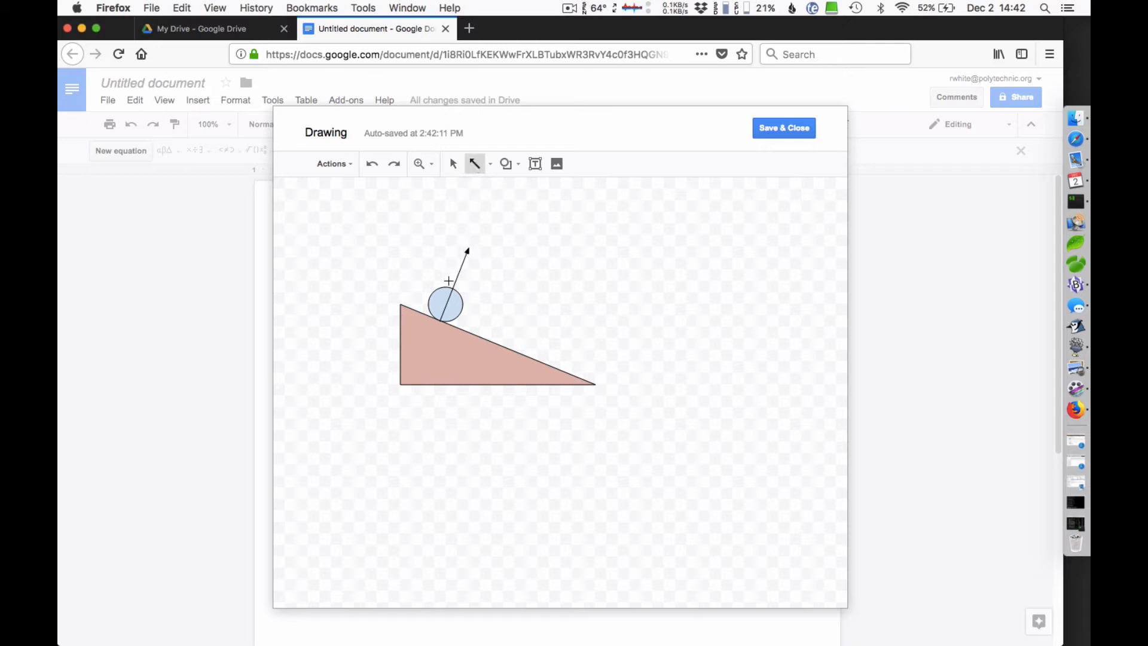
left_click_drag(446, 305, 447, 405)
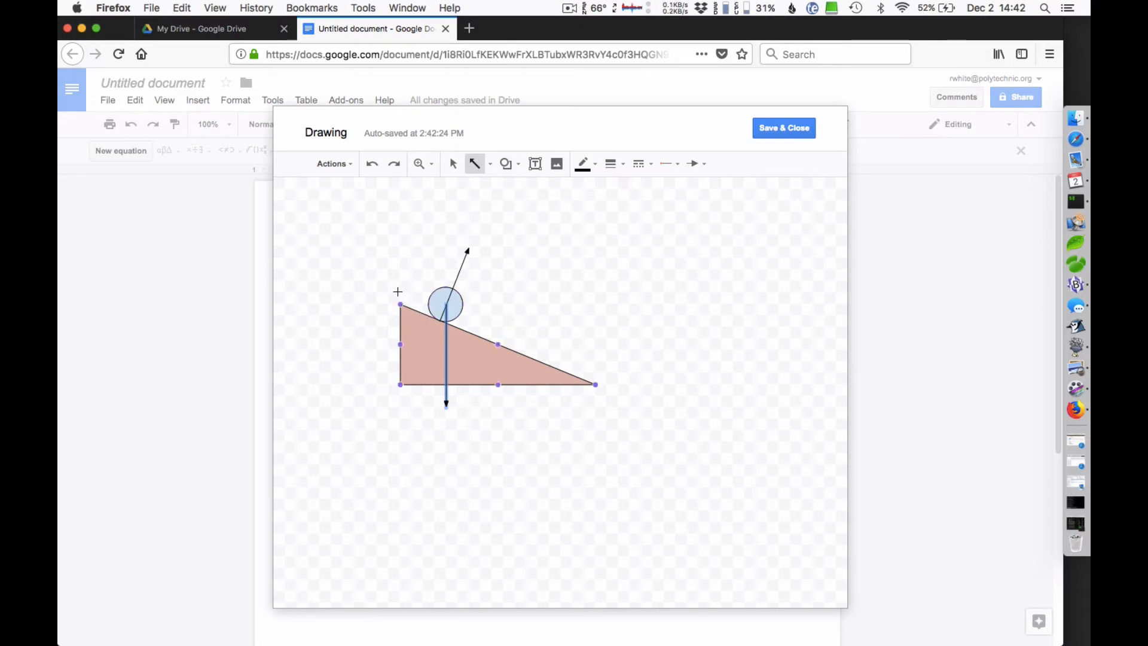
left_click_drag(398, 291, 331, 271)
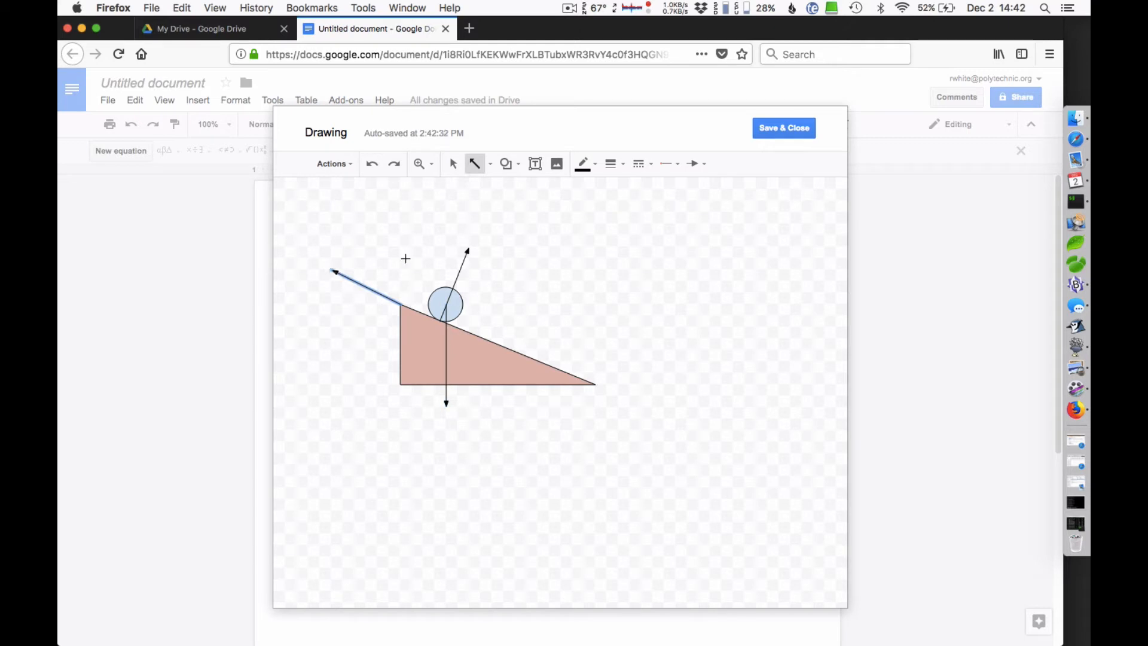
Move the peak arrow down the slope so its tail lies close to the circle's contact point, and deselect it.
left_click(454, 165)
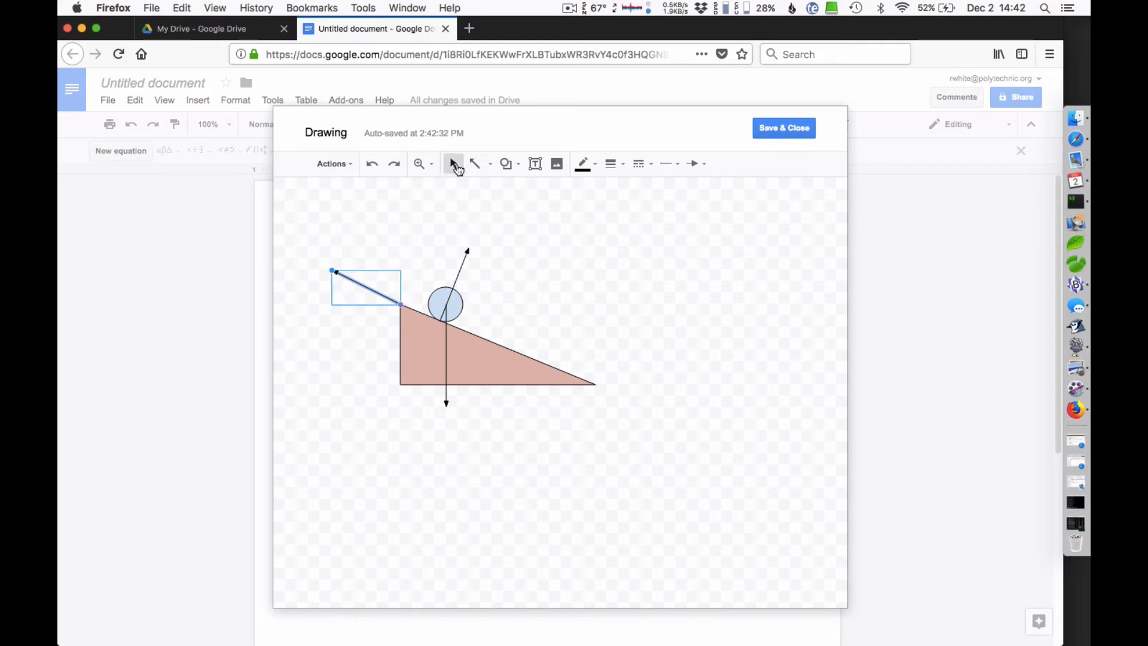
left_click_drag(363, 286, 403, 302)
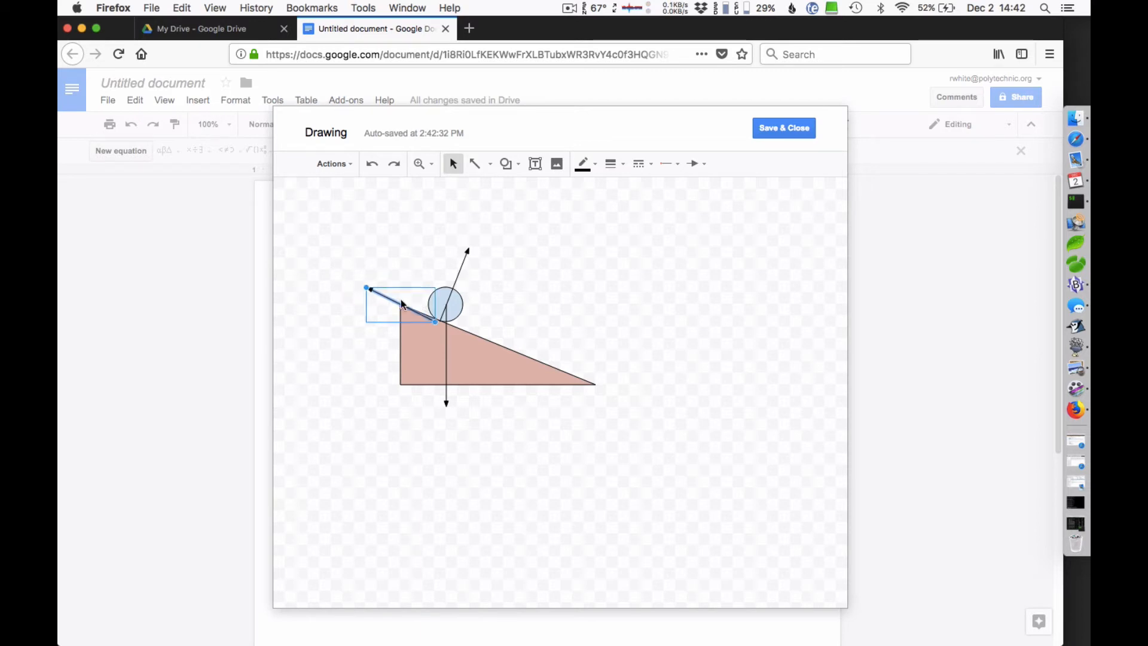
left_click(418, 231)
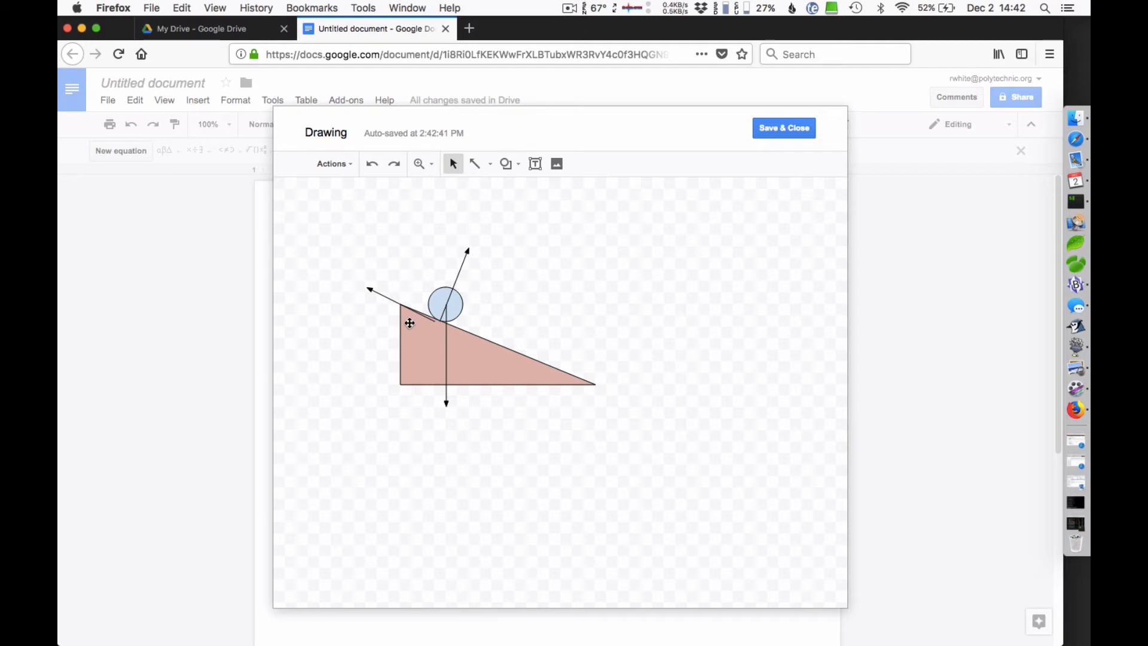
Nudge the up-slope arrow up and right until its tail meets the contact point, and lower its tip to match the slope.
left_click(385, 298)
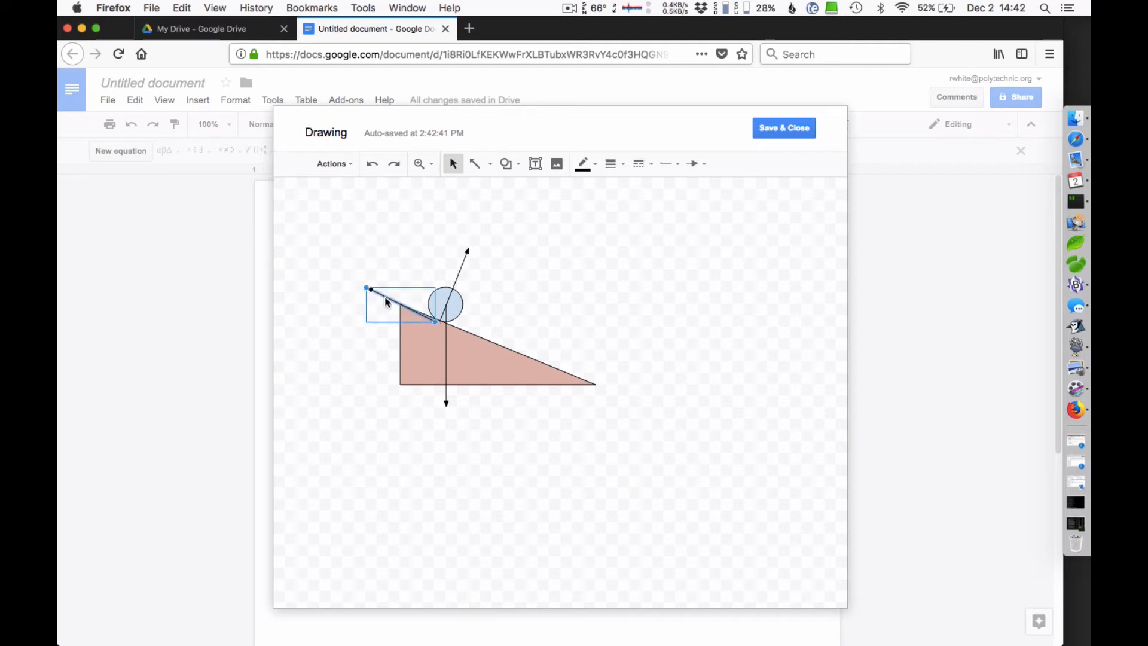
key("shift+Up")
key("shift+Up")
key("shift+Up")
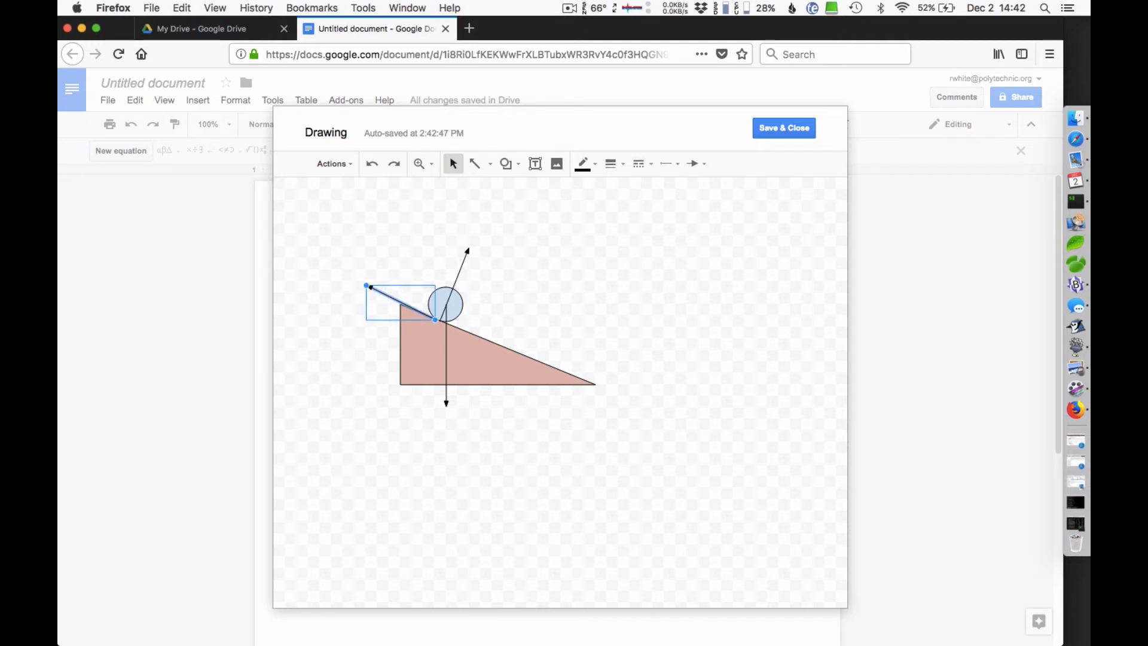
key("shift+Right")
key("shift+Right")
key("shift+Right")
key("shift+Right")
key("shift+Right")
key("shift+Right")
key("shift+Right")
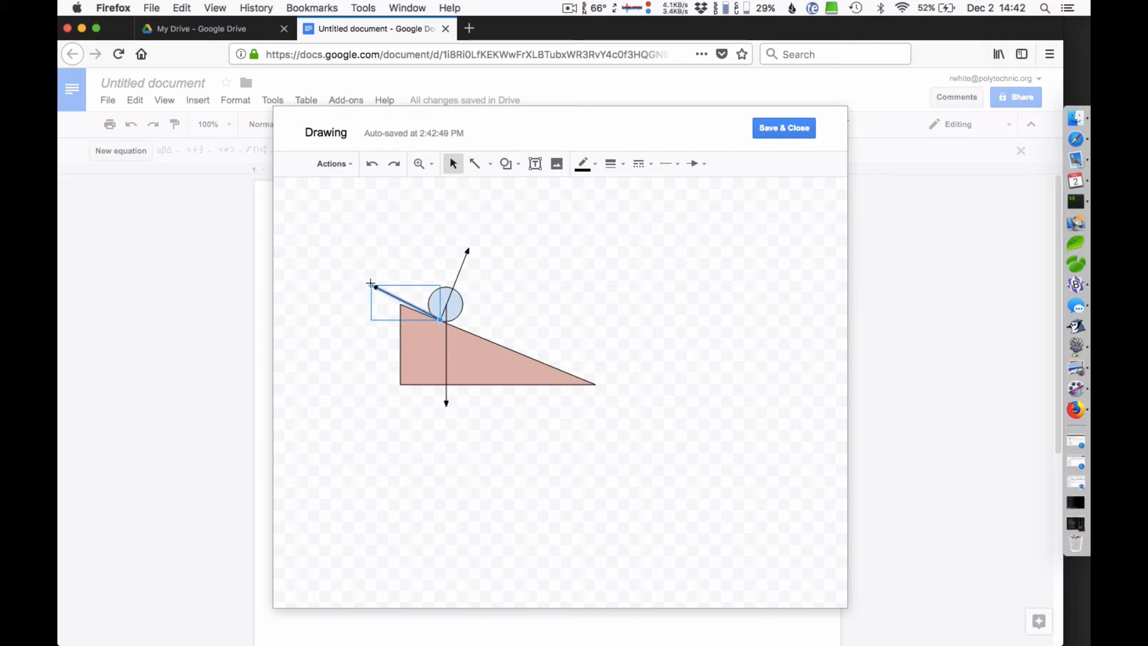
left_click_drag(371, 285, 375, 295)
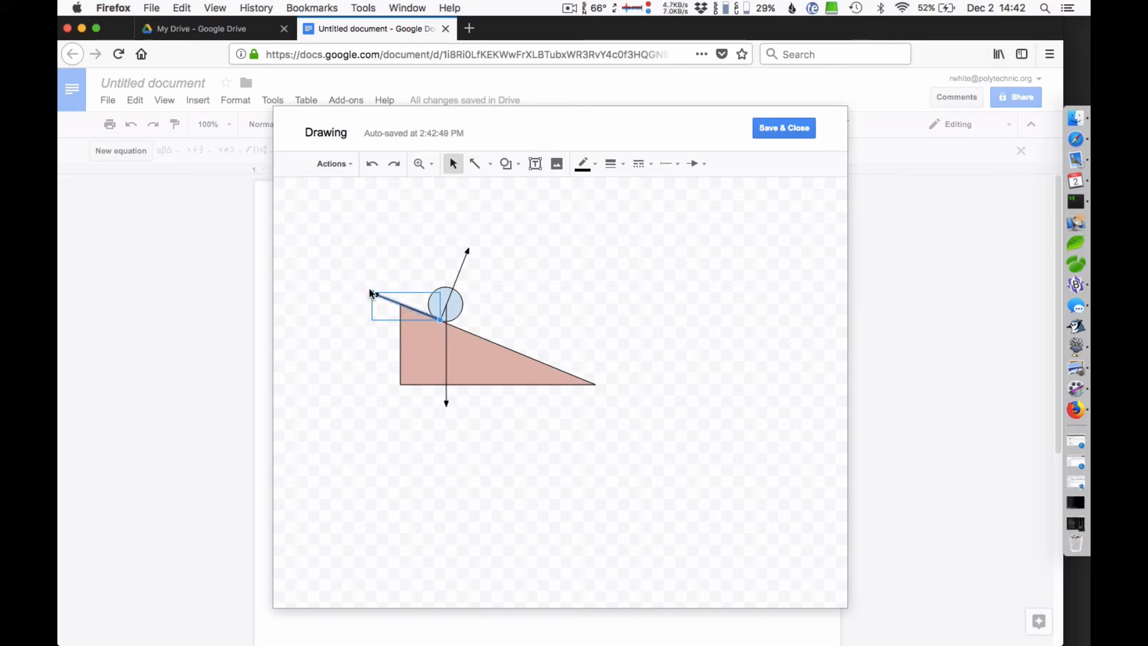
Set the line weight of the up-slope, perpendicular and vertical arrows to 3px each, and leave nothing selected.
left_click(402, 257)
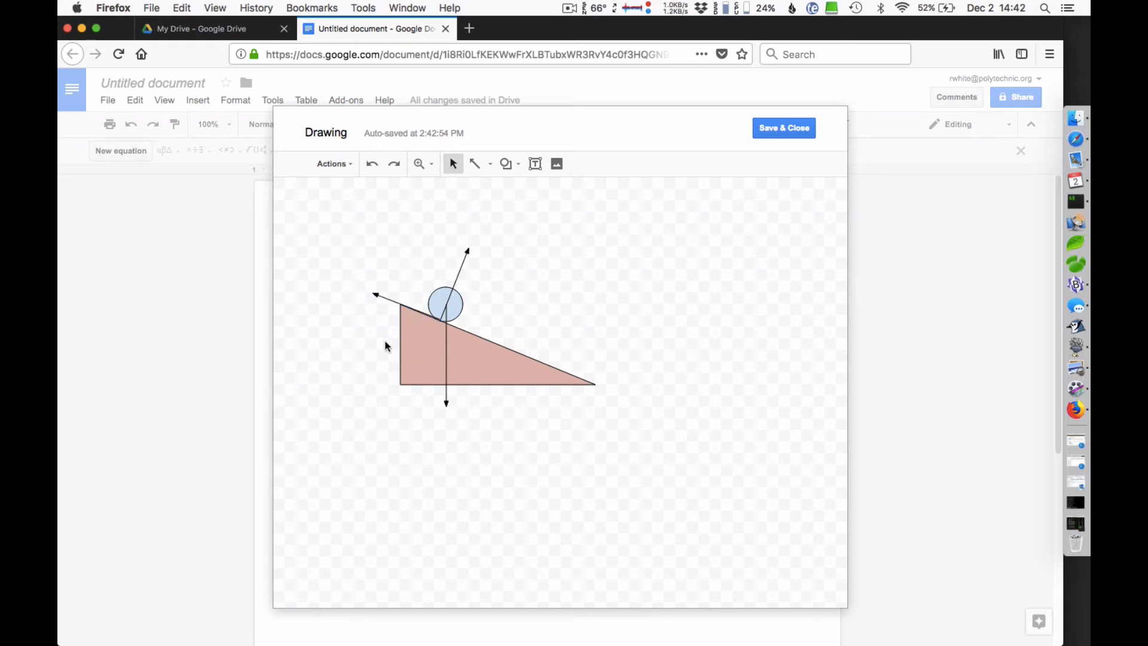
left_click(386, 299)
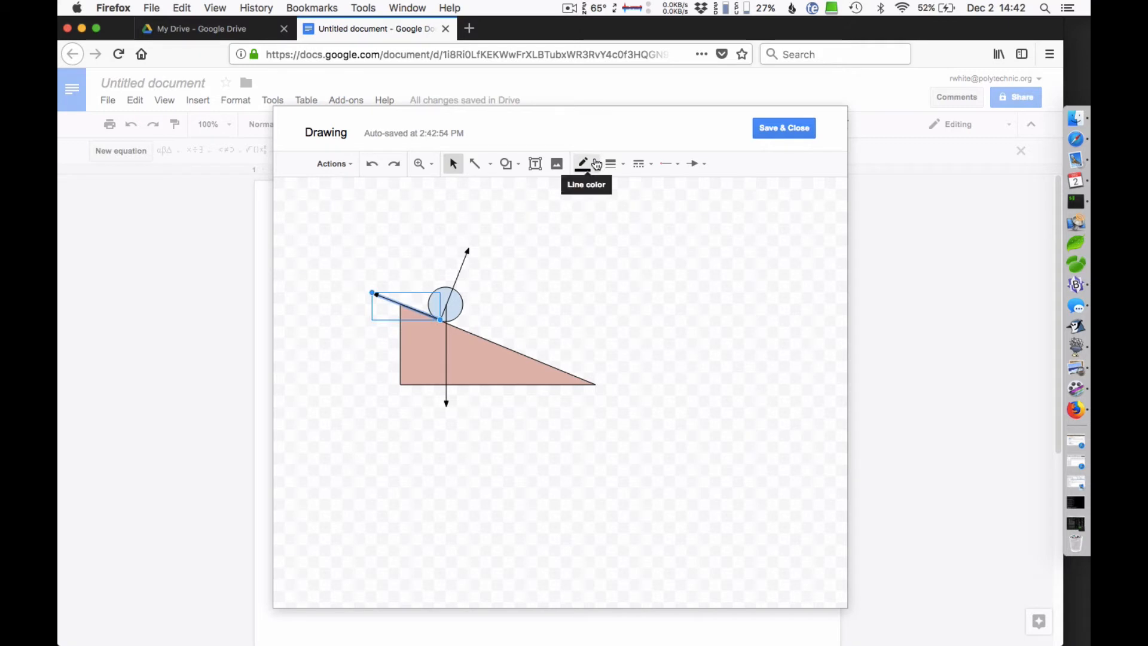
left_click(621, 166)
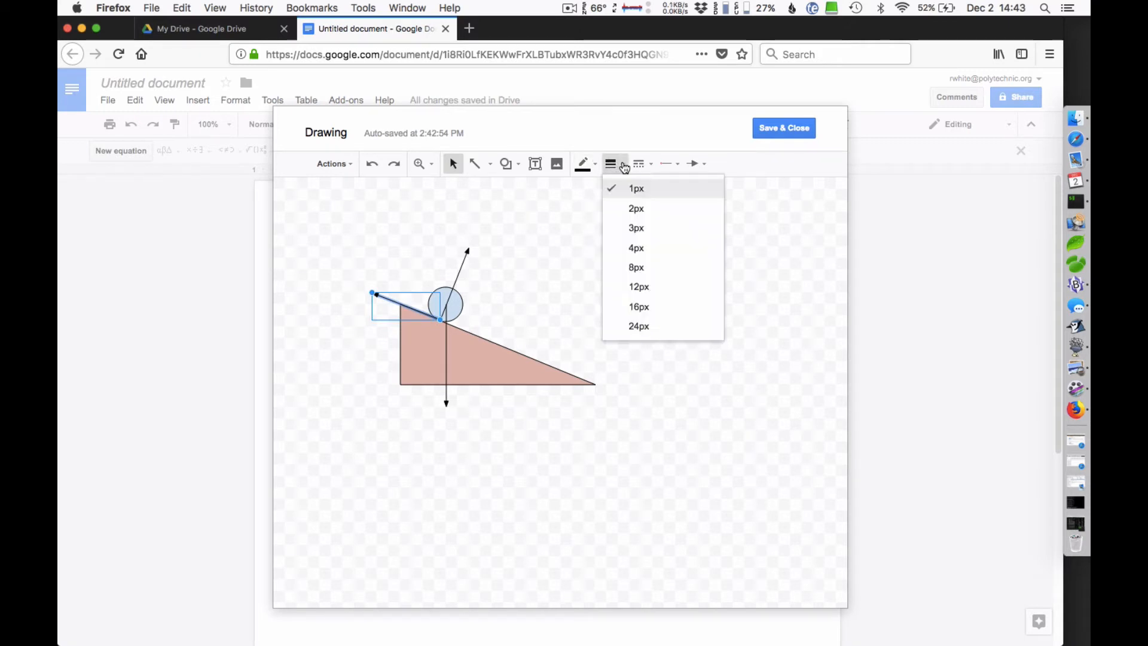
left_click(639, 226)
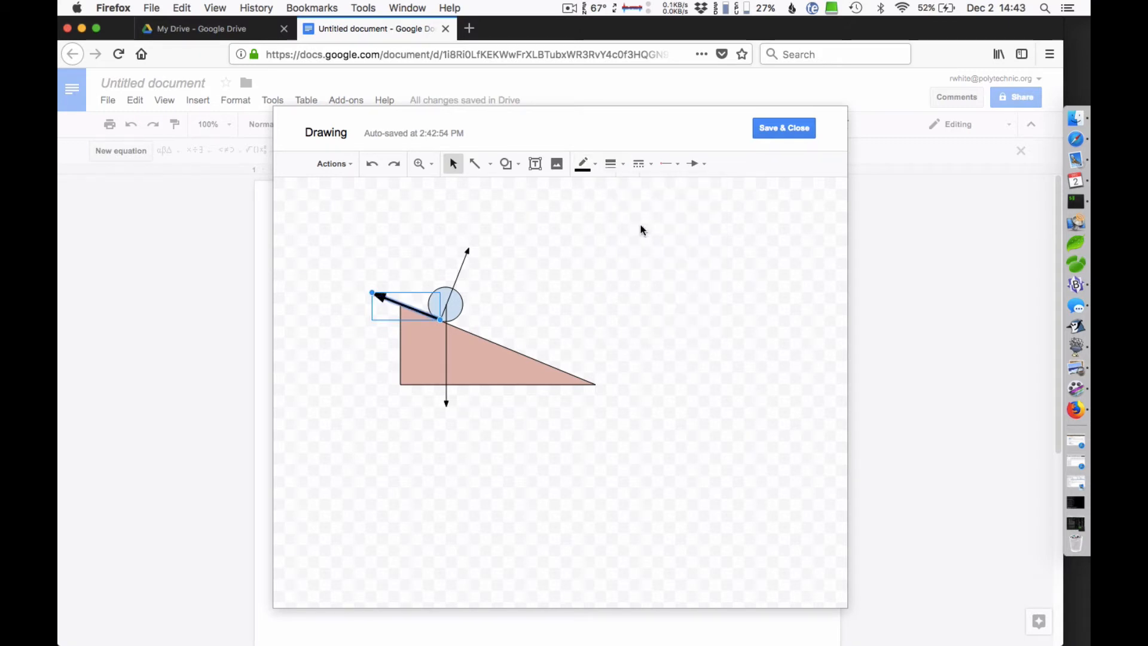
left_click(463, 264)
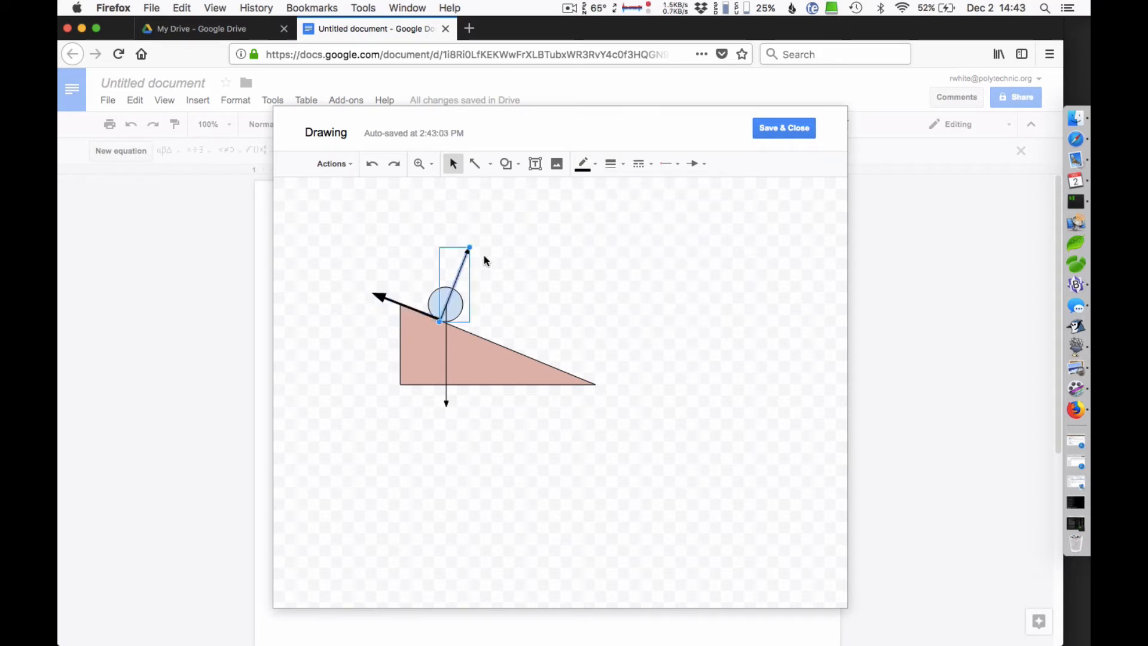
left_click(618, 164)
left_click(628, 228)
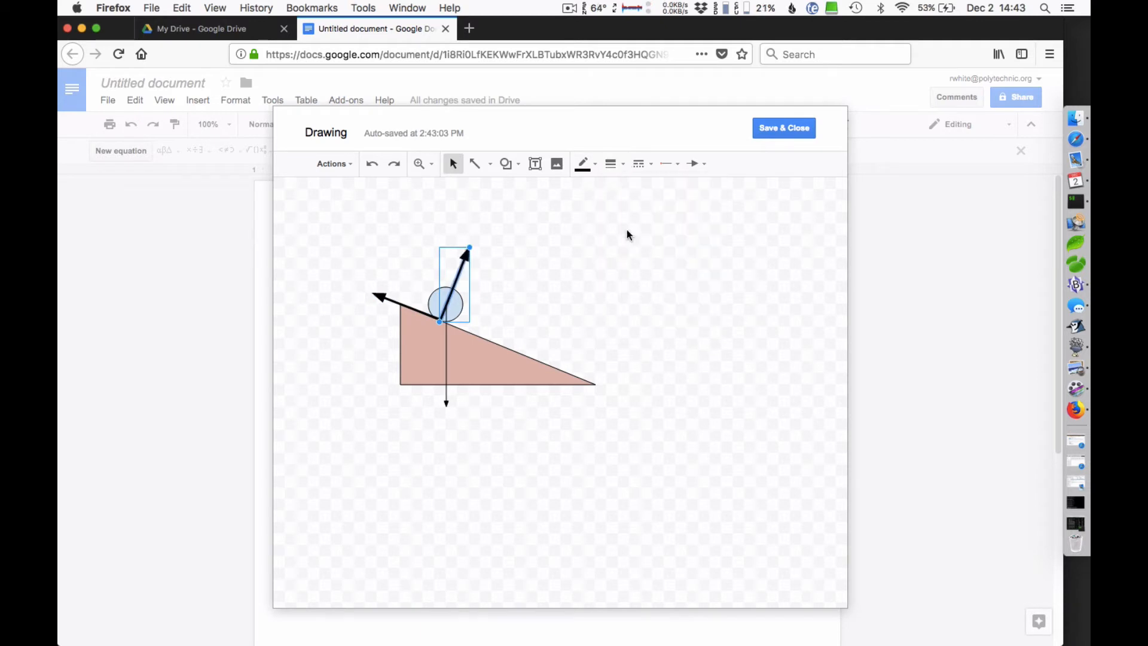
left_click(447, 351)
left_click(612, 163)
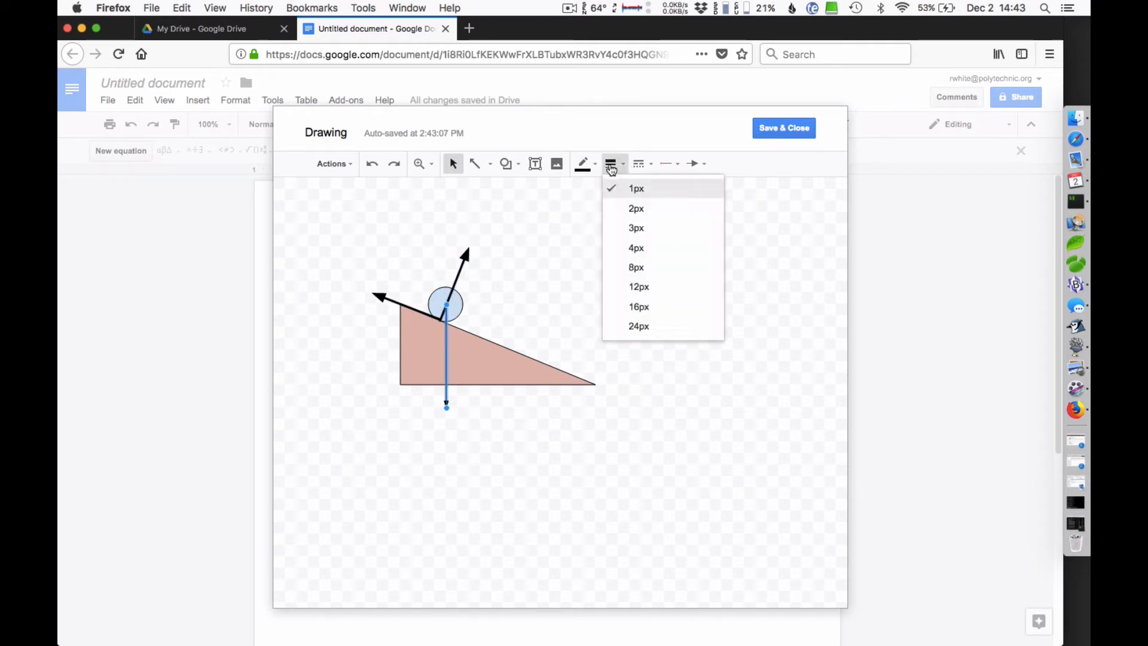
left_click(636, 231)
left_click(608, 315)
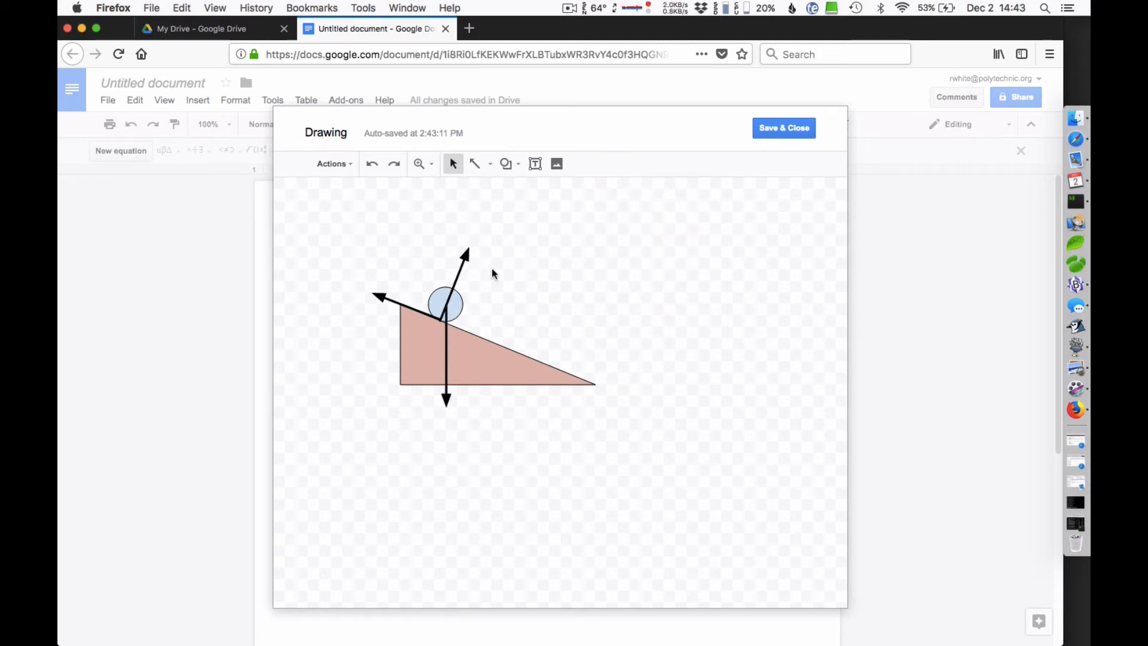
Draw a short arrow from the circle's centre pointing down along the slope, and set its line weight to 3px.
left_click(476, 165)
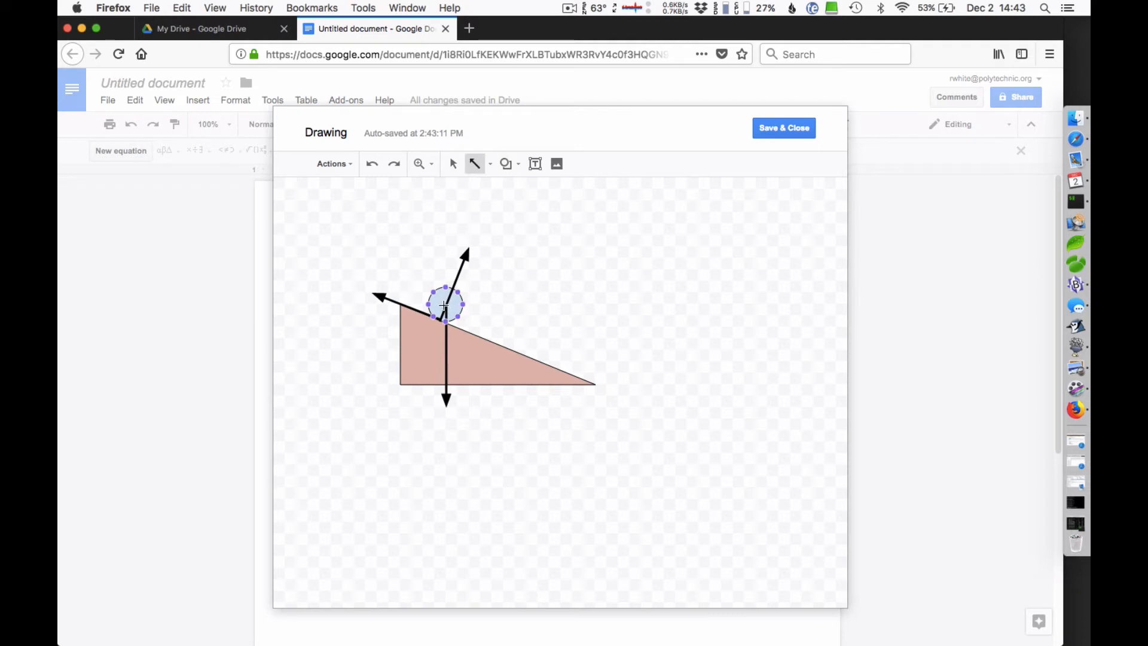
left_click_drag(466, 311, 475, 315)
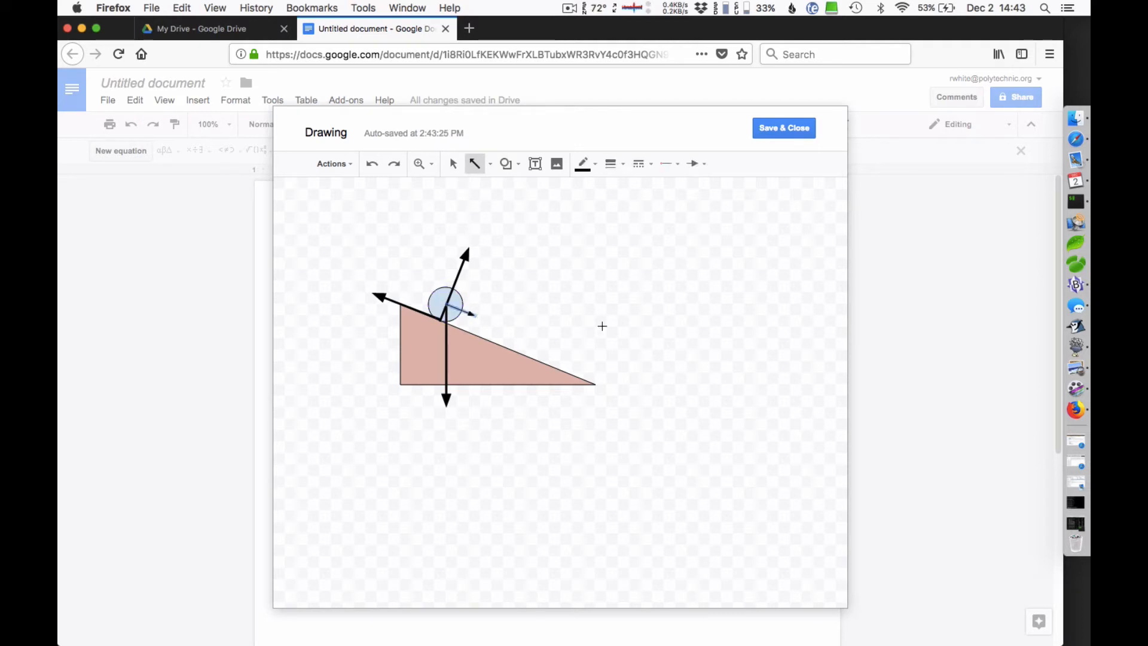
left_click(619, 166)
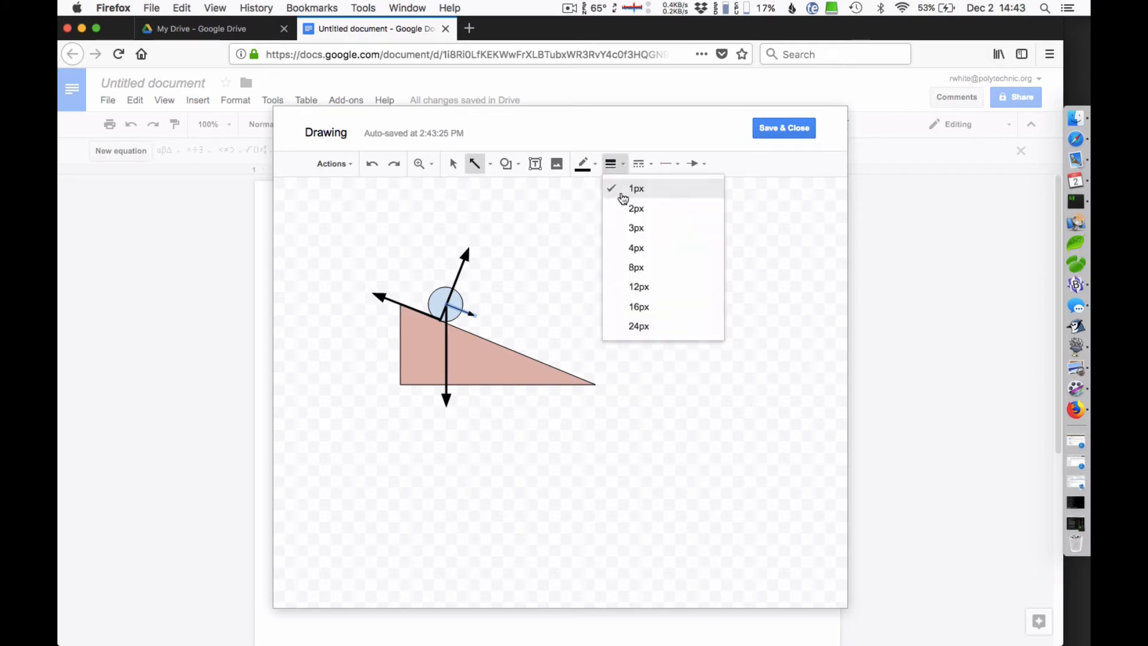
left_click(635, 228)
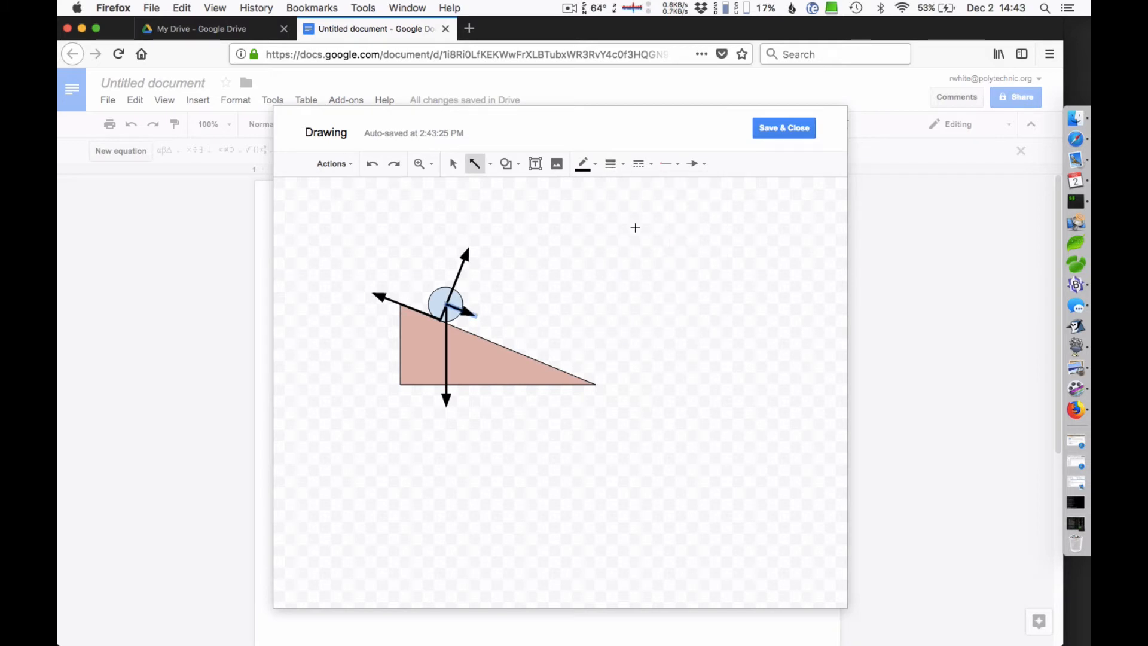
Try a short-dashed and a dotted line style on the short down-slope arrow.
left_click(642, 164)
left_click(673, 229)
left_click(640, 164)
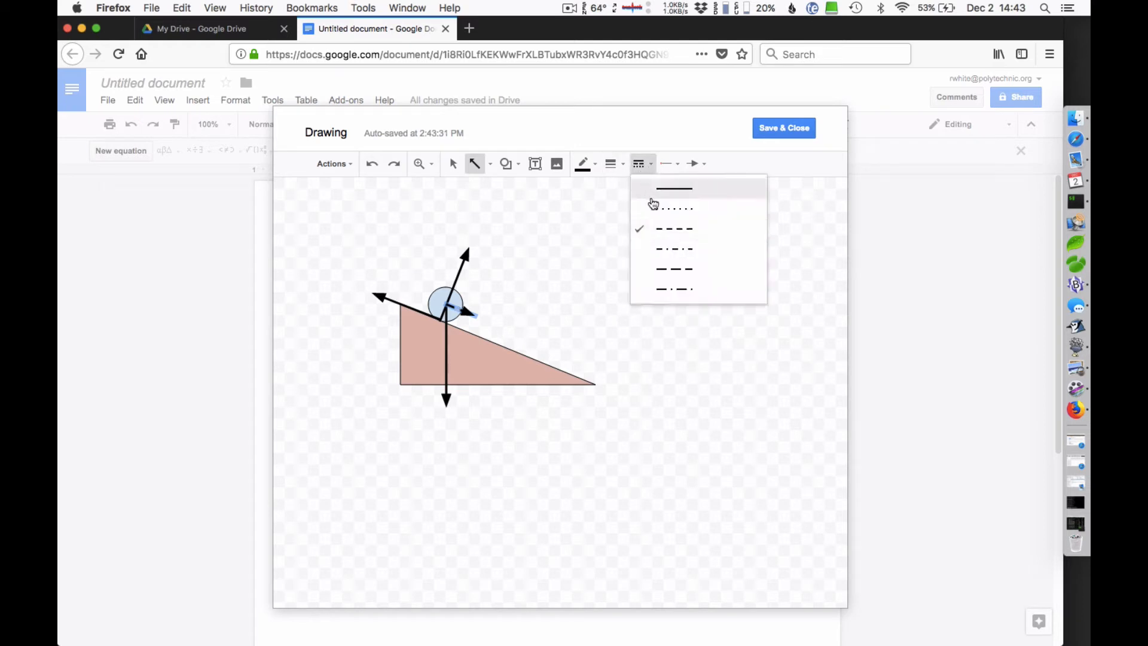
left_click(658, 209)
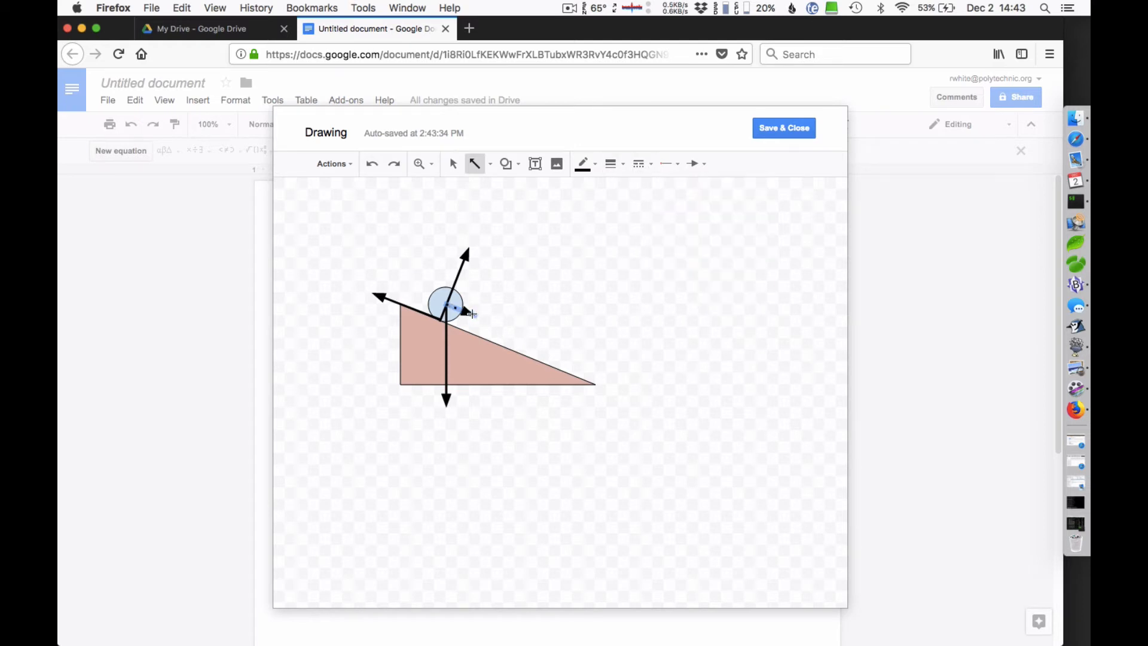
Extend the short arrow's tip farther down the slope, set its line style to short dashes, and deselect it.
left_click(453, 163)
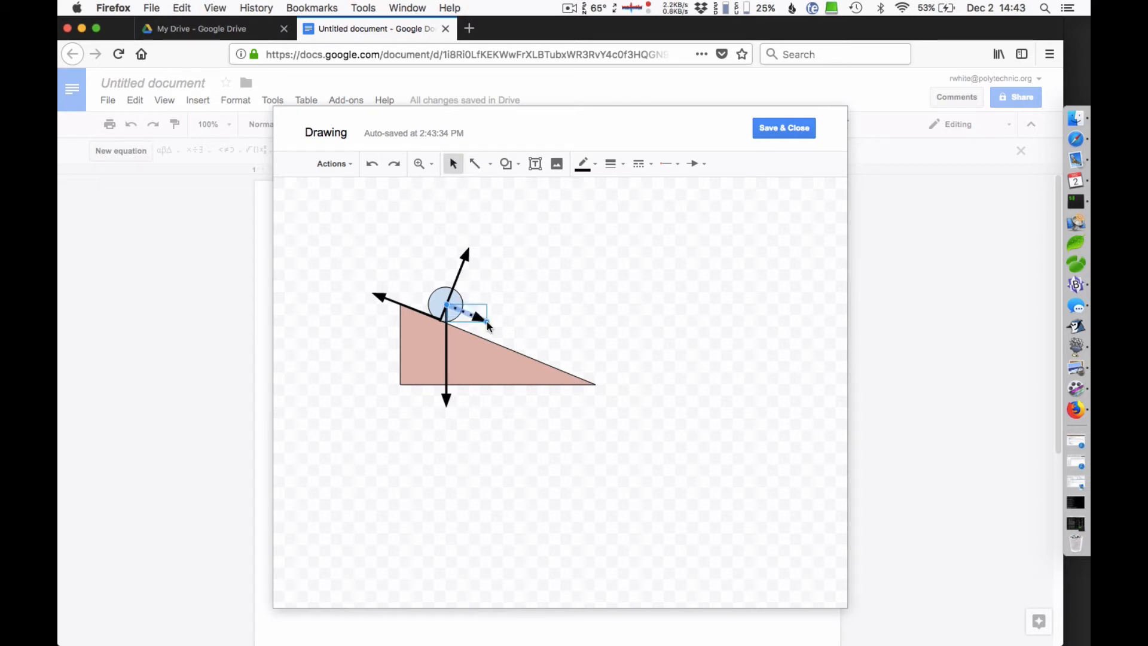
left_click(613, 171)
left_click(631, 174)
left_click(638, 168)
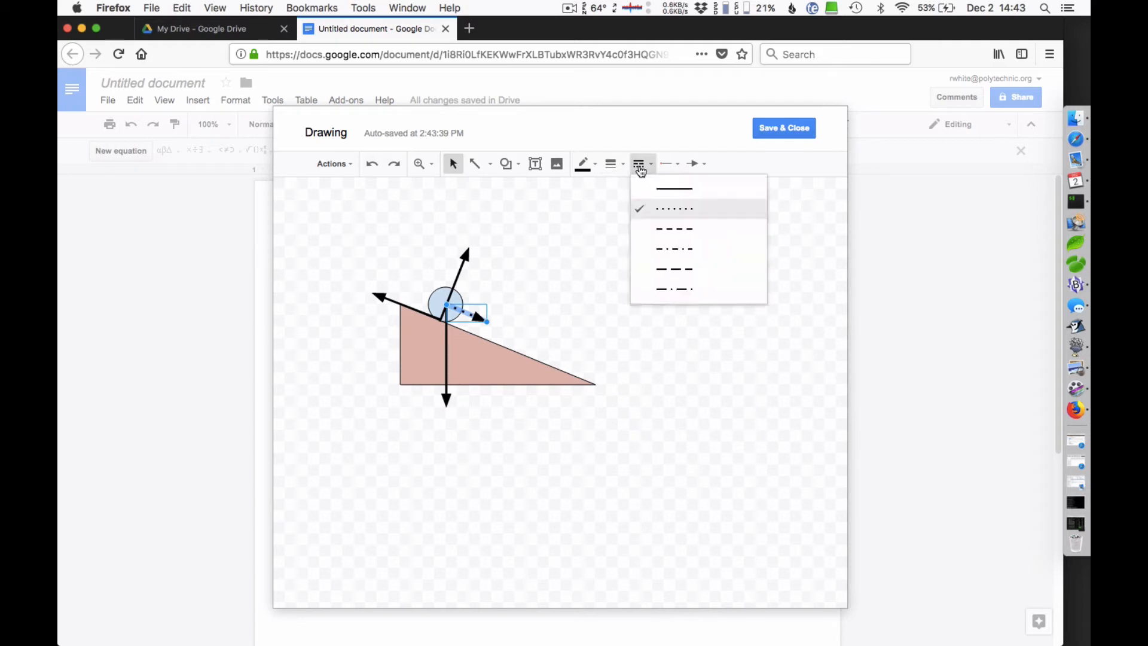
left_click(670, 234)
left_click(581, 280)
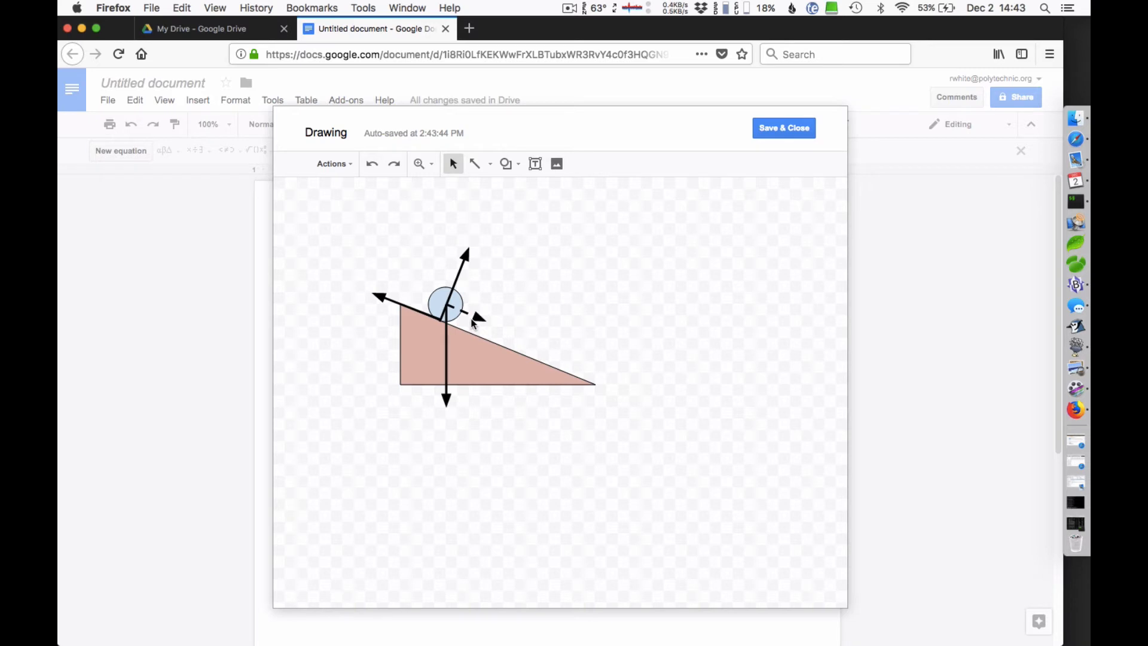
Duplicate the perpendicular arrow and place the copy reversed, running from the dashed arrow's tip to the vertical arrow's tip.
left_click(456, 279)
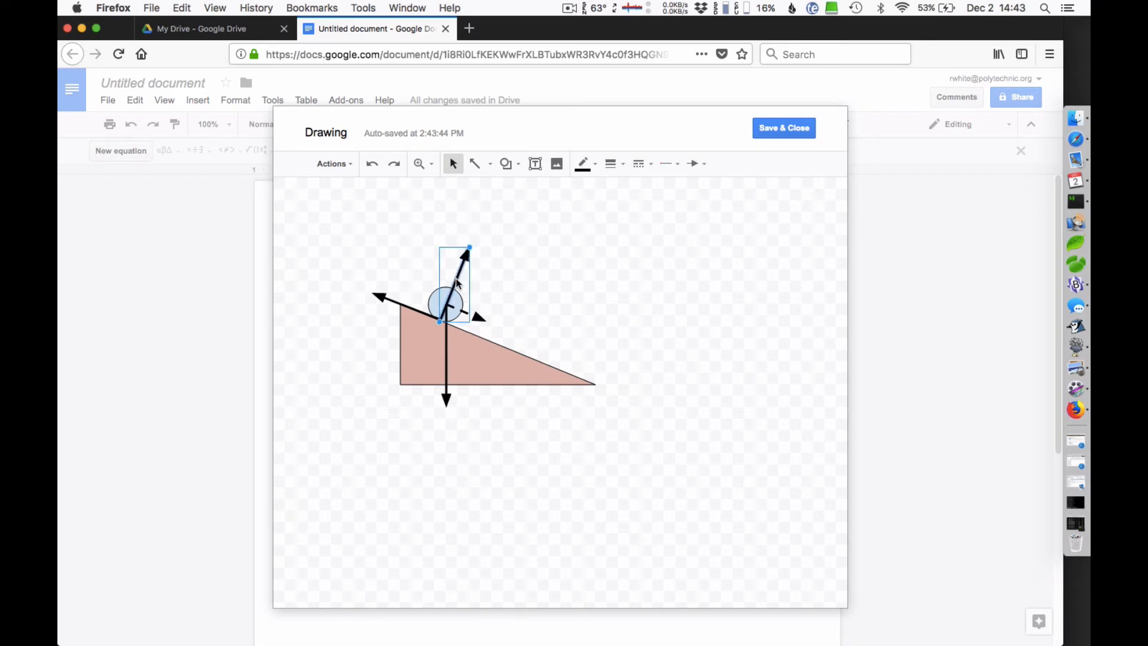
left_click_drag(457, 283, 560, 293)
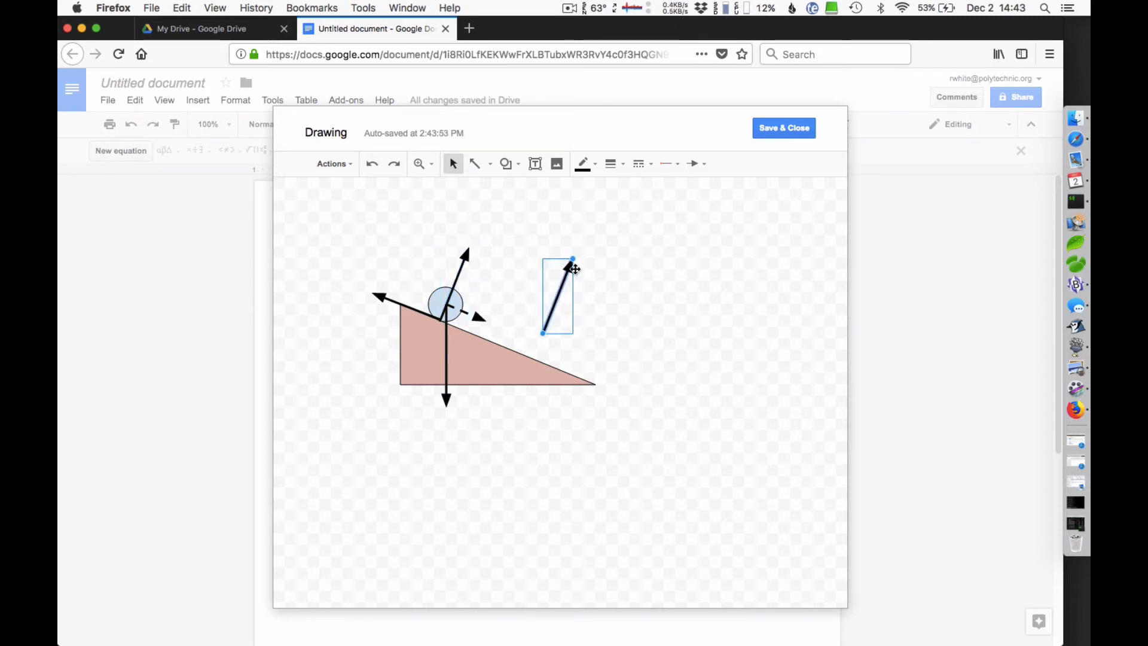
left_click_drag(573, 258, 509, 419)
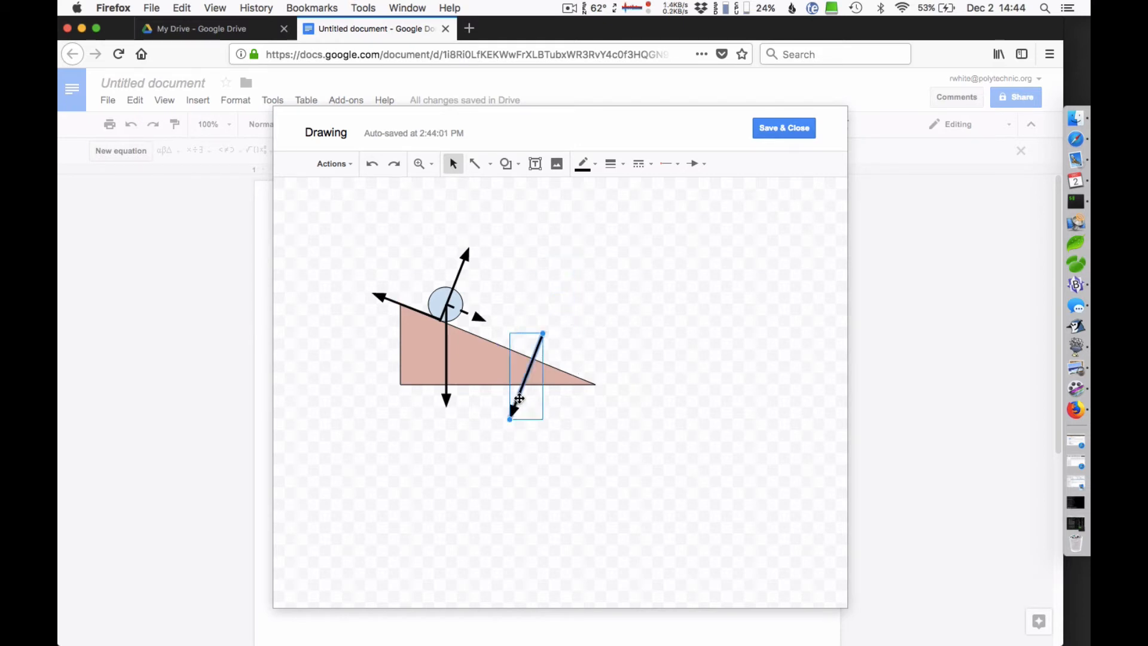
left_click_drag(469, 384, 464, 414)
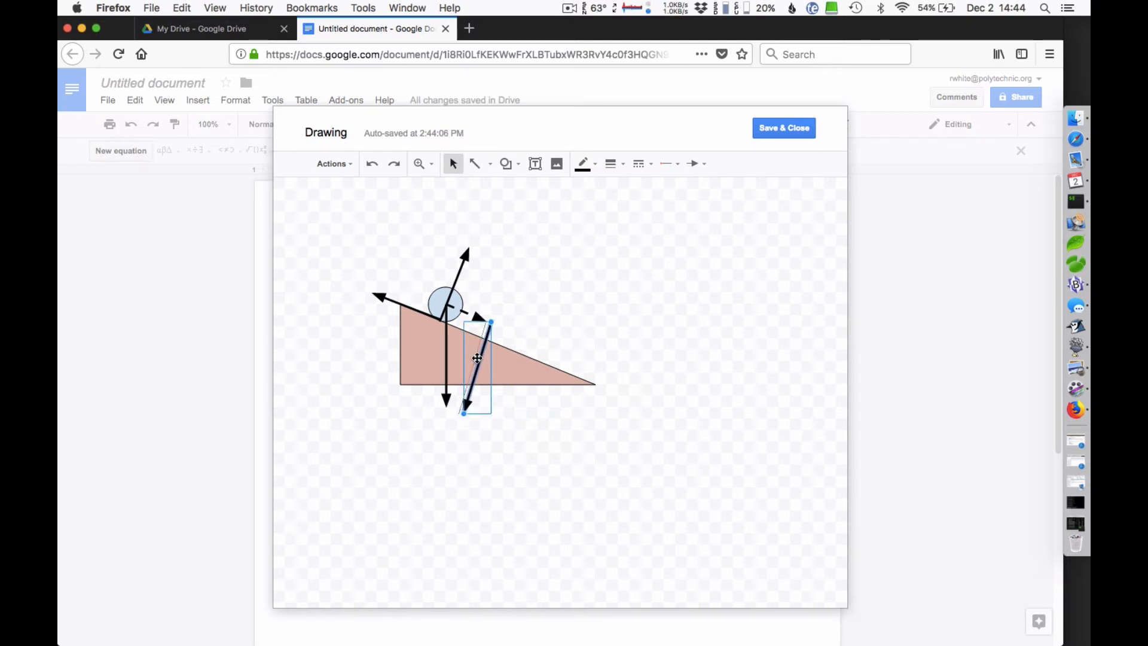
left_click_drag(477, 357, 473, 357)
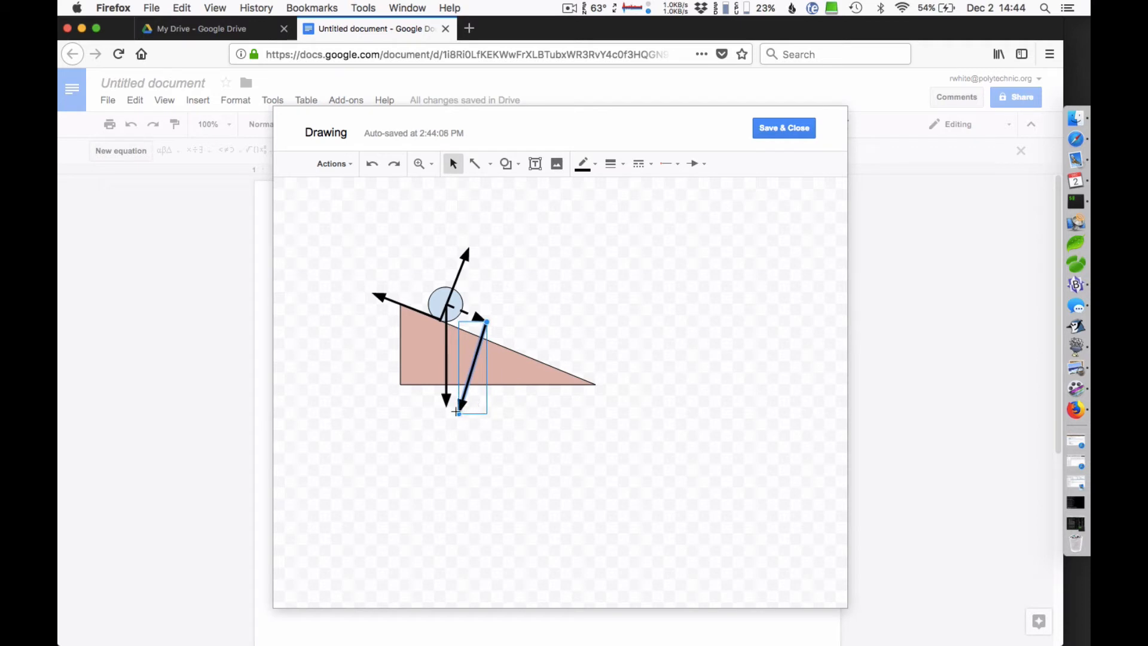
left_click_drag(457, 412, 446, 407)
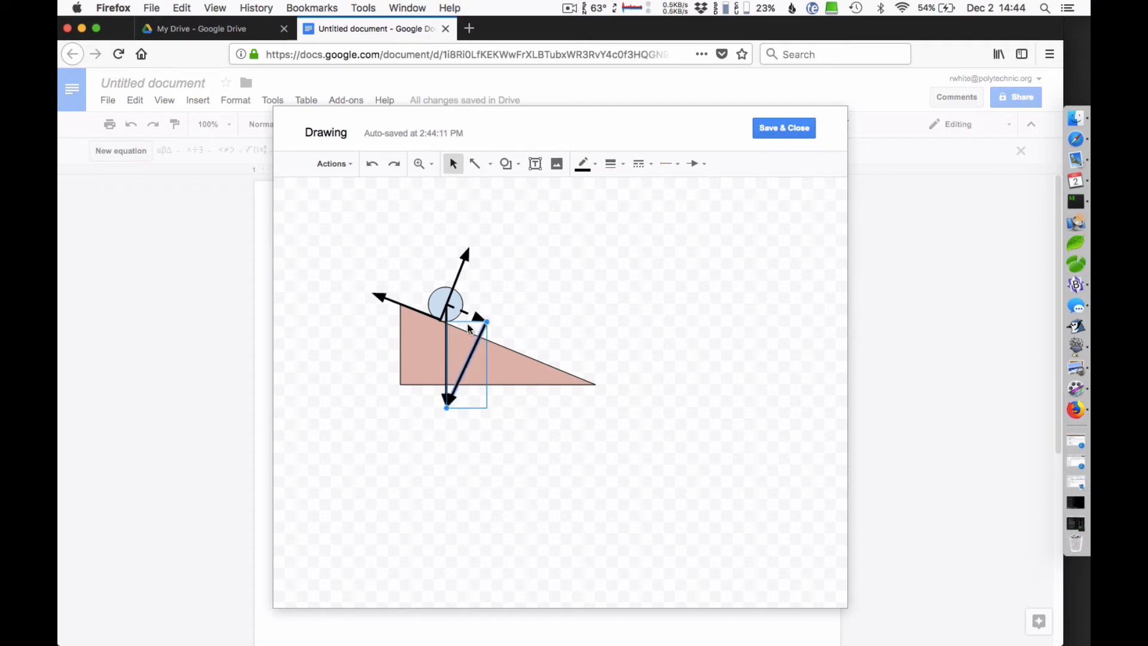
Adjust the dashed arrow's tip and the copied arrow's tail so they meet slightly higher and closer to the circle.
left_click(485, 319)
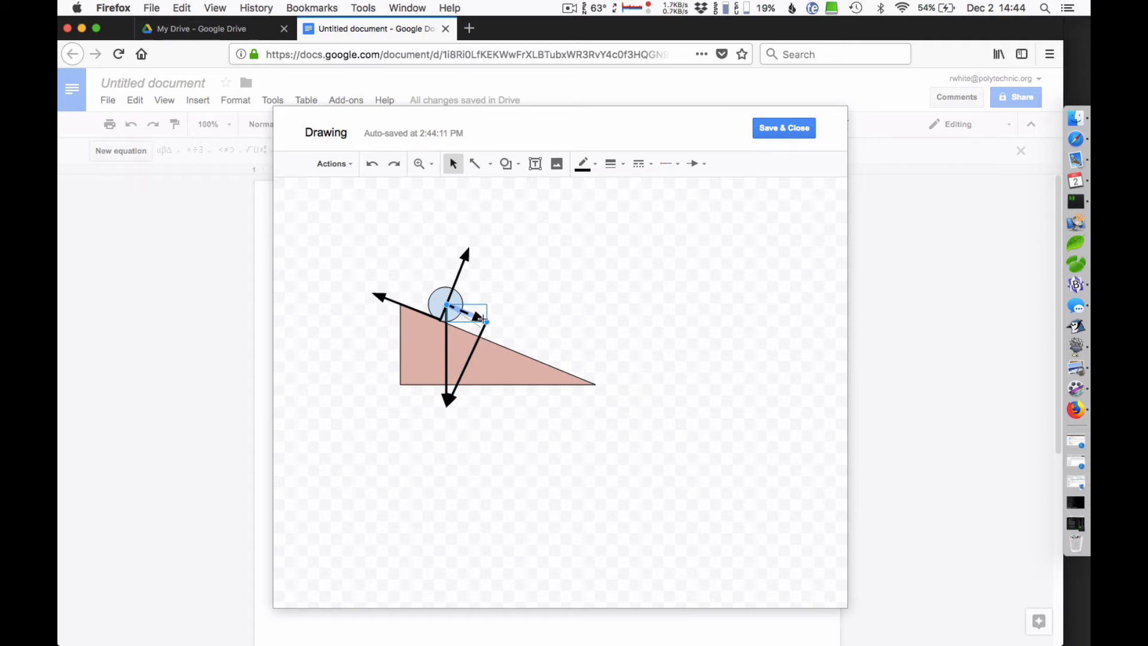
left_click(485, 323)
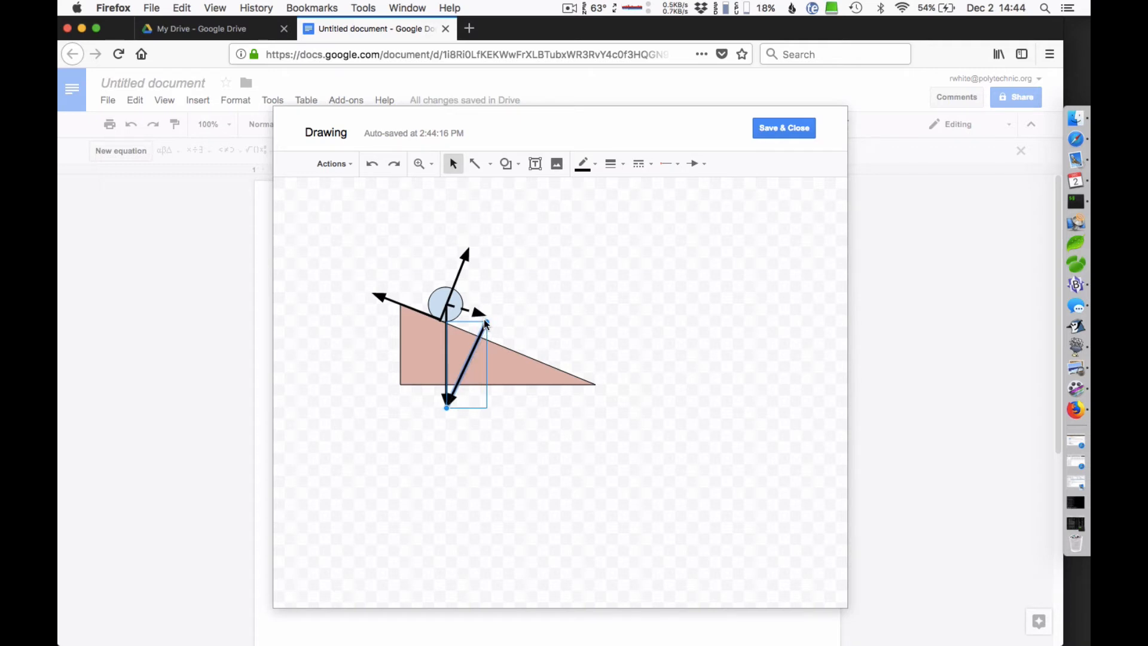
left_click_drag(487, 321, 482, 315)
left_click(504, 303)
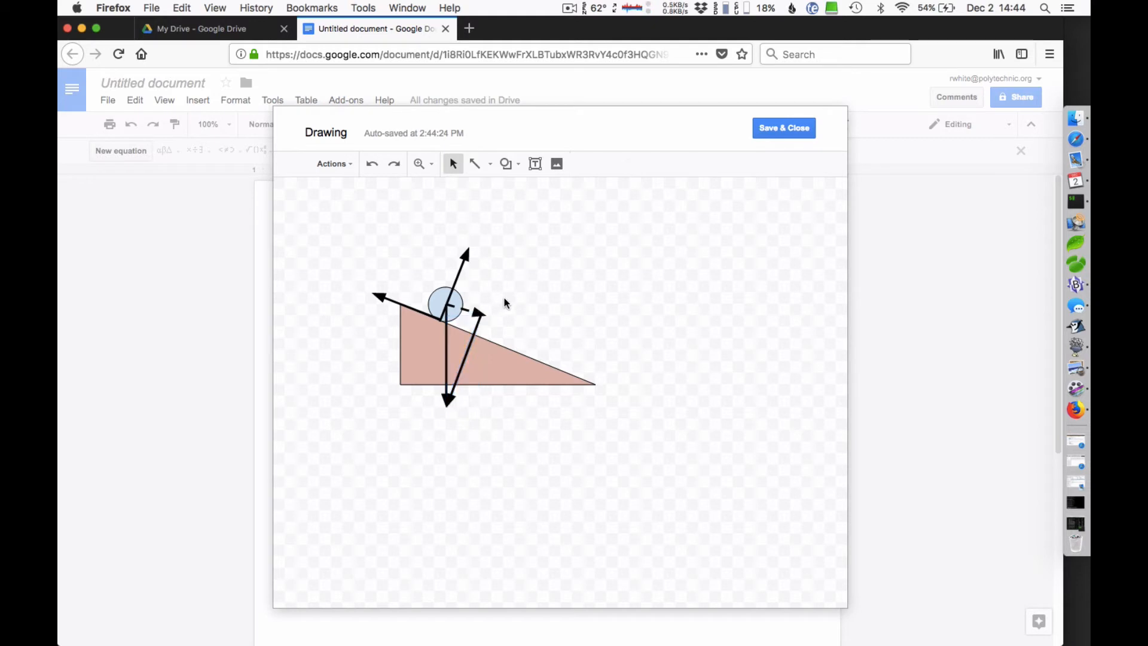
left_click(473, 311)
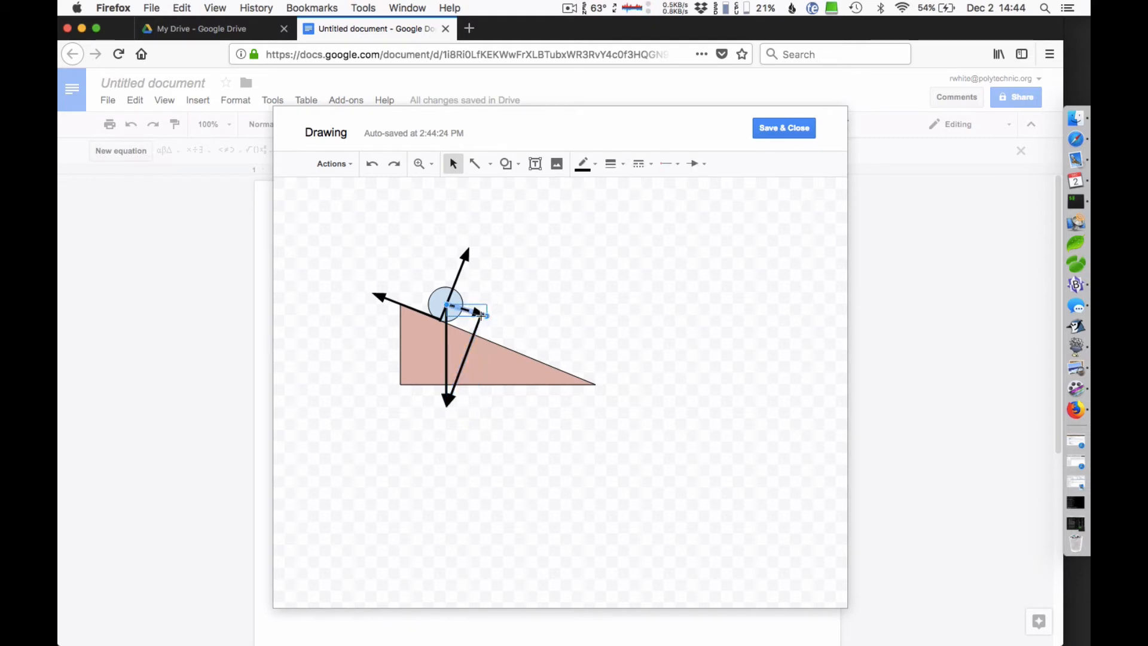
Set the copied arrow's line style to short dashes to match the down-slope arrow, and deselect it.
left_click(464, 367)
left_click(640, 164)
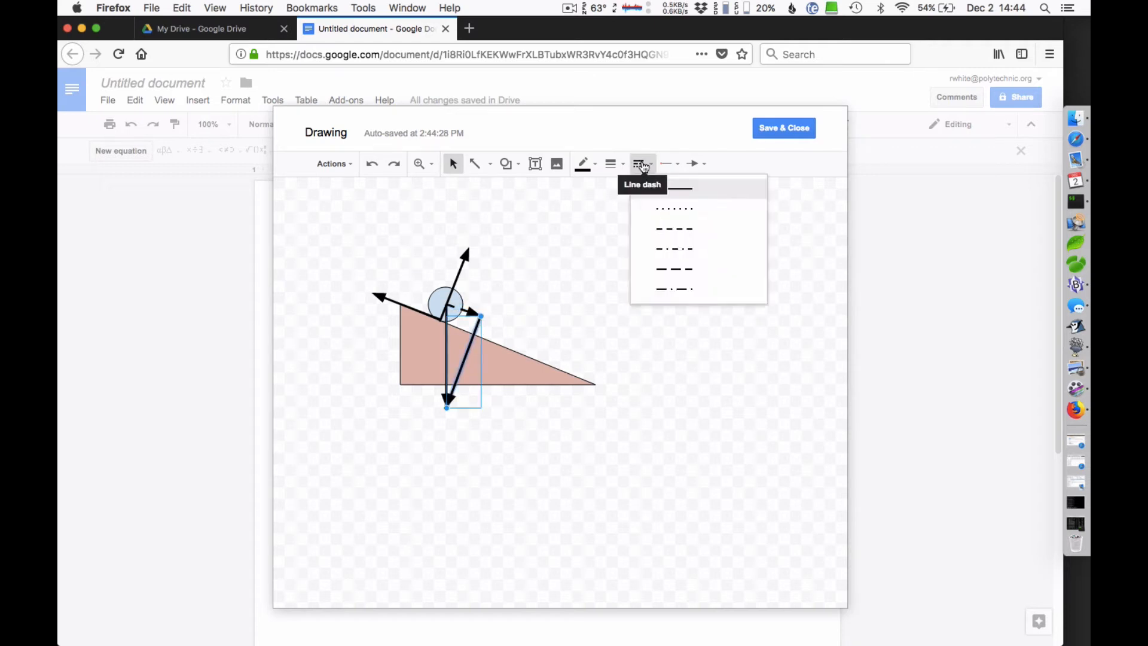
left_click(675, 231)
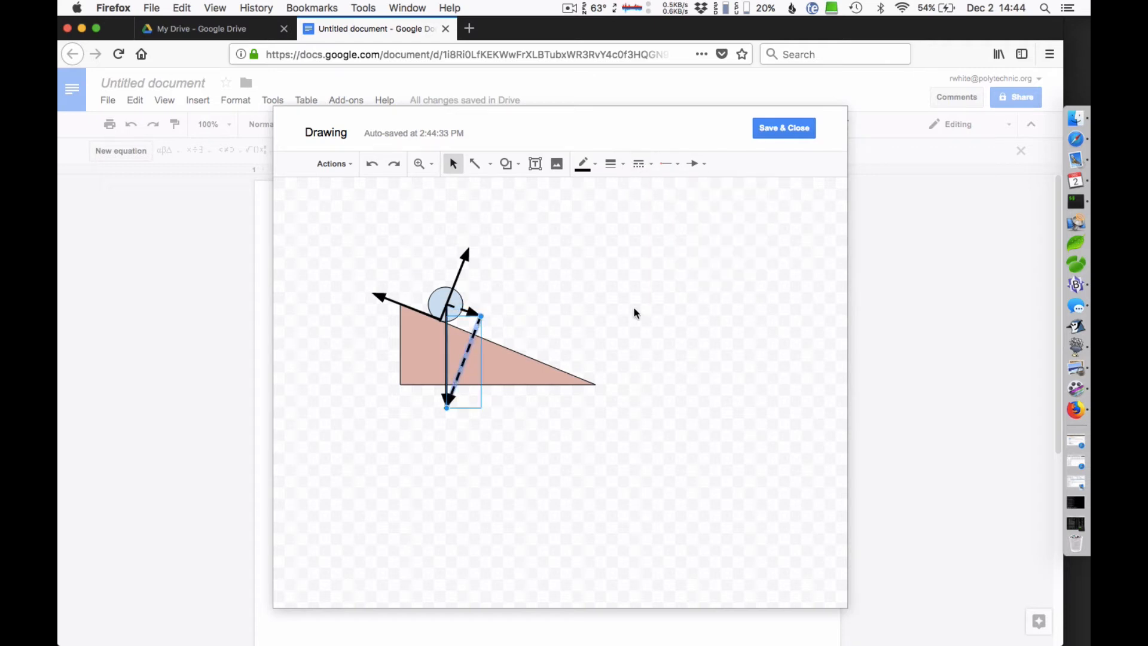
left_click(605, 278)
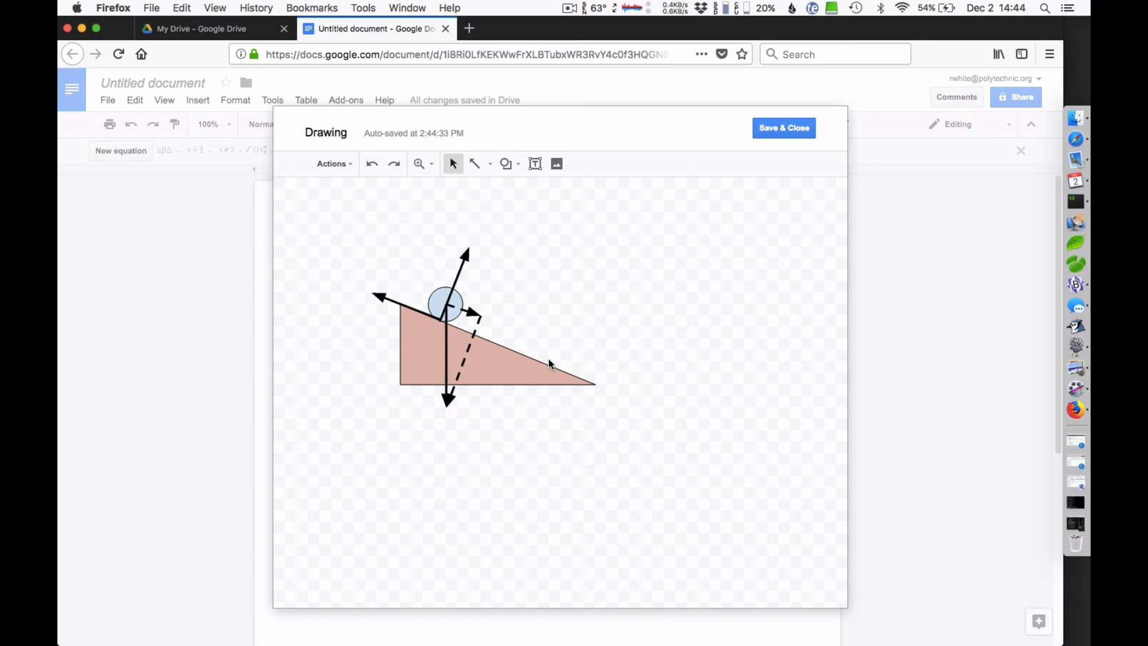
Add a text box in the empty area above the ramp containing the label "F(Normal)".
left_click(536, 166)
left_click(533, 216)
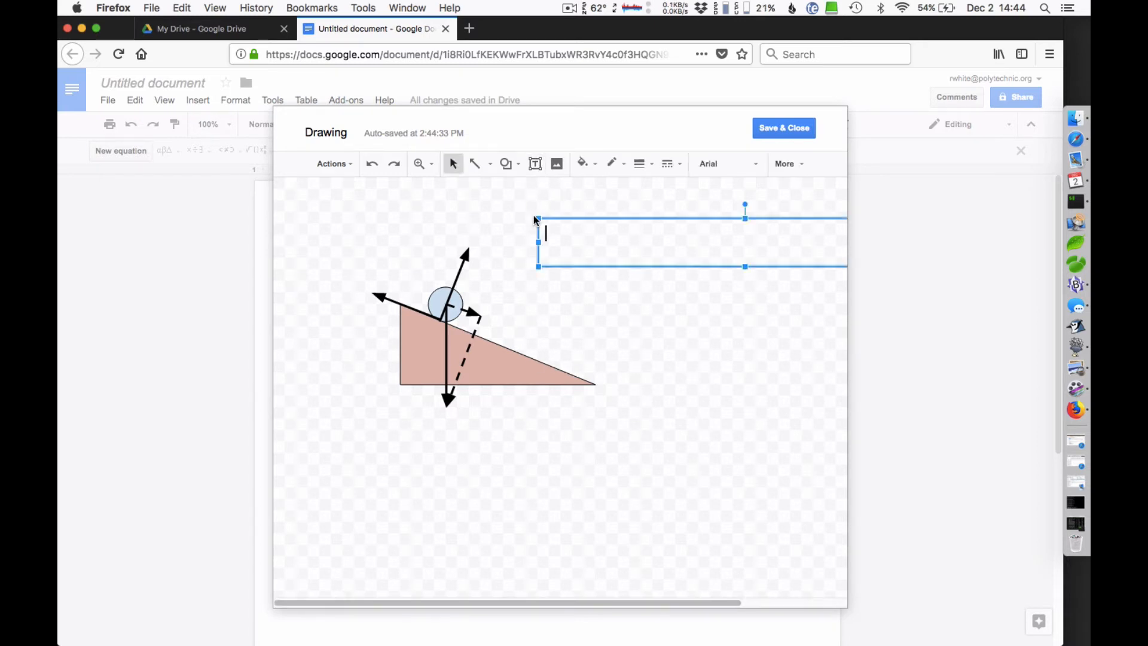
left_click(533, 216)
left_click(564, 236)
type("F")
type("Norm")
key("BackSpace")
key("BackSpace")
key("BackSpace")
key("BackSpace")
type("(Normal)")
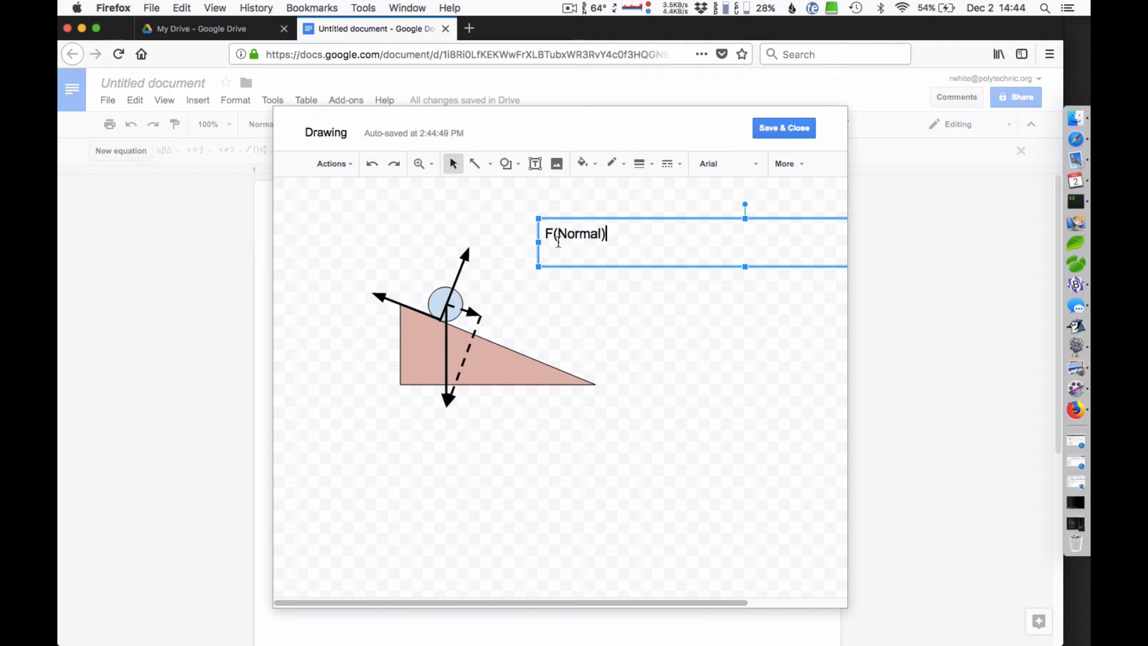
Shrink the F(Normal) text box to fit its text and place it beside the perpendicular arrow's tip.
left_click_drag(725, 216, 625, 206)
left_click_drag(758, 227, 437, 262)
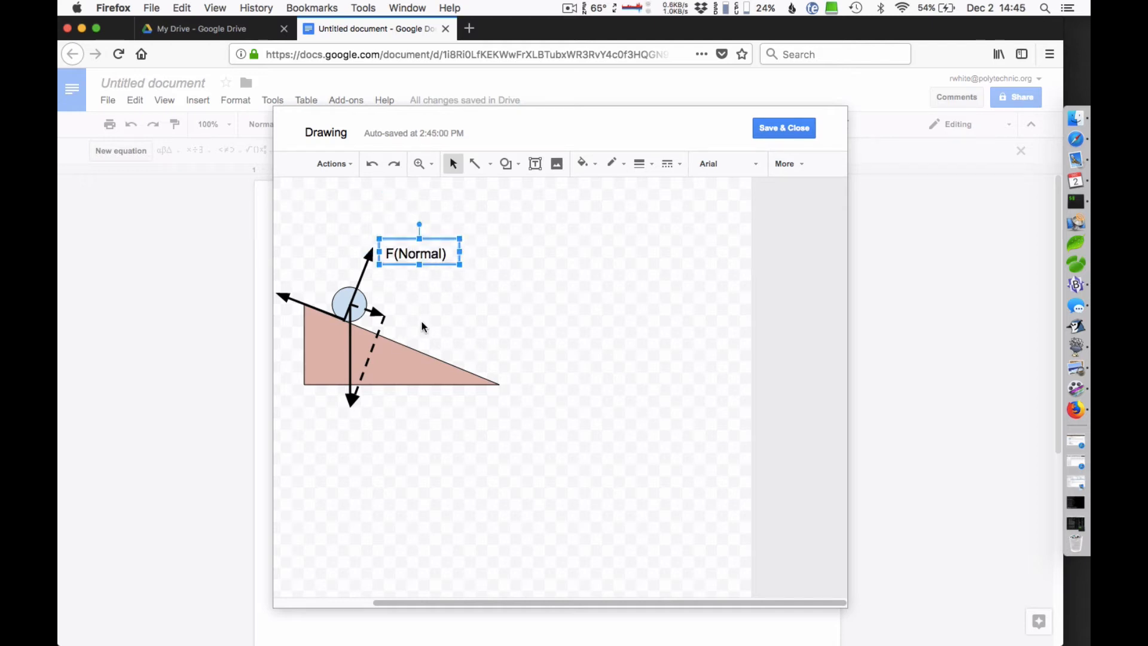
scroll(499, 346, "left", 4)
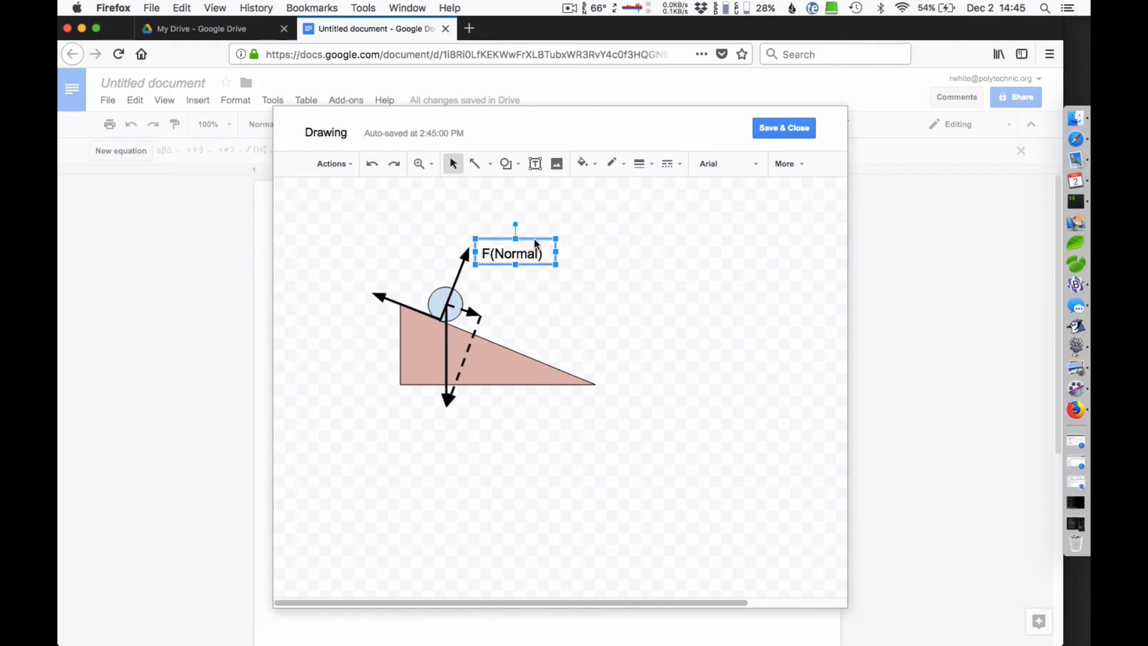
Duplicate the F(Normal) label, place the copy beside the downward arrow's tip, and change its text to "F(gravity)".
key("super+c")
key("super+v")
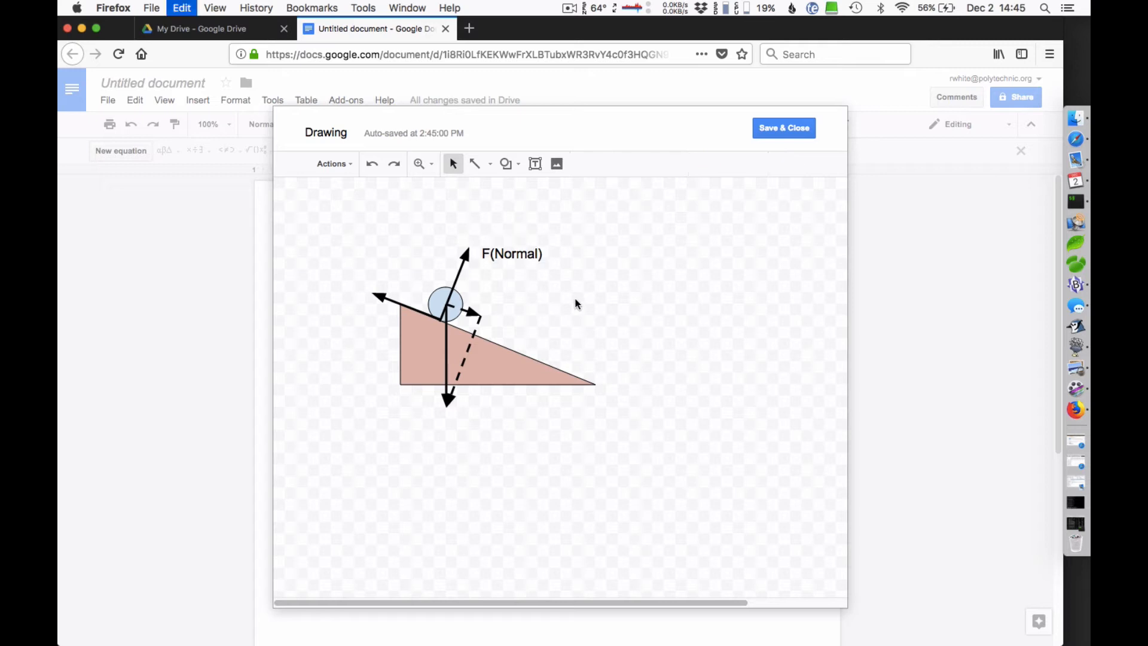
left_click_drag(546, 275, 411, 421)
double_click(389, 411)
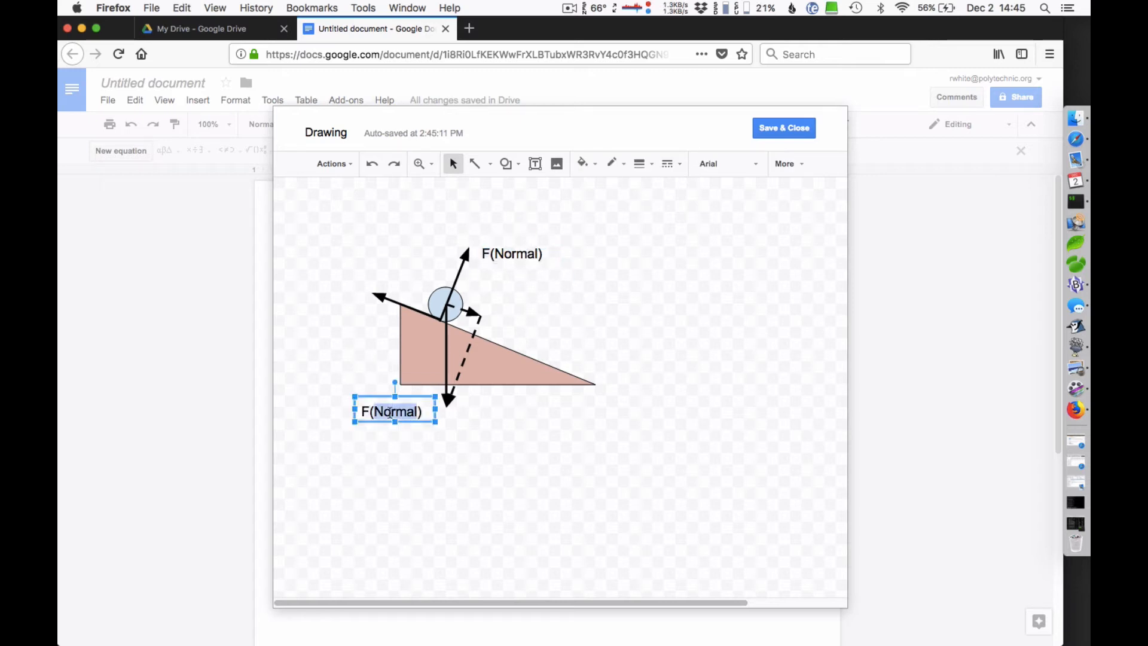
type("gravity")
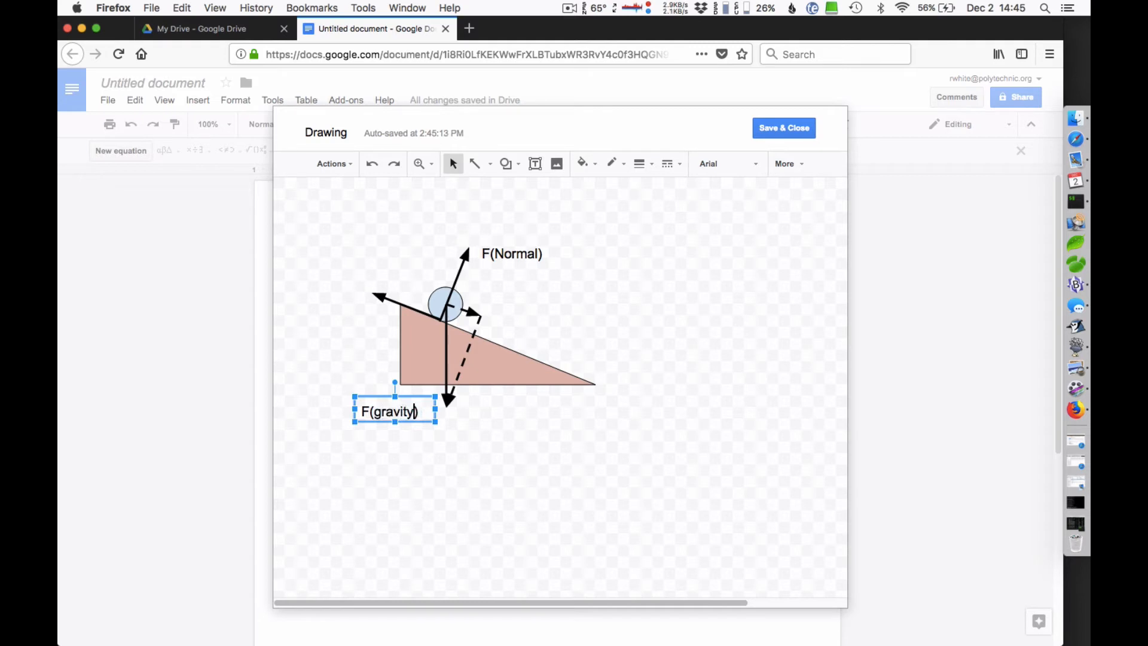
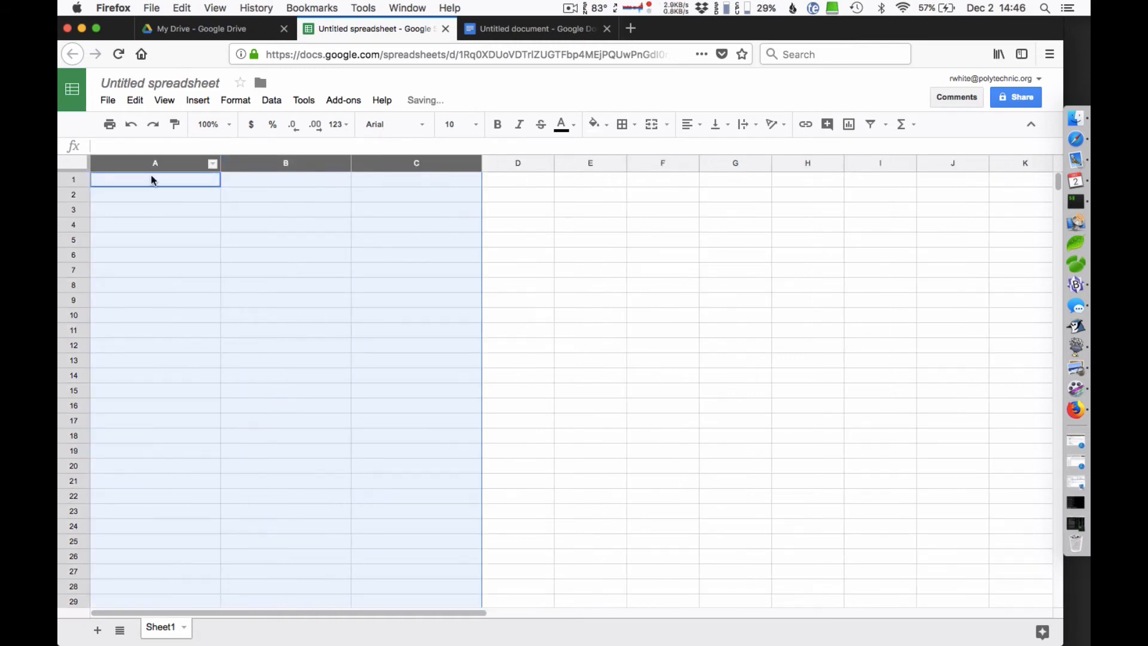
left_click(150, 178)
type("time")
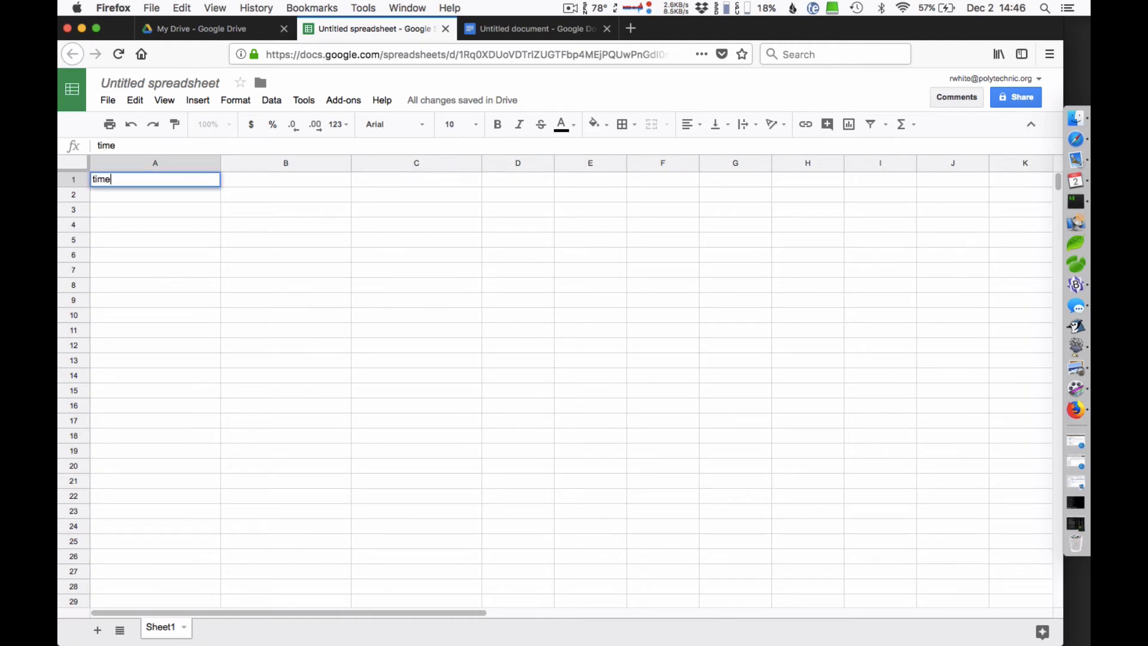
type("(")
key("BackSpace")
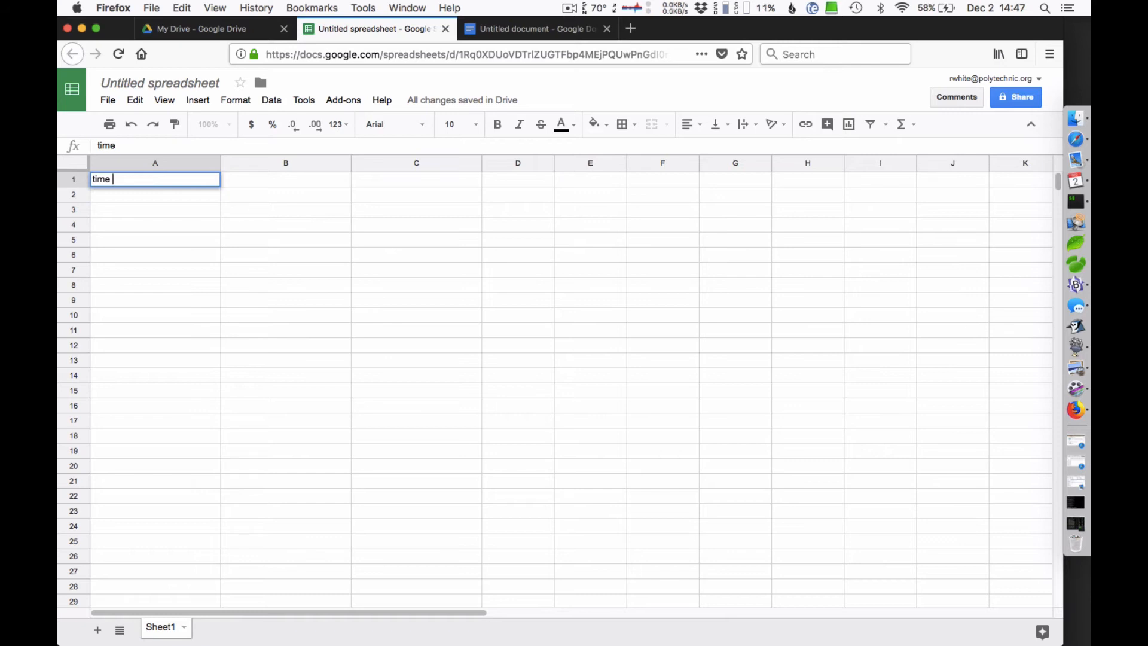
Enter the column heading "x (meters)" in cell A1 and move it to cell B1.
left_click_drag(120, 179, 59, 164)
type("x (meters)")
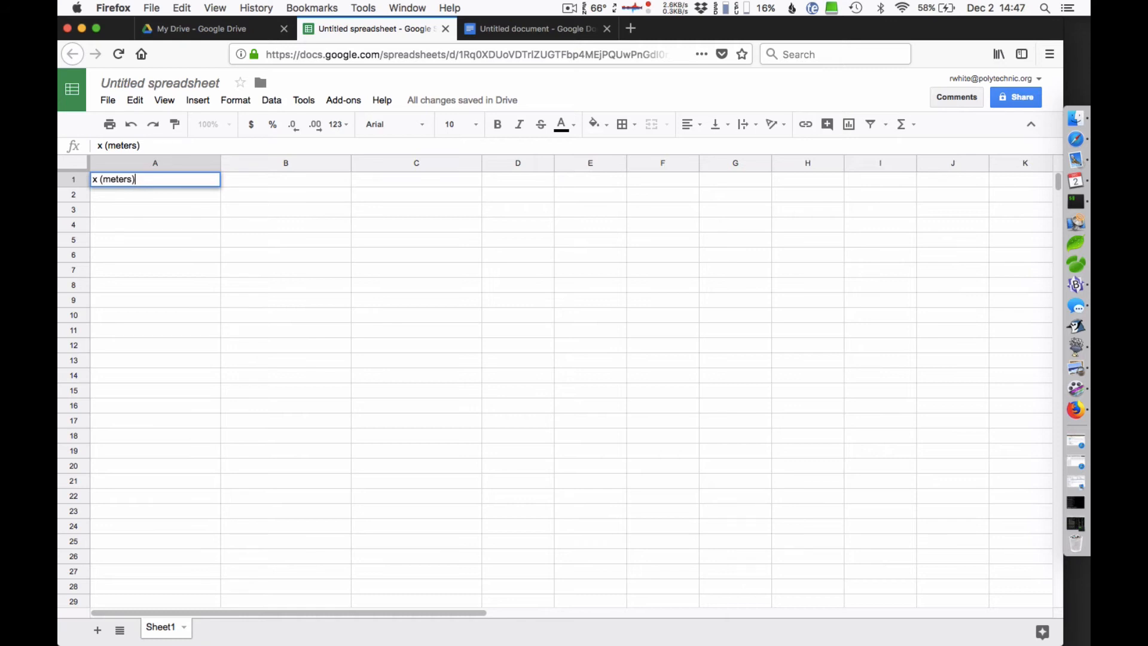
key("Return")
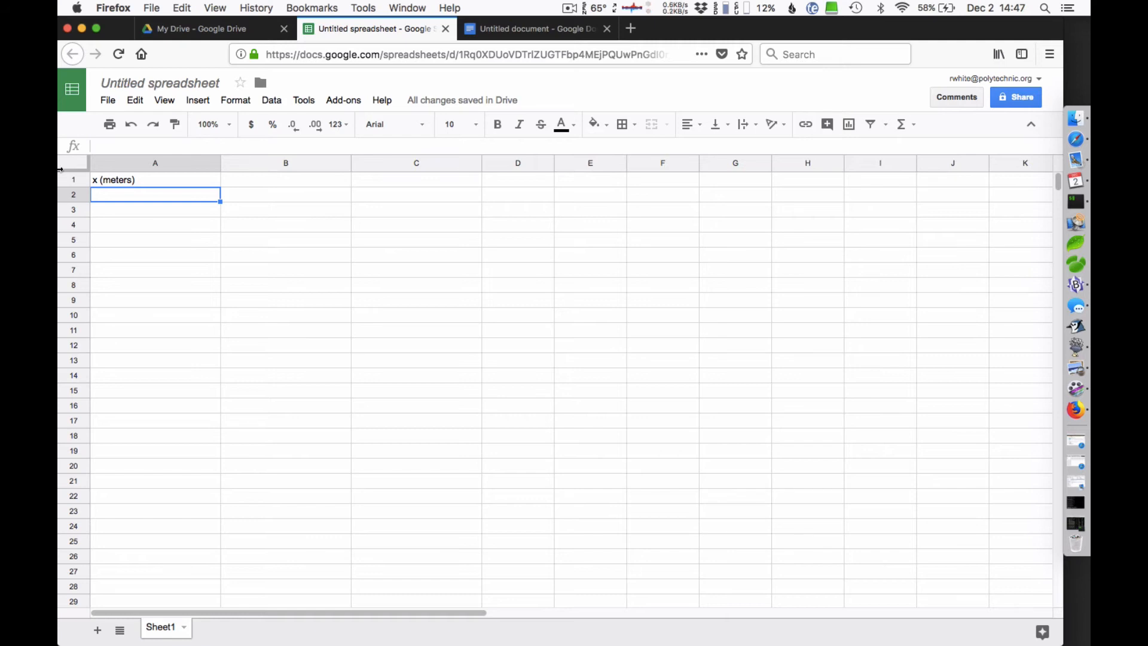
left_click(143, 183)
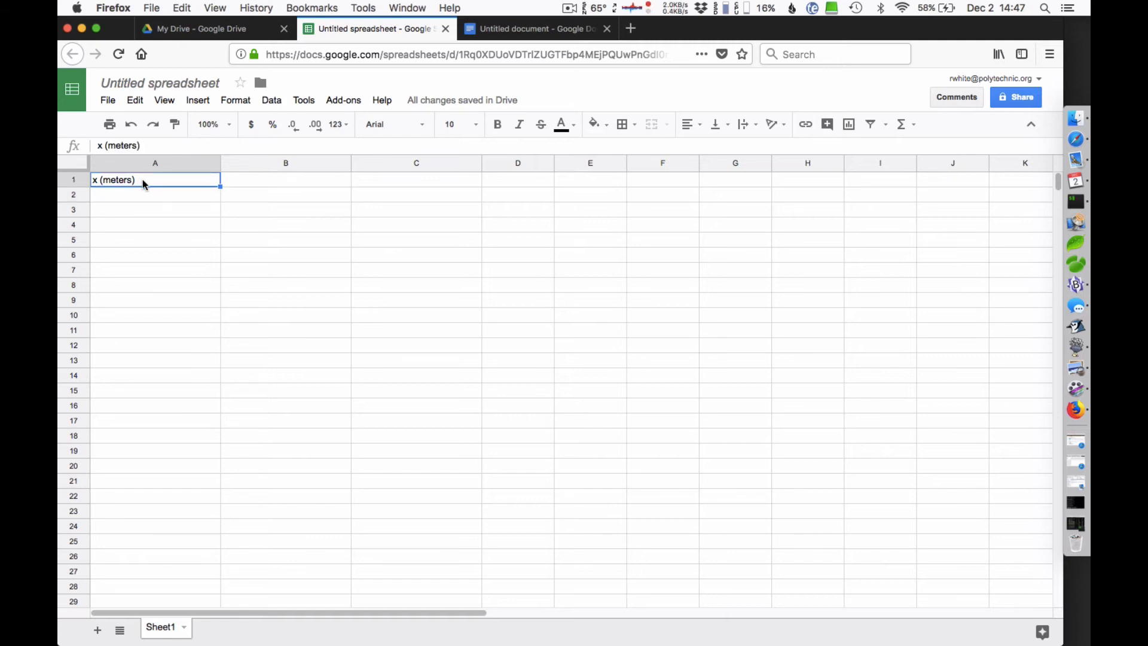
left_click(262, 185)
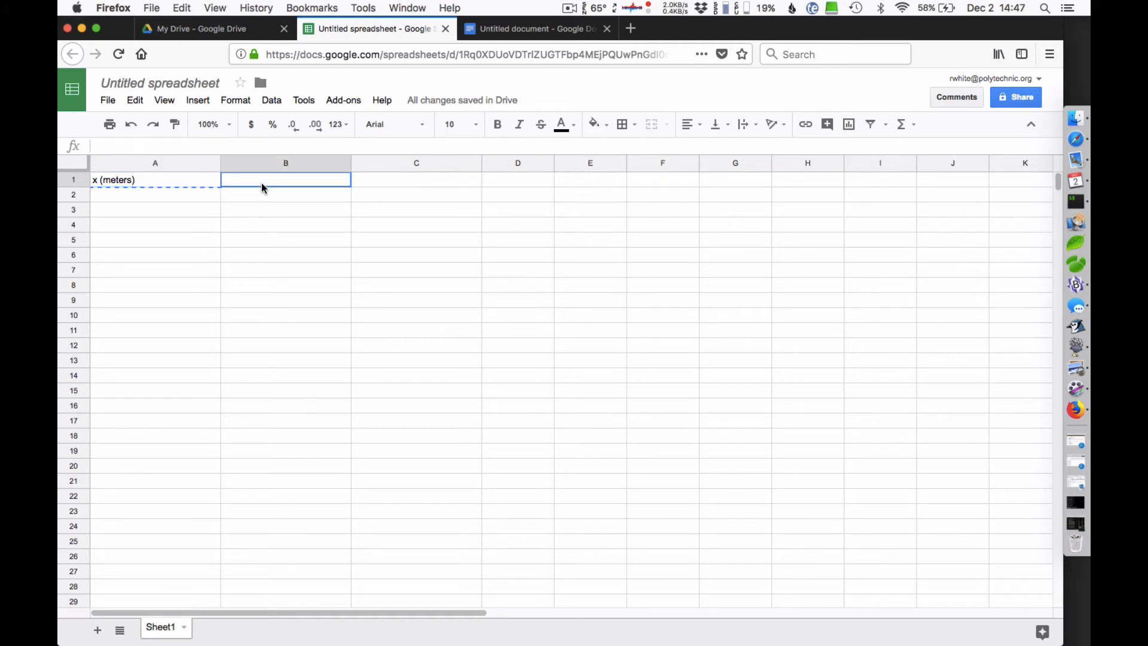
key("ctrl+v")
Enter the positions 0, 0.2, 0.4 and 0.5 in cells B2 to B5 under the x (meters) heading.
left_click(276, 195)
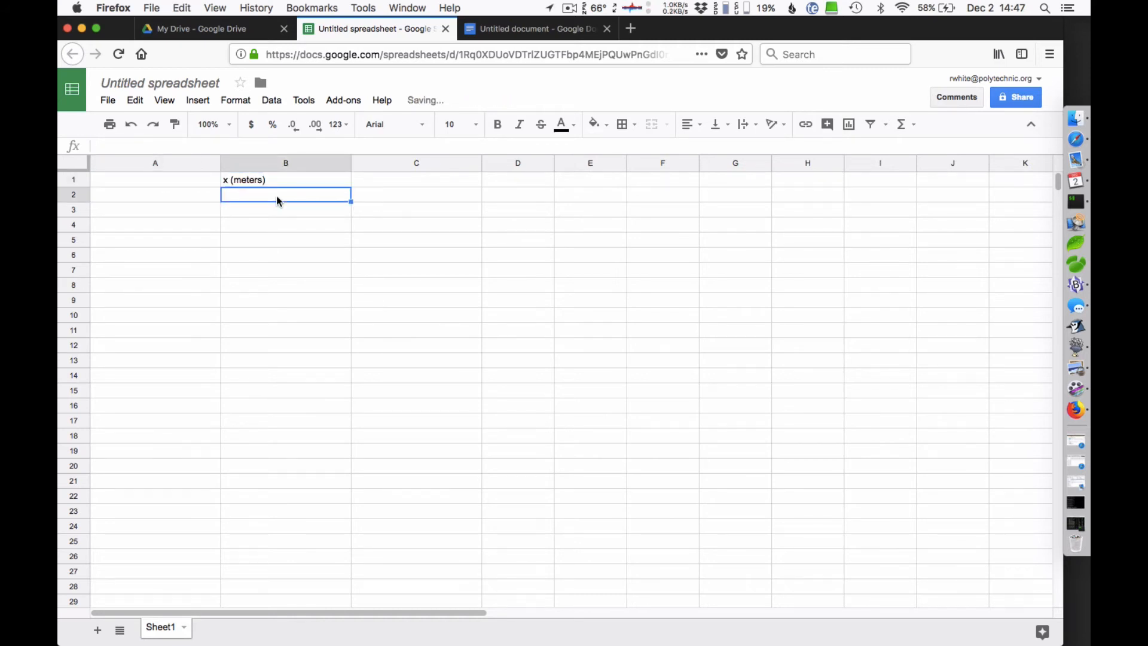
type("0.")
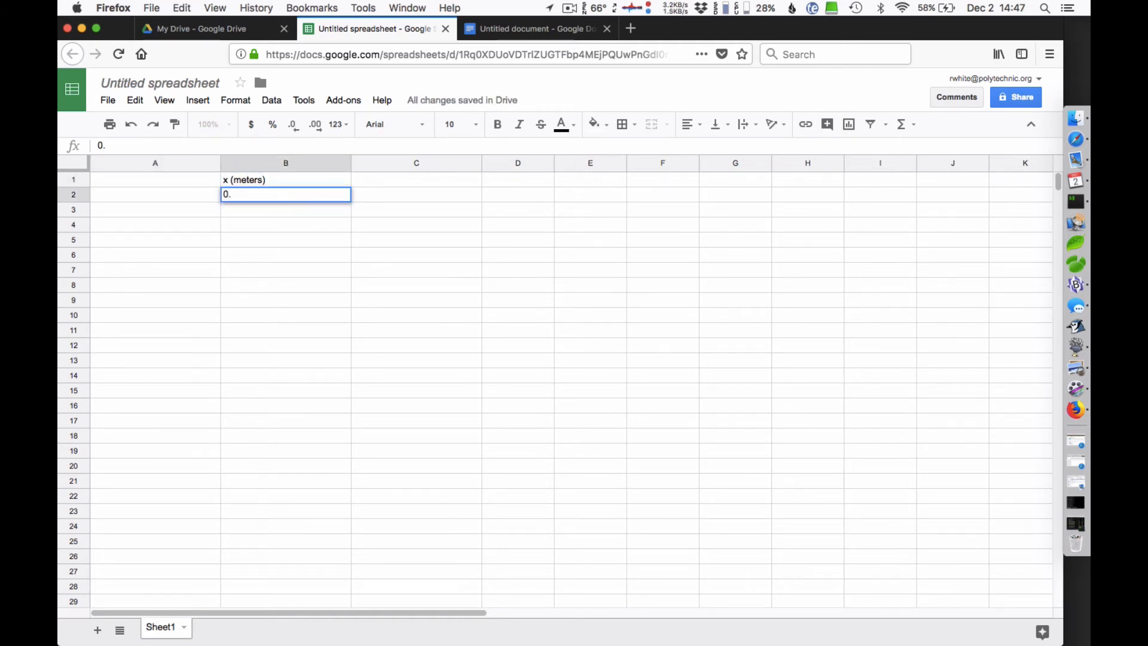
type("0")
key("Return")
type("0.2")
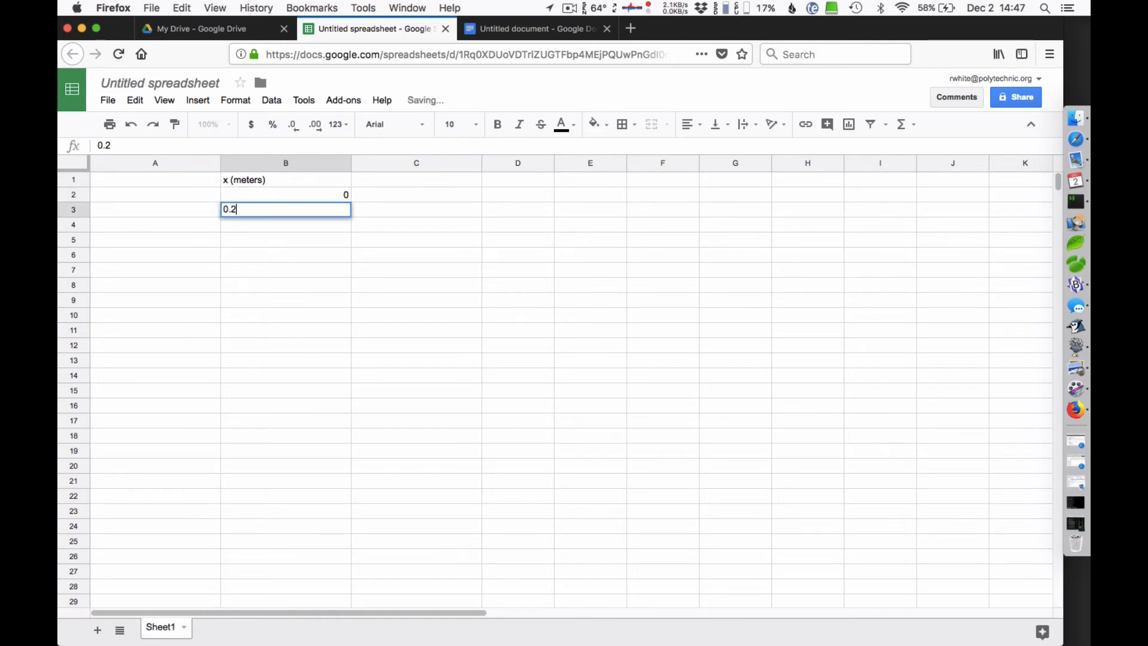
key("Return")
type("0.4")
key("Return")
type("0.5")
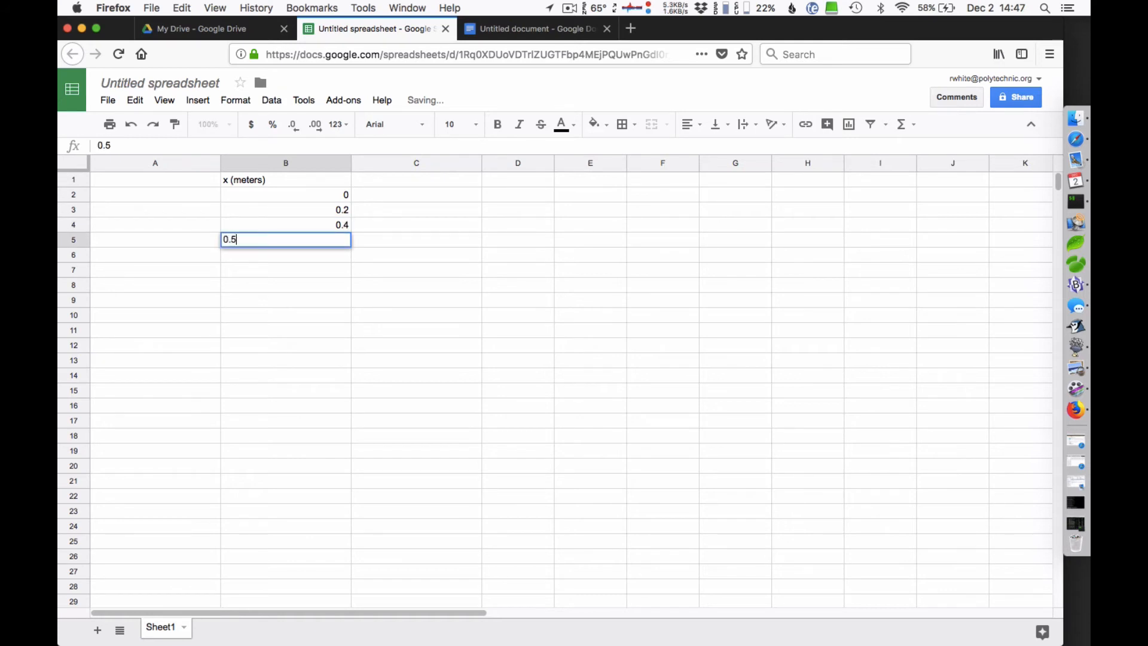
key("Return")
Continue the x (meters) column with 0.6, 0.8 and 1 in cells B6 to B8.
type("0.")
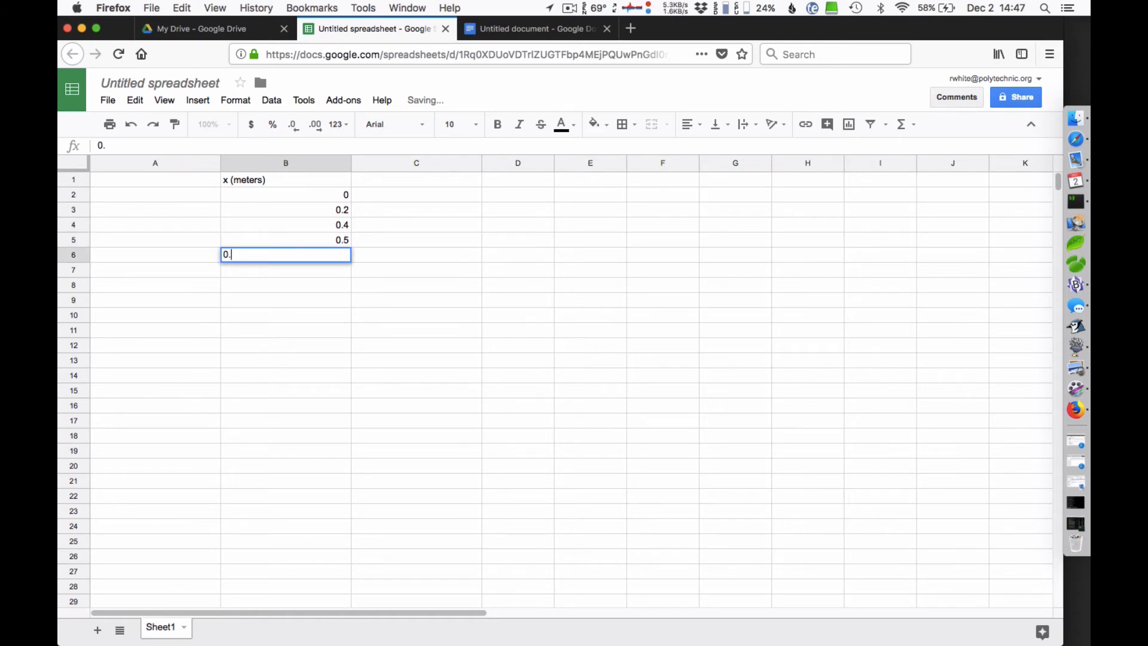
type("60")
key("Return")
type("0.")
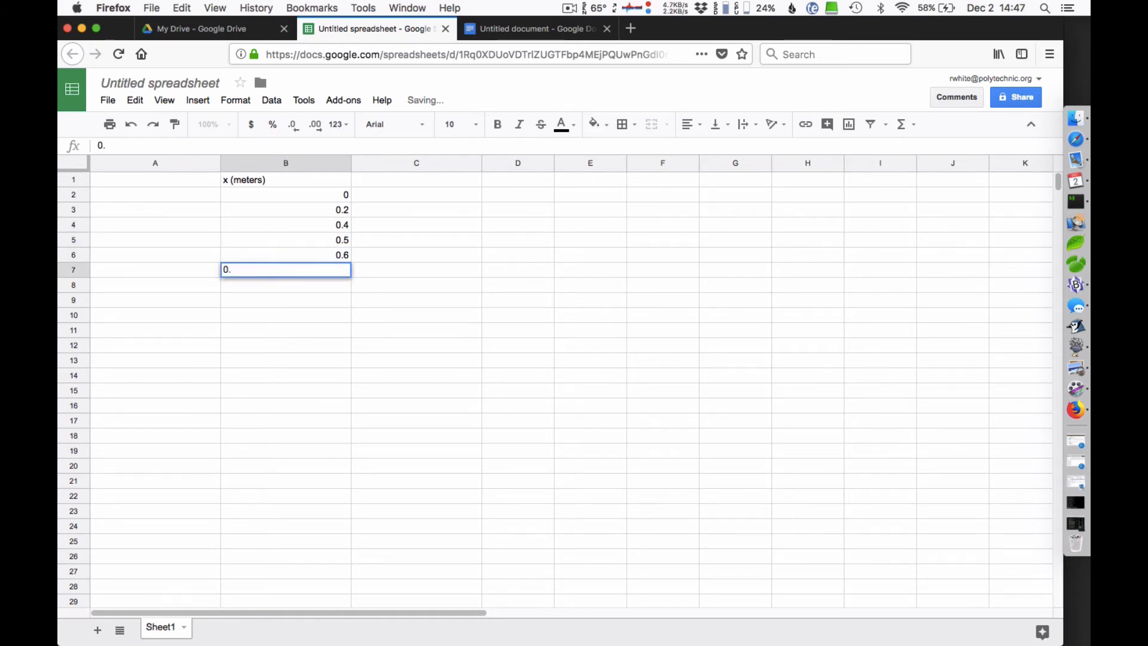
type("70")
key("Return")
key("Up")
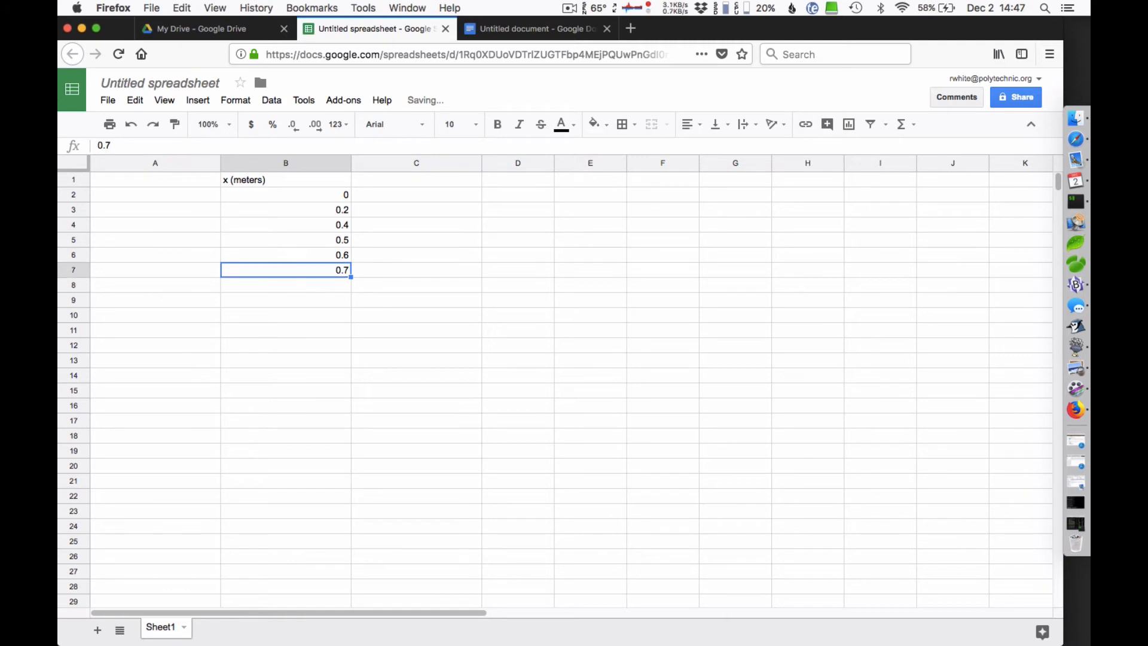
type("0.8")
key("Return")
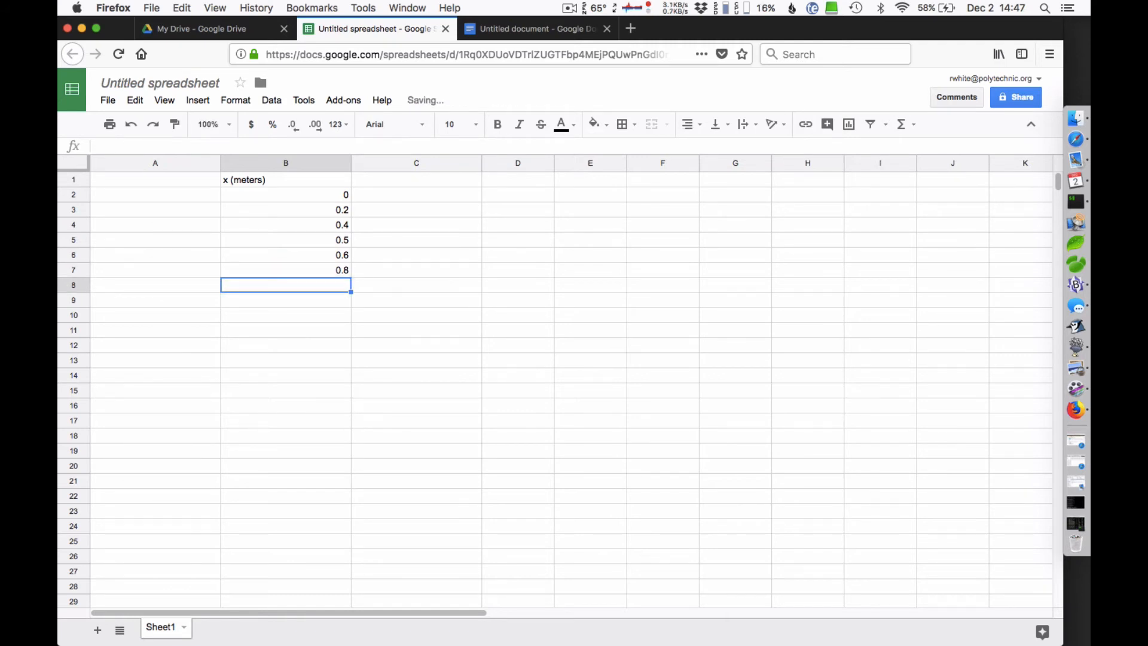
type("1")
key("Return")
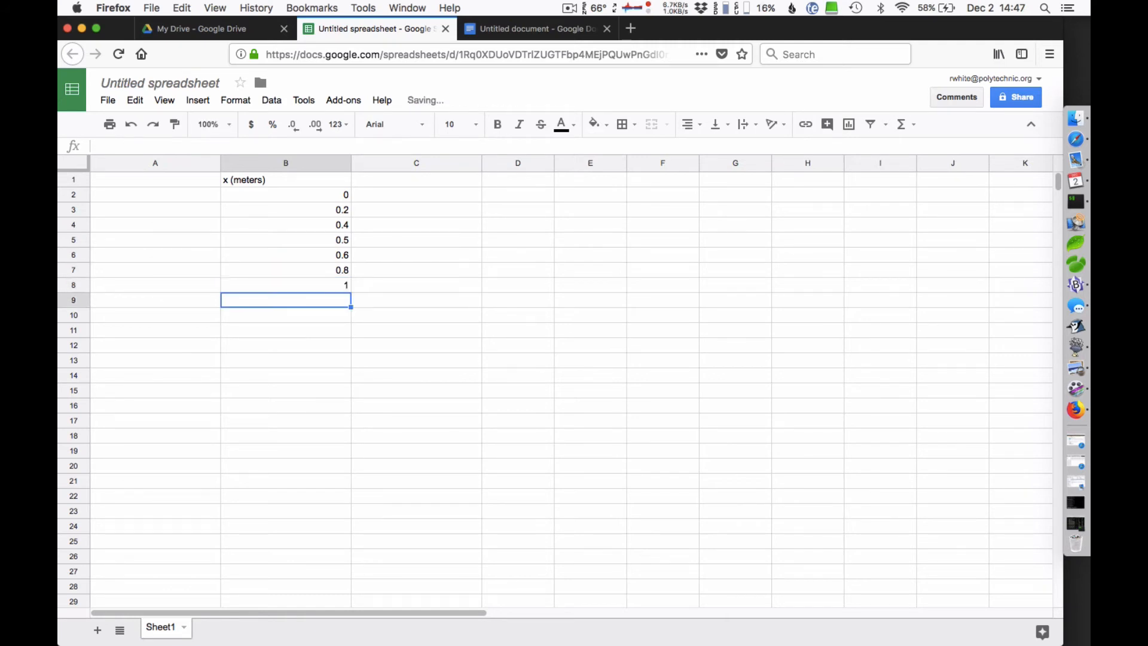
Enter the column heading "time(s)" in cell A1.
left_click(146, 179)
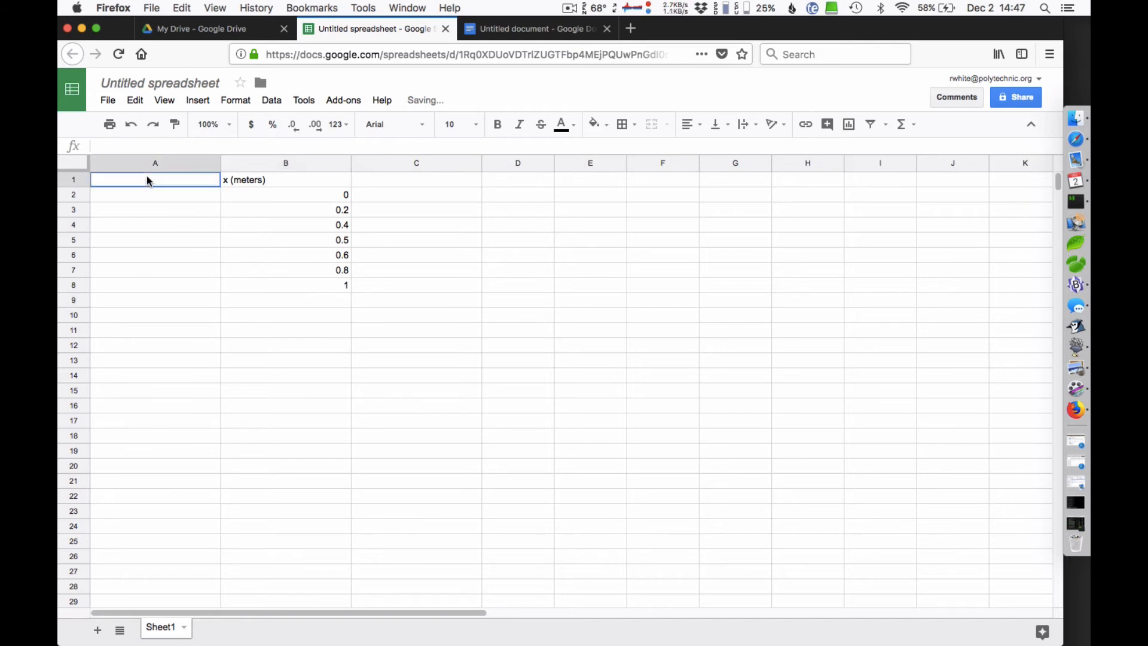
type("time(s)")
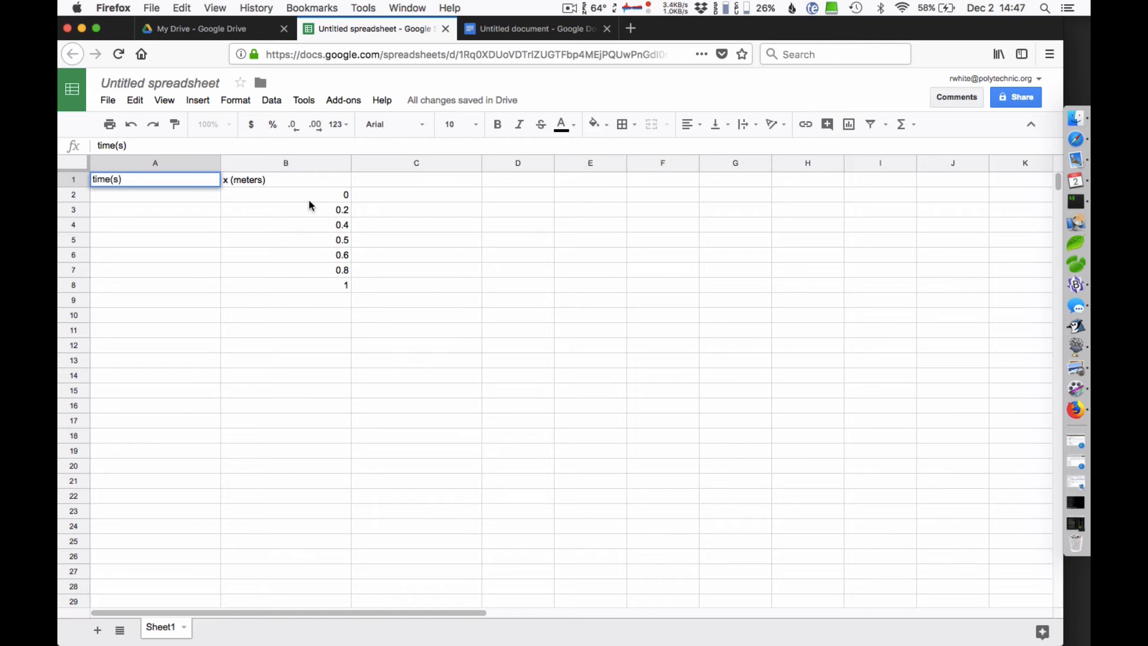
left_click(172, 196)
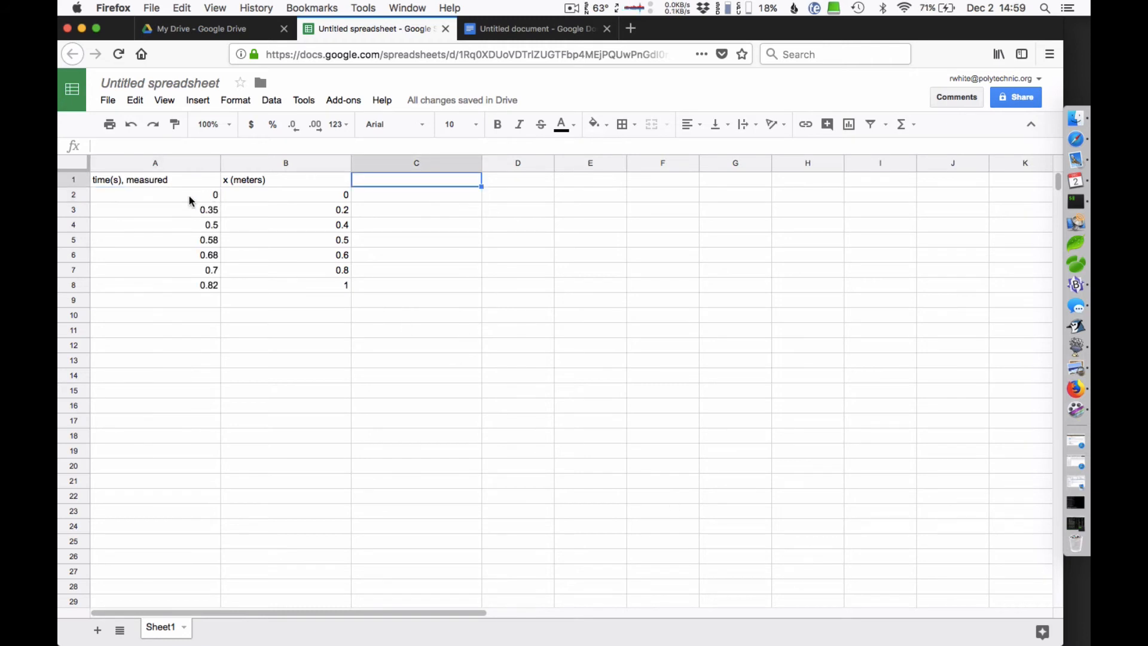
Insert a chart from the measured time and position data in cells A2 to B8.
left_click(189, 195)
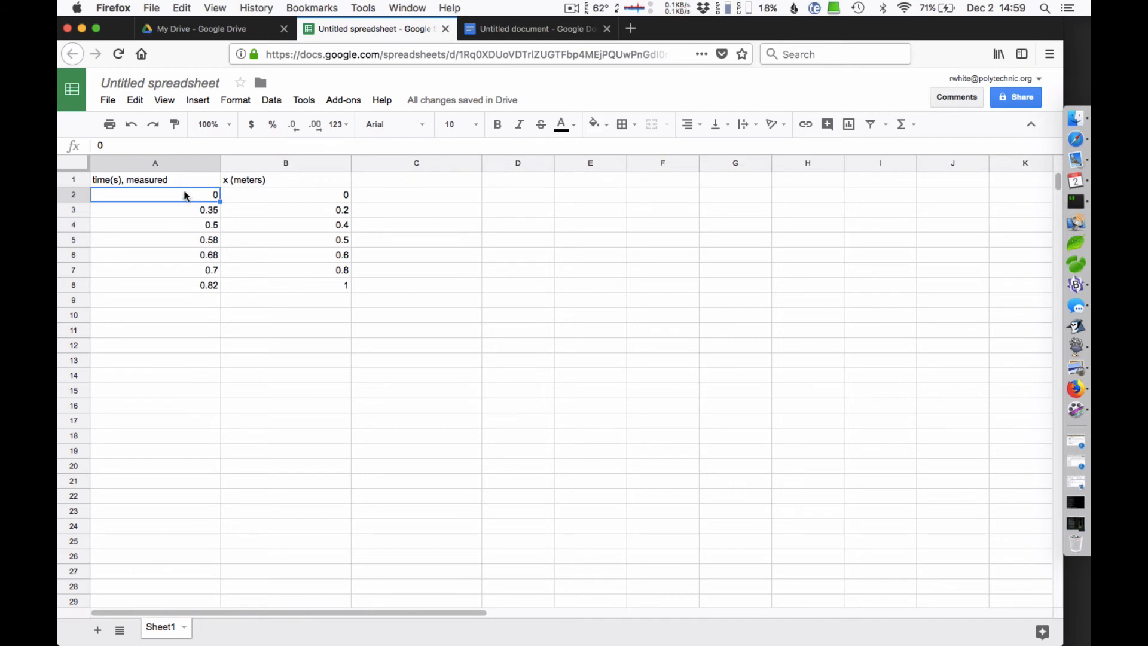
left_click_drag(190, 198, 294, 279)
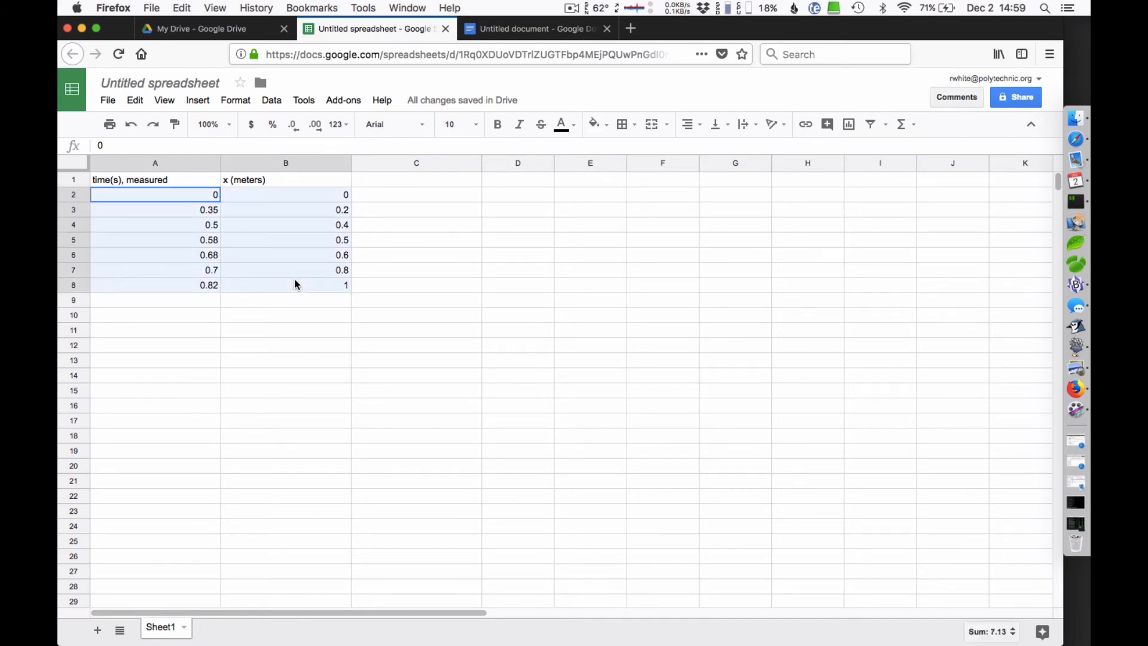
left_click(200, 97)
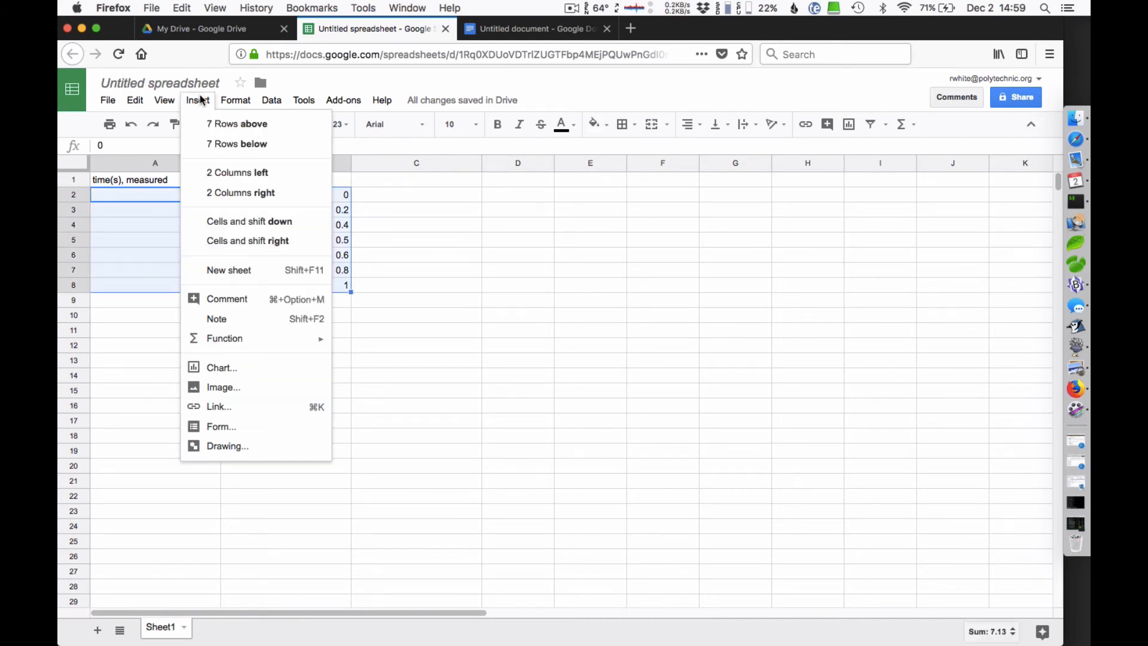
left_click(226, 369)
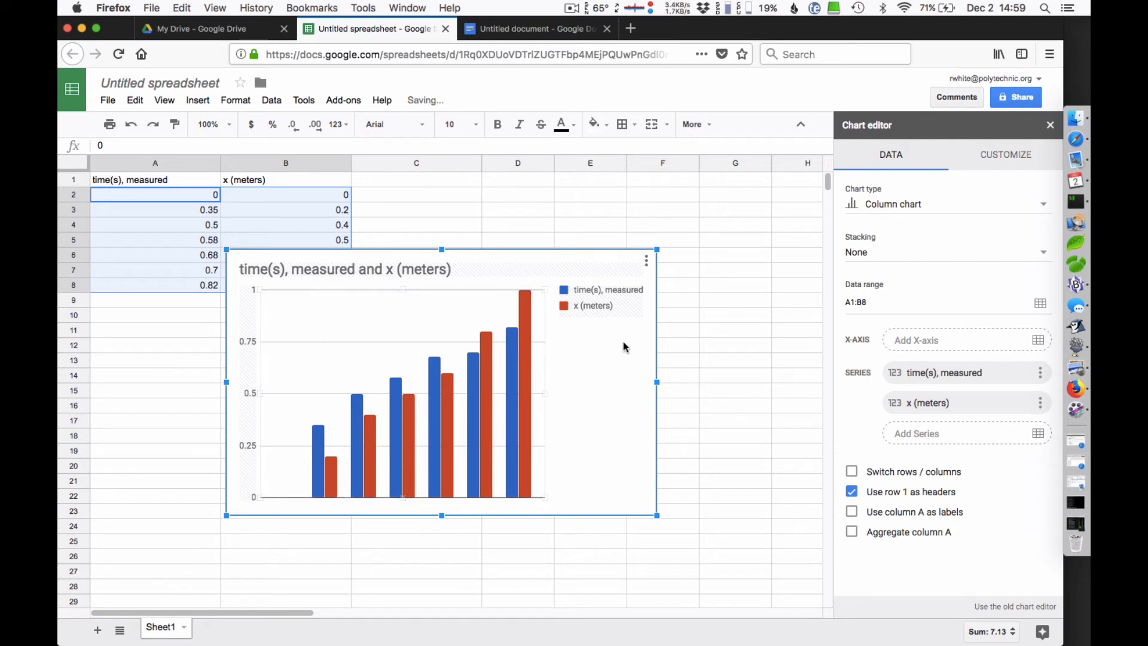
Change the chart type from column to scatter chart.
left_click(904, 206)
scroll(919, 407, "down", 5)
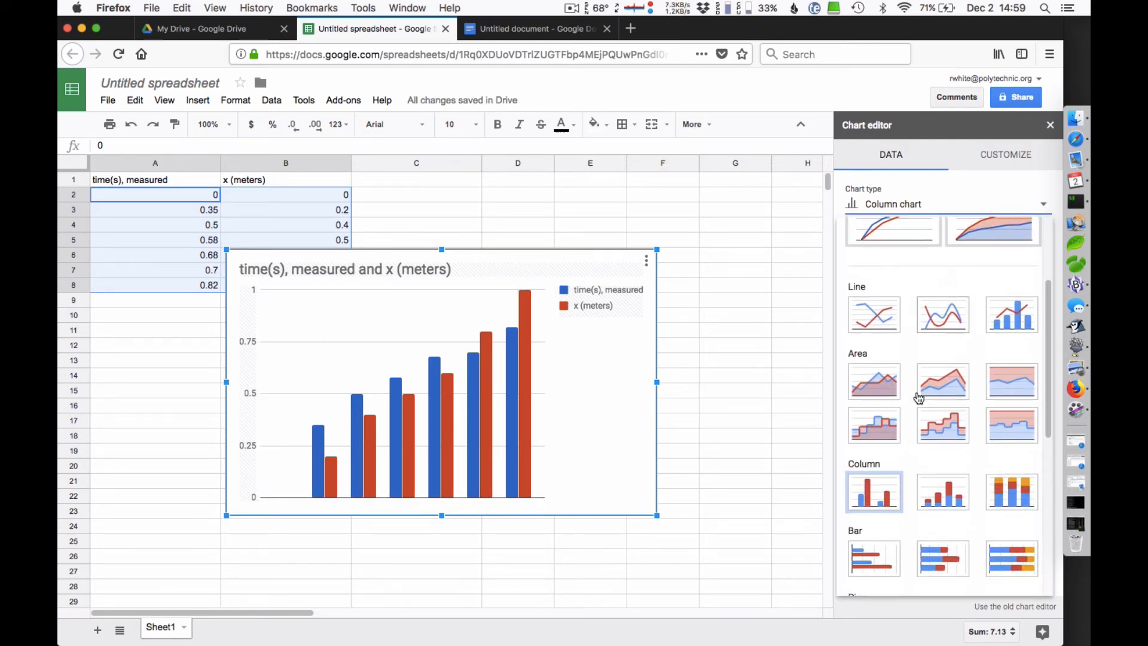
scroll(919, 398, "down", 5)
left_click(871, 439)
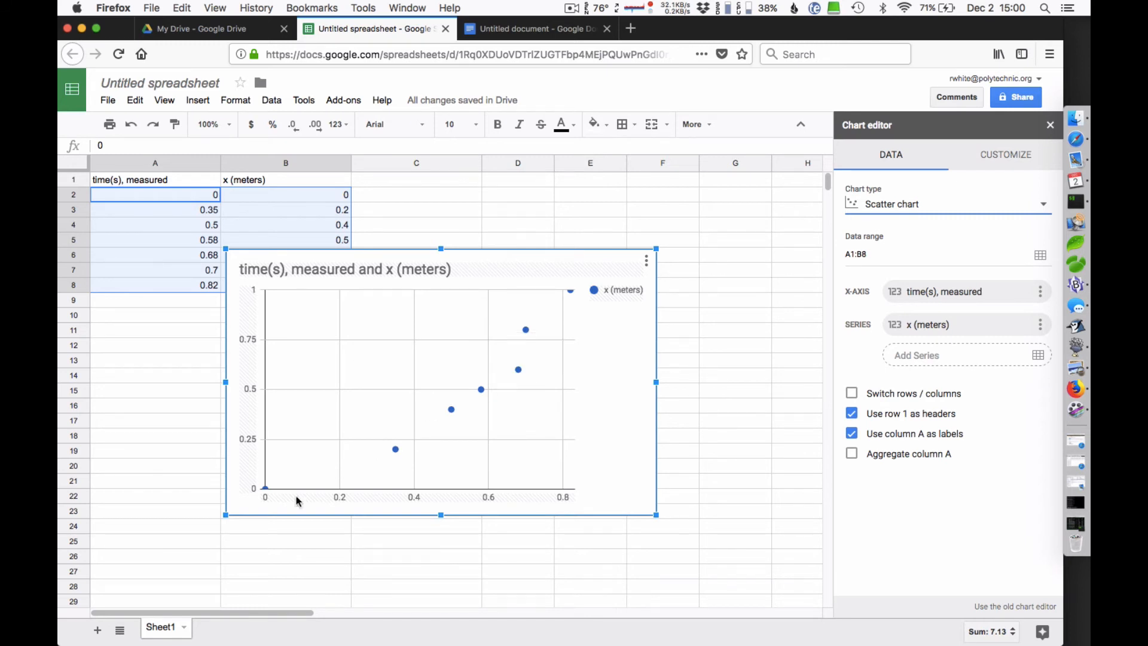
Close the chart editor and delete the scatter chart from the sheet.
mouse_move(481, 394)
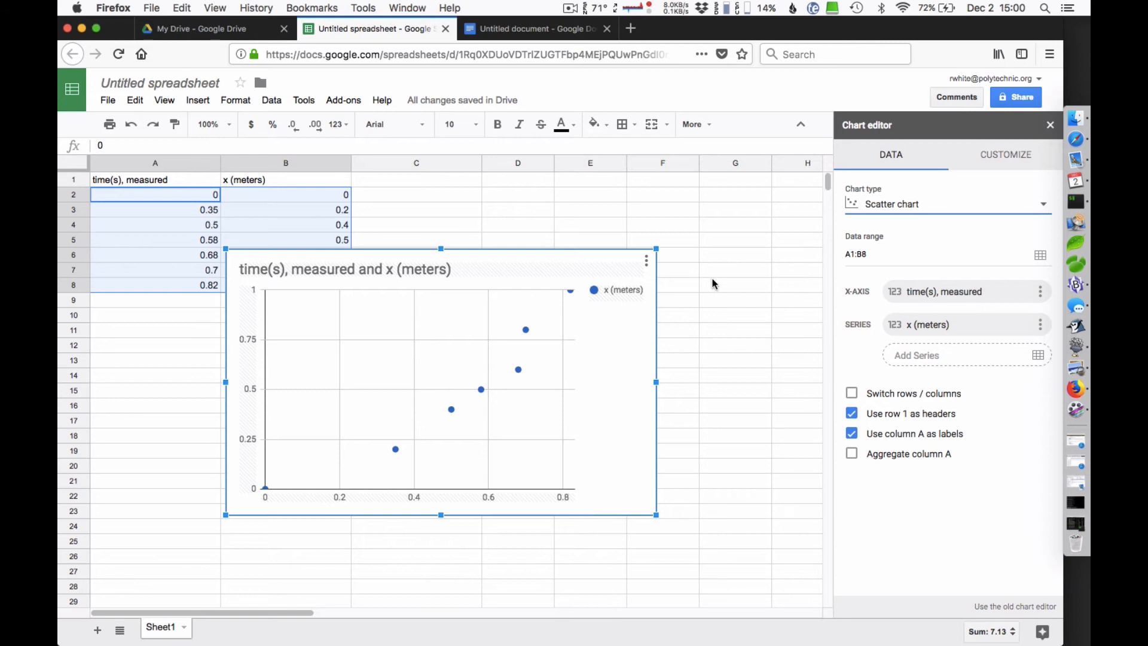
left_click(1050, 127)
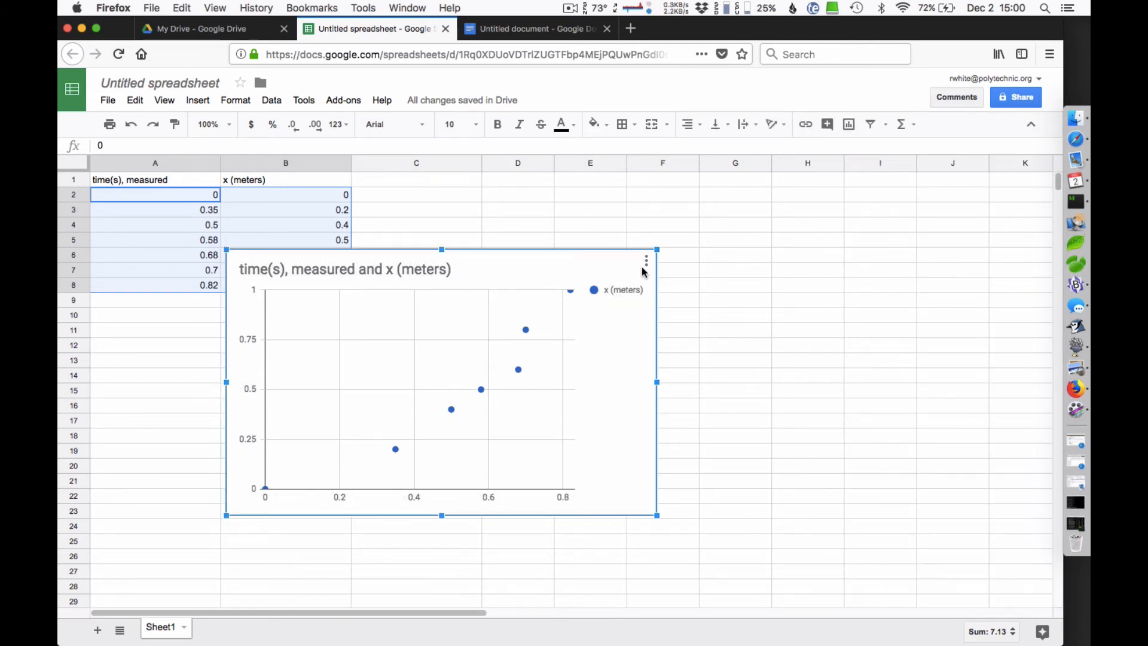
key("Delete")
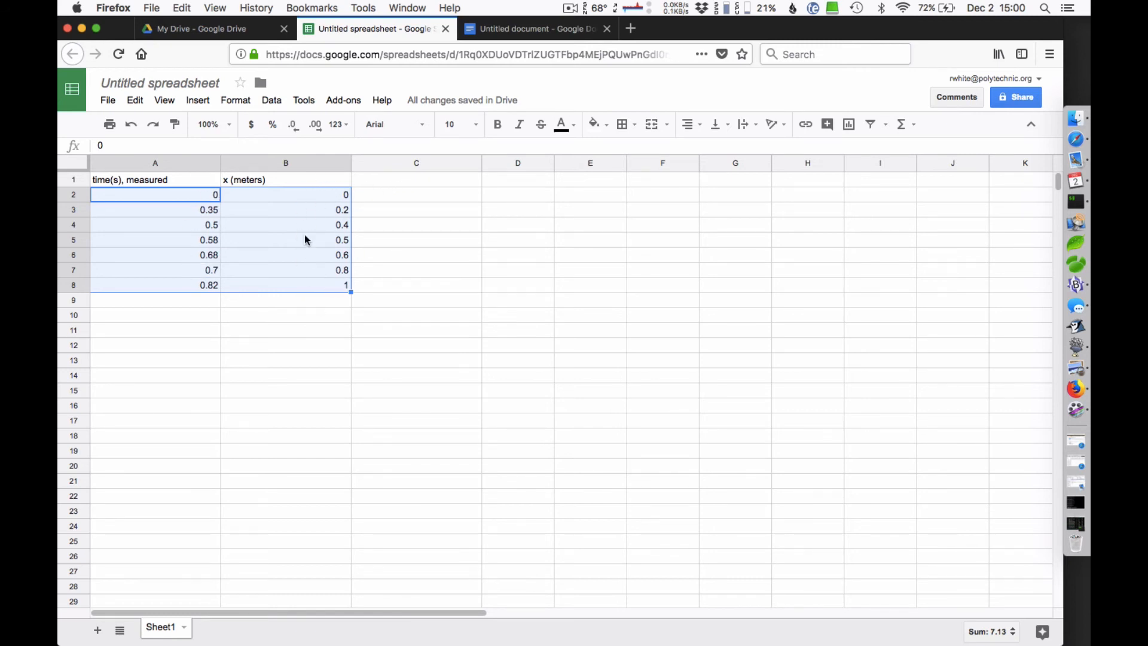
Enter the column heading "x (meters), predicted" in cell C1.
left_click(428, 184)
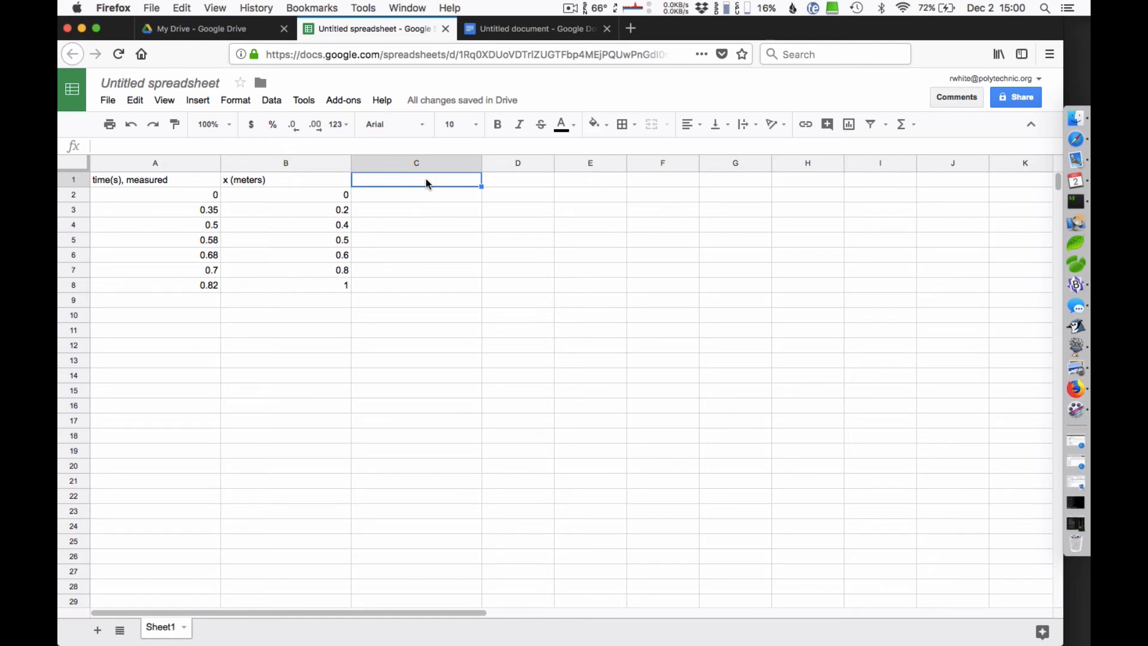
type("x (")
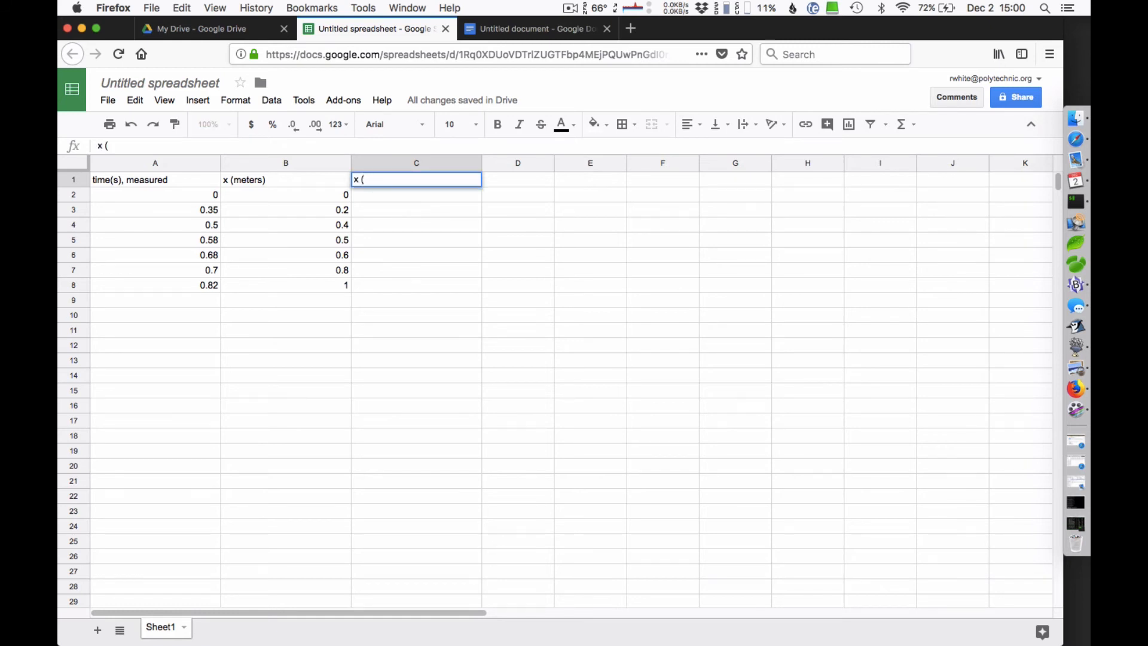
type("meters), predicted")
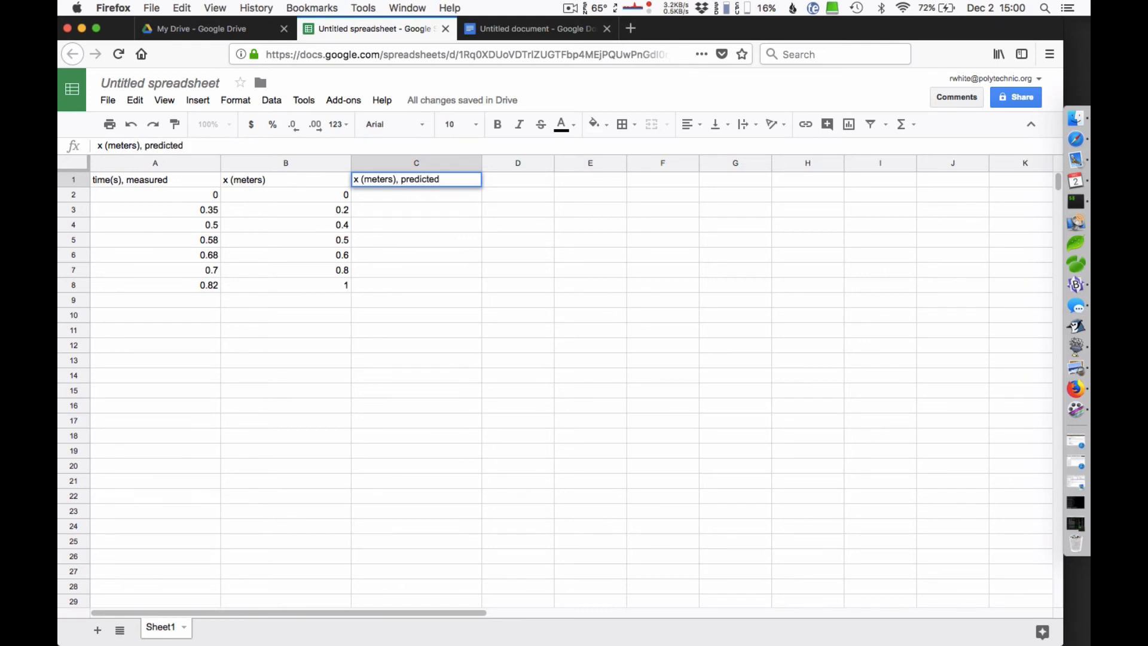
left_click(283, 181)
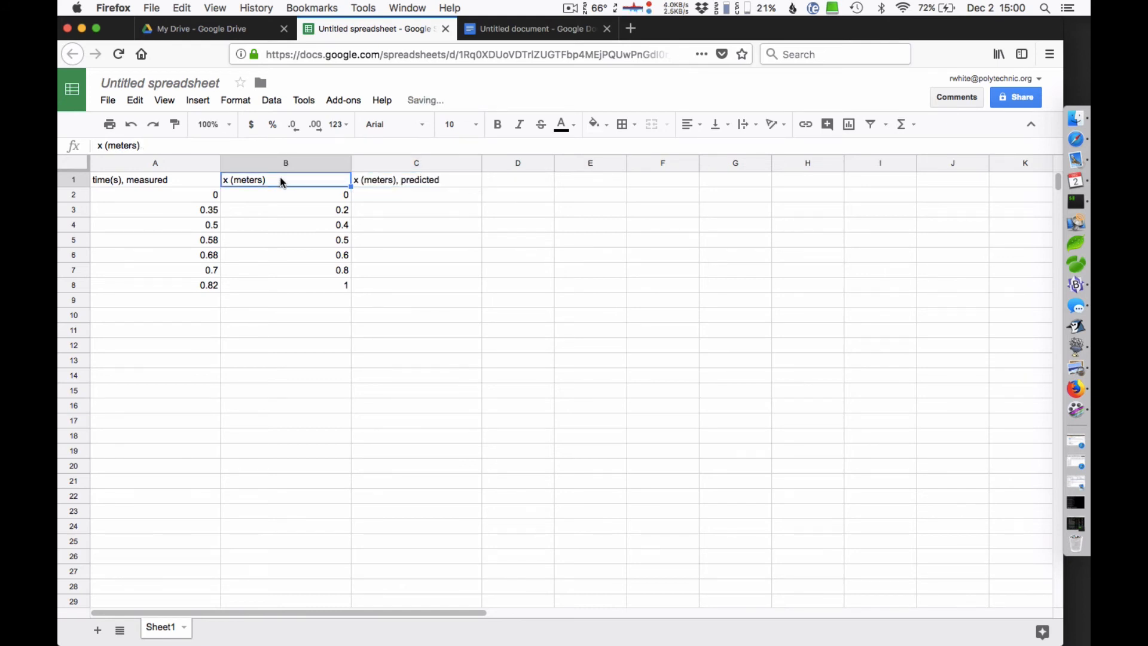
Extend the column heading in cell B1 to read "x (meters), measured".
double_click(284, 177)
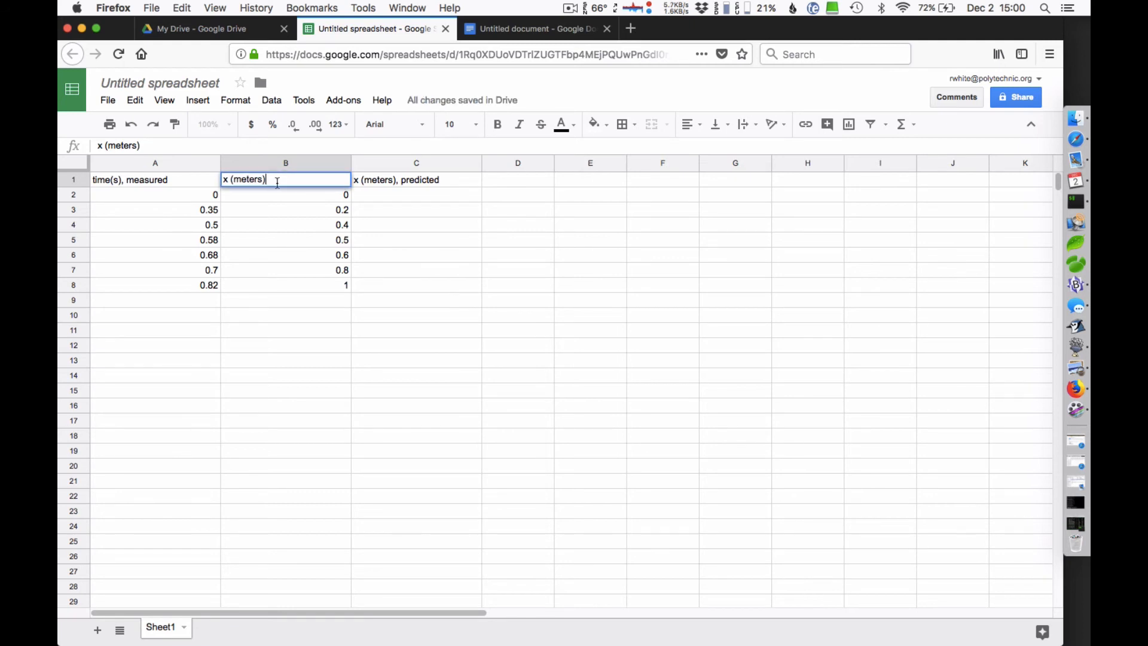
type(", measured")
key("Return")
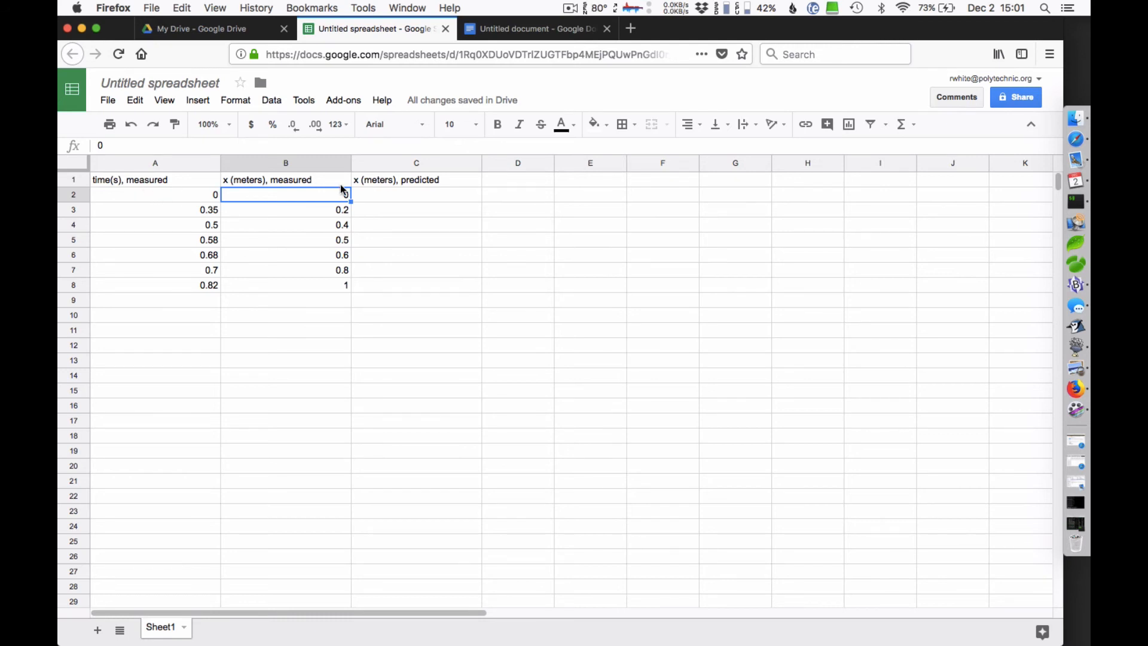
Switch to BBEdit and write the equation "xf = xi + vi * t + (1/2) * a * t^2" on the first line.
key("super+Tab")
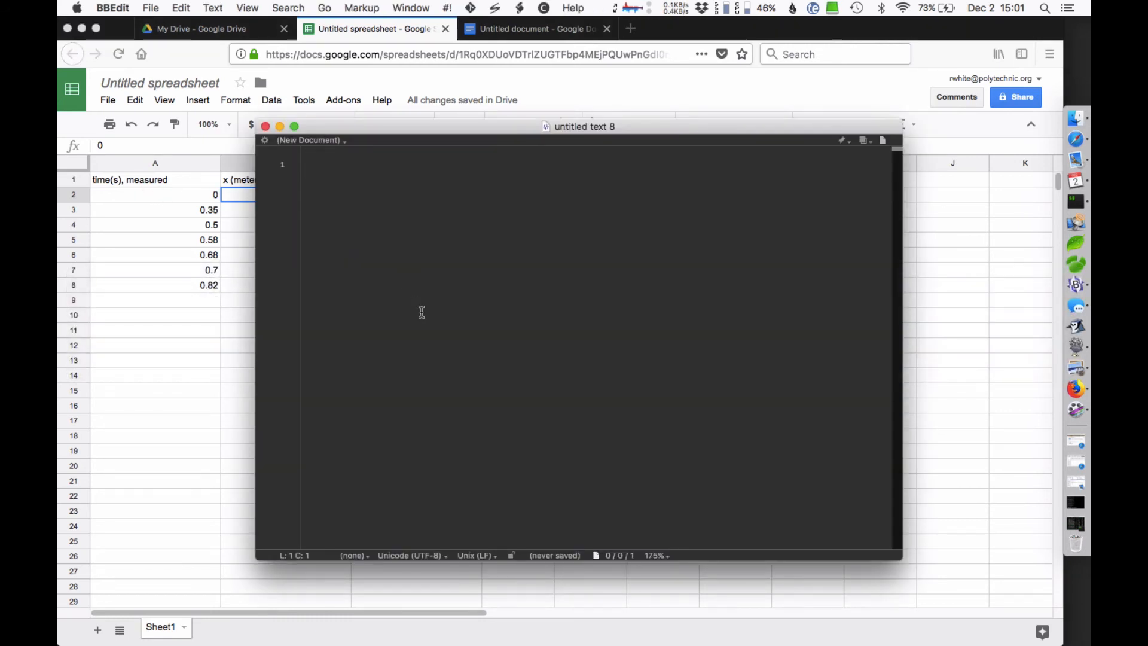
type("xf ")
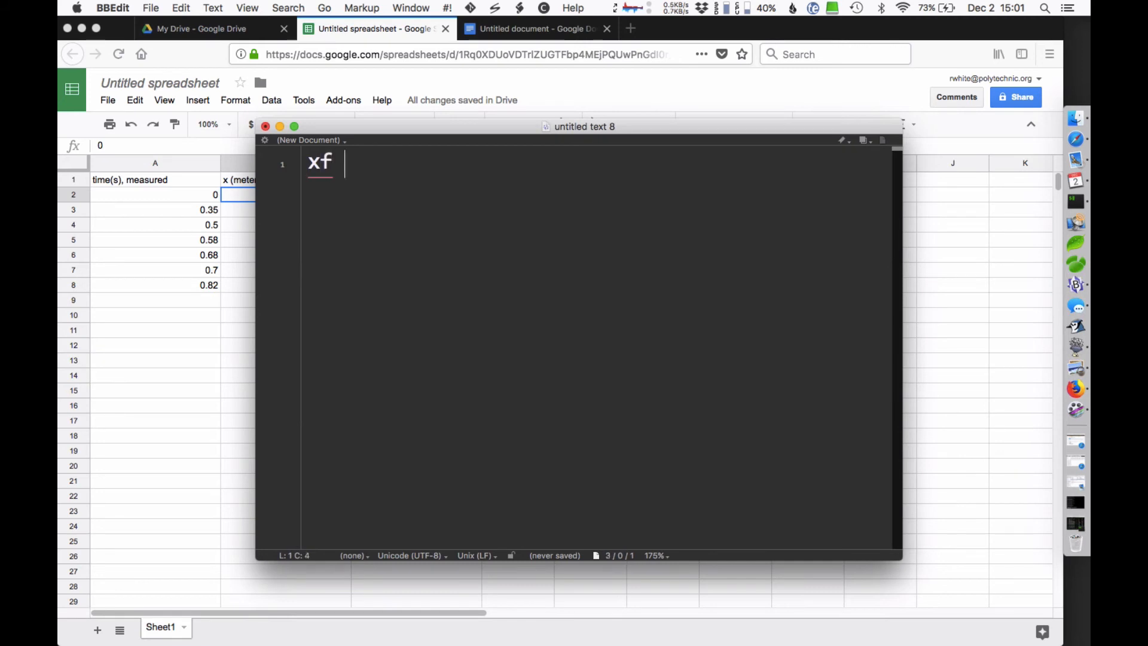
type("= xi + ")
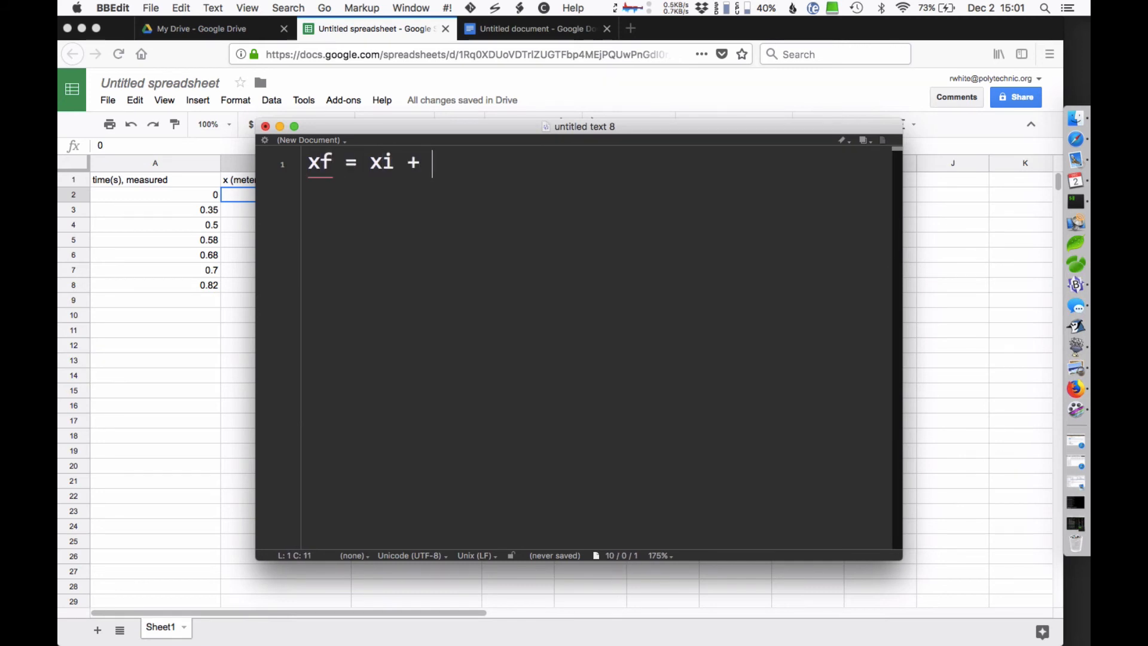
type("vi * t")
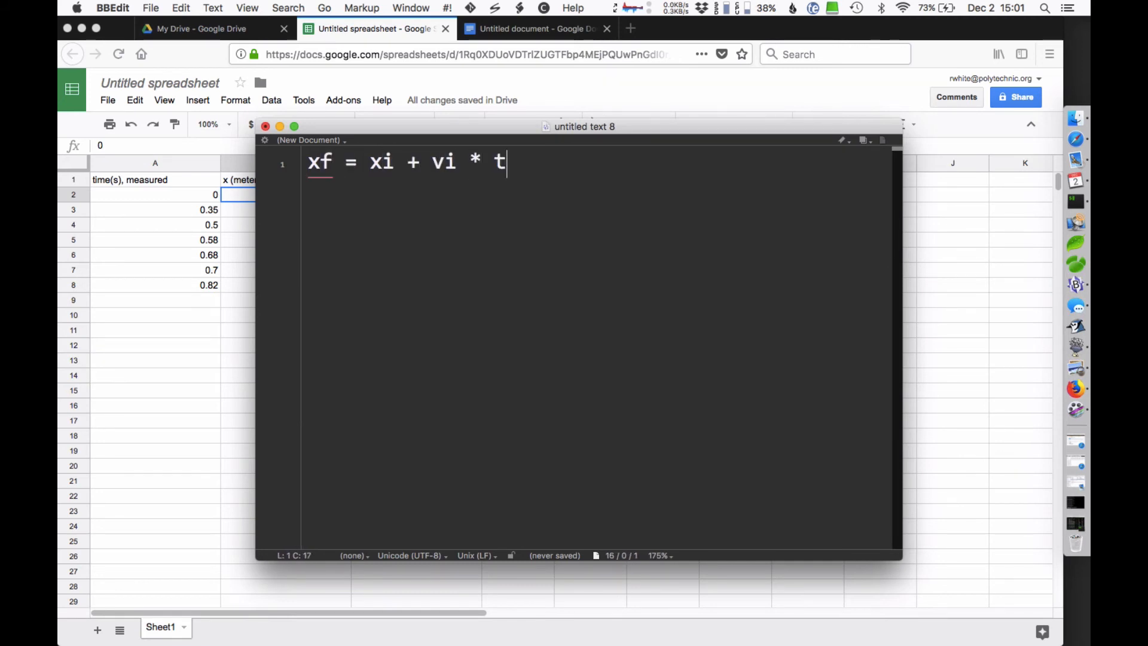
type(" + (/")
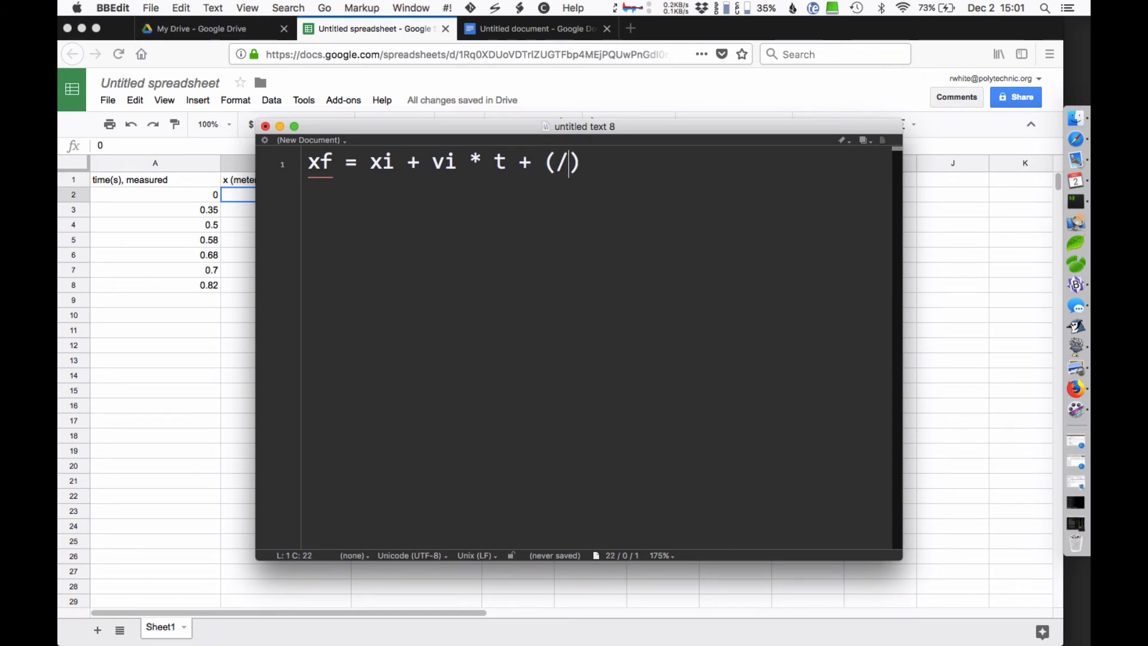
type("12")
key("BackSpace")
key("BackSpace")
key("BackSpace")
type("1/2) * a ")
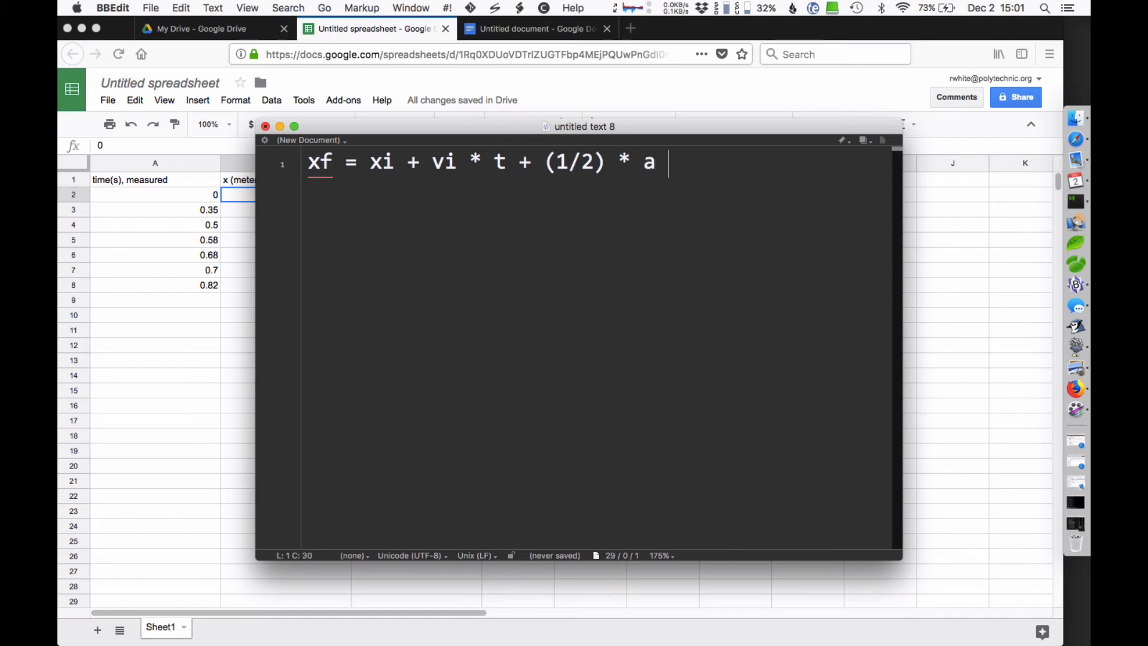
type("* t^2")
key("Return")
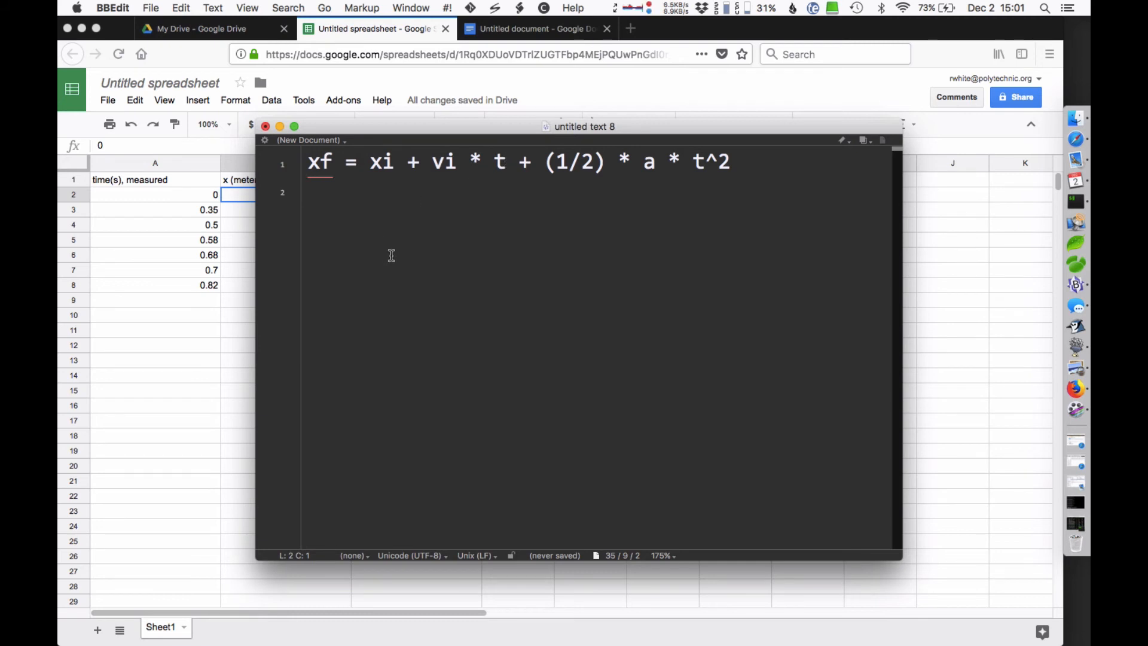
Write "x (predicted) = (1/2) * 3.5 * t^2" on the second line, followed by a blank line.
type("x (predicted) =")
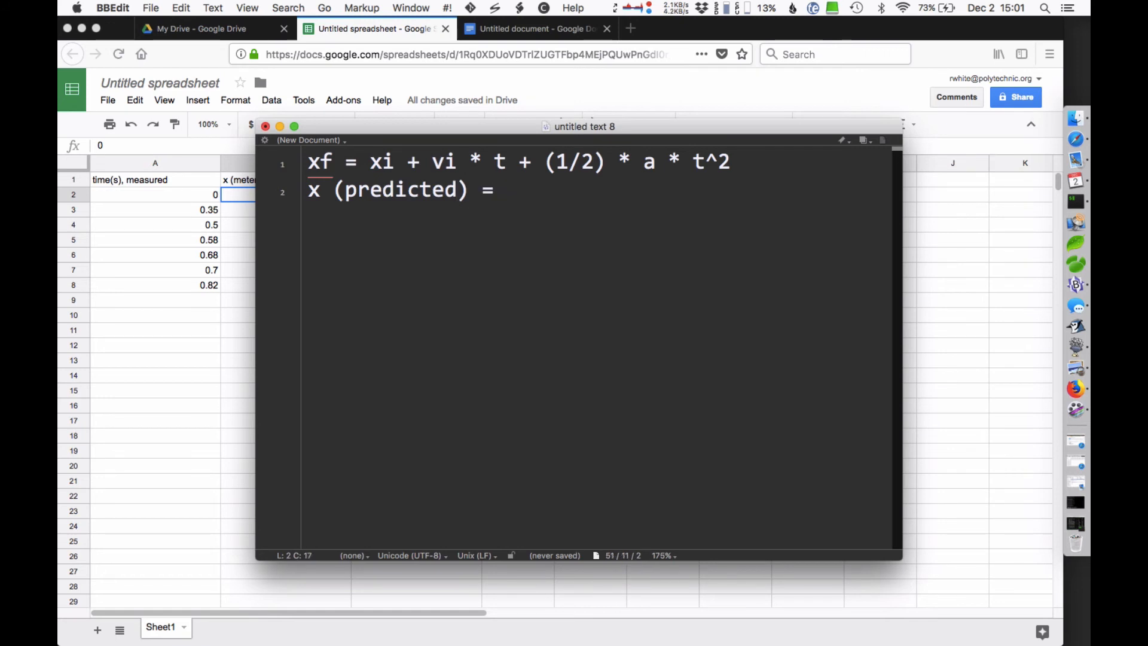
type(" (/12")
key("BackSpace")
key("BackSpace")
key("BackSpace")
type("1/2)")
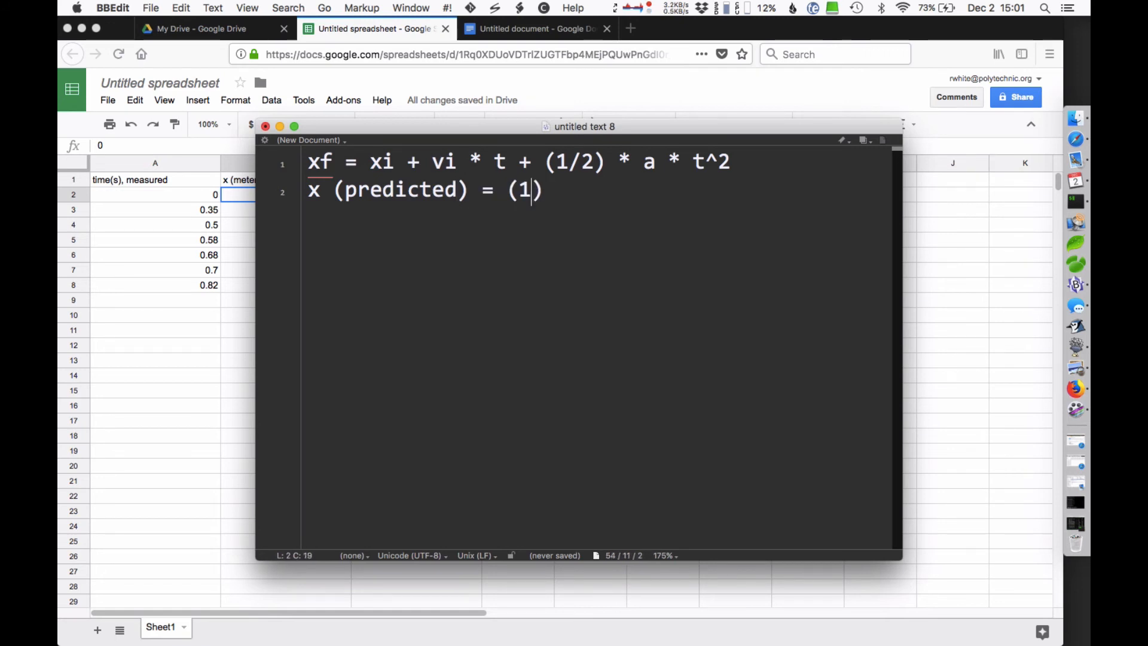
type(" * ")
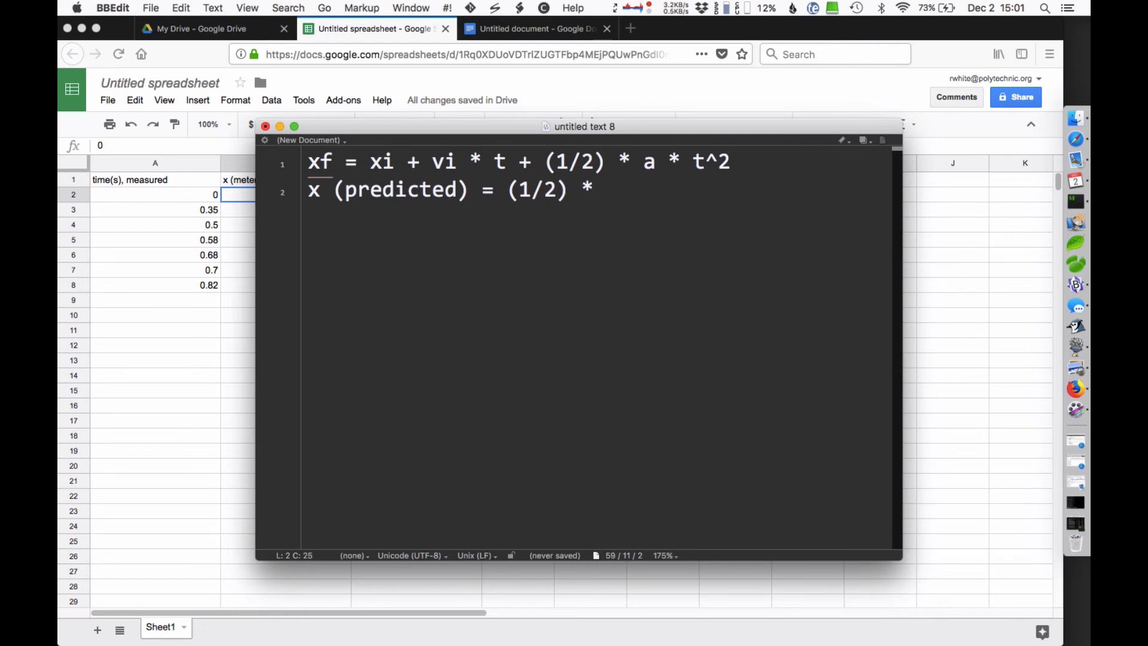
type("3.5 * ")
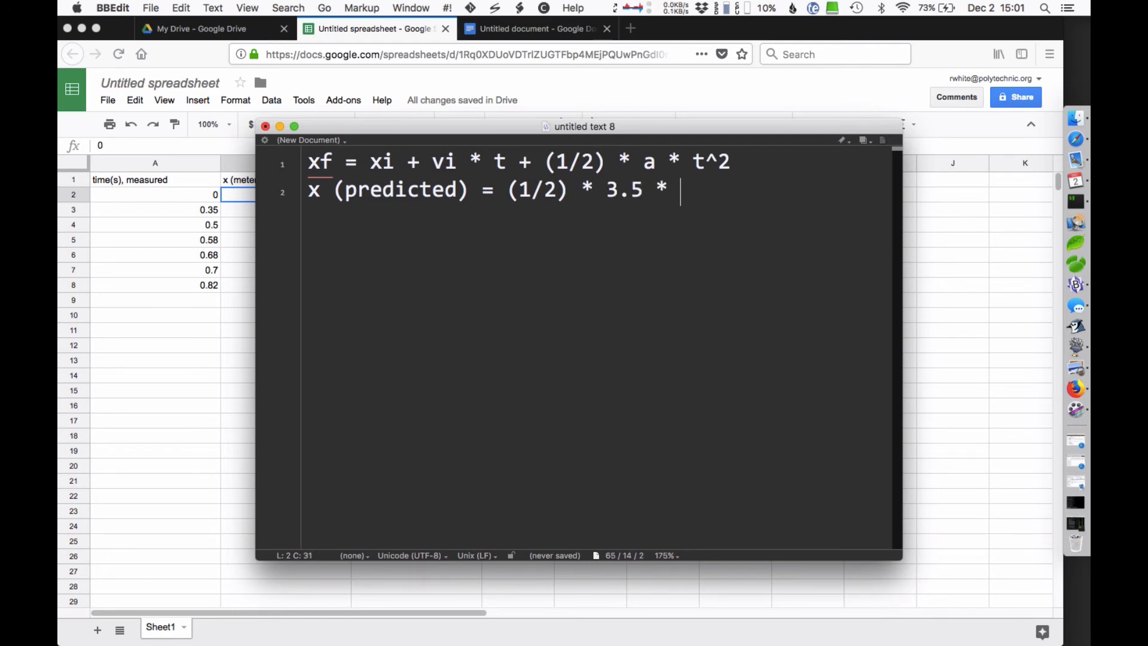
type("t^2")
key("Return")
key("Return")
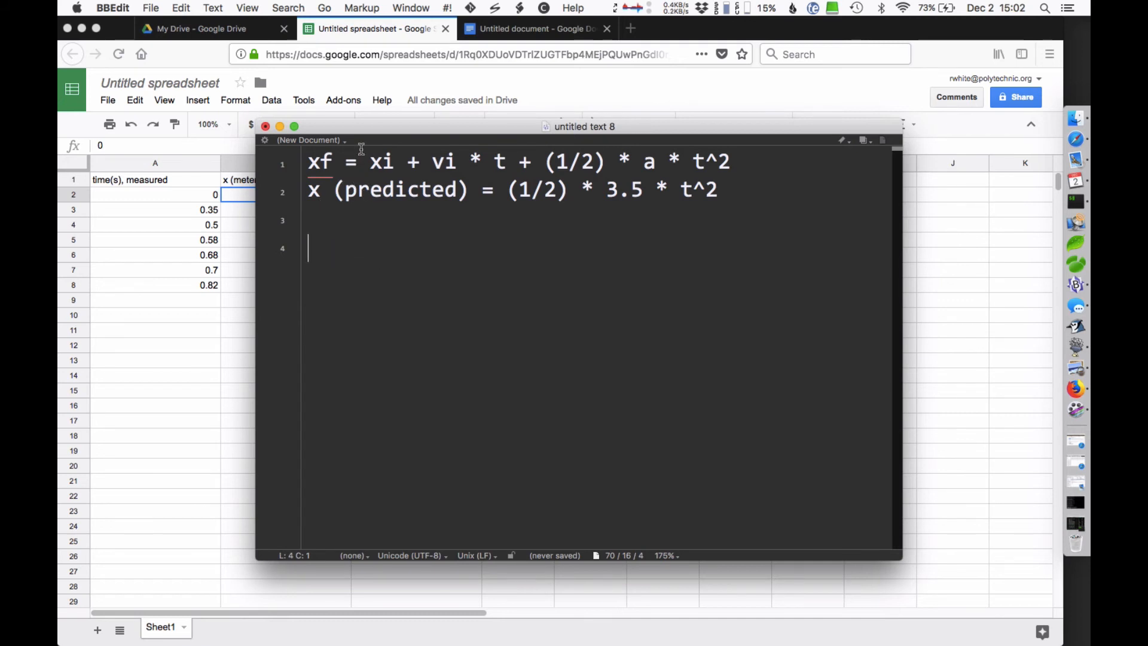
Copy the expression "(1/2) * 3.5 * t^2" from the note and paste it after an equals sign in cell C2 of the Google Sheets spreadsheet.
left_click_drag(366, 123, 416, 250)
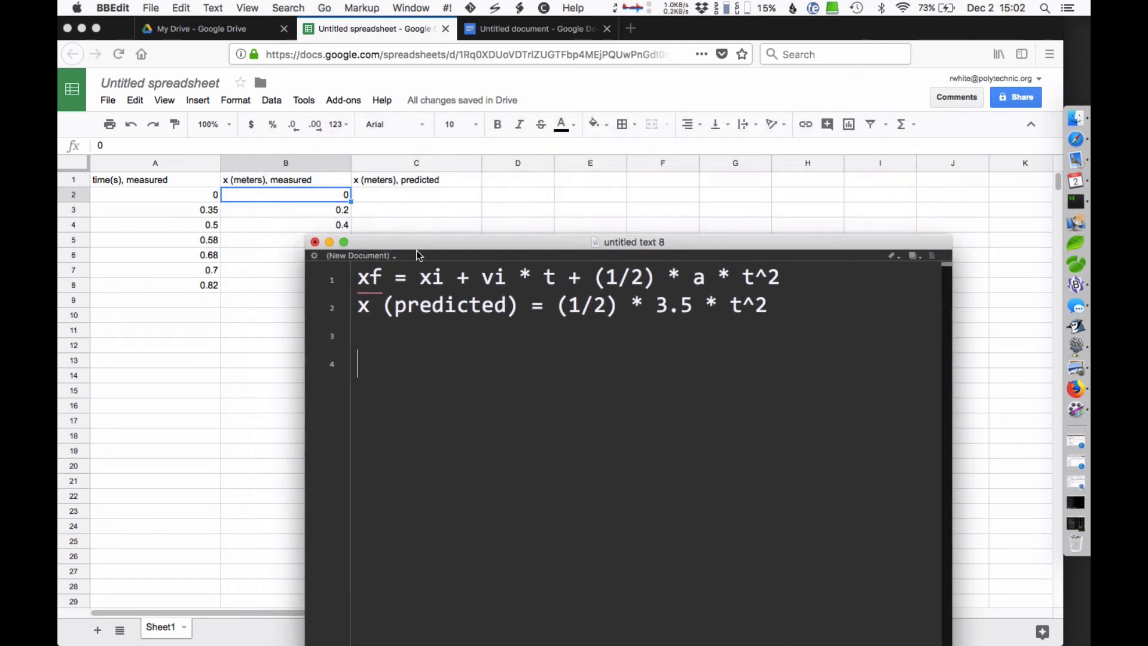
left_click(557, 310)
left_click_drag(559, 310, 765, 297)
key("super+c")
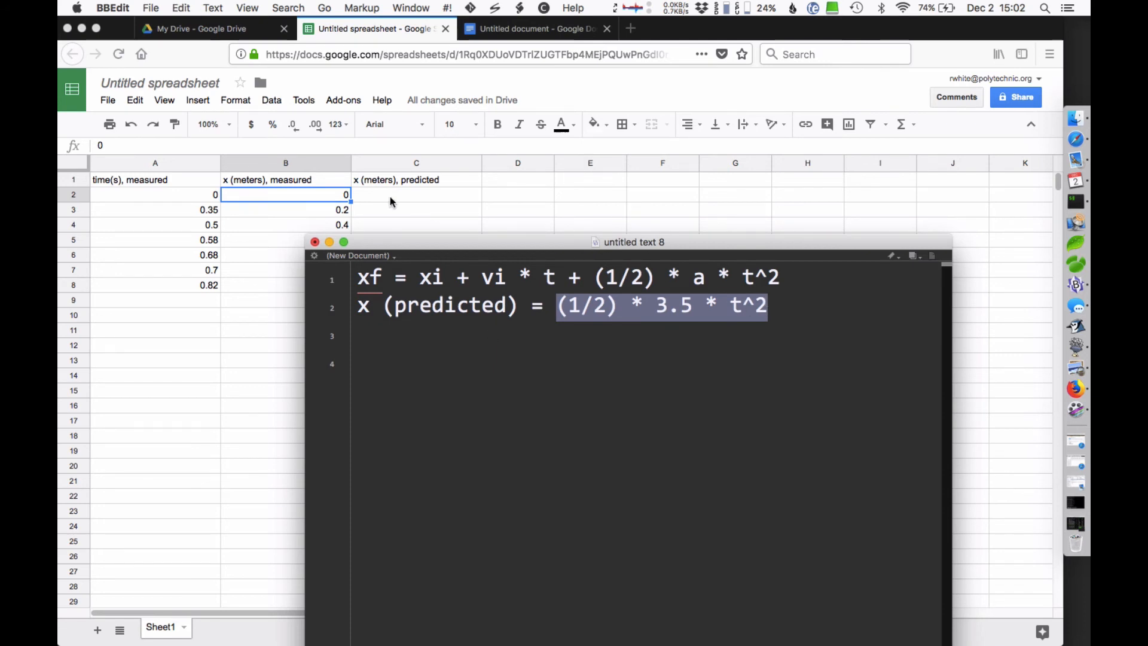
key("super+Tab")
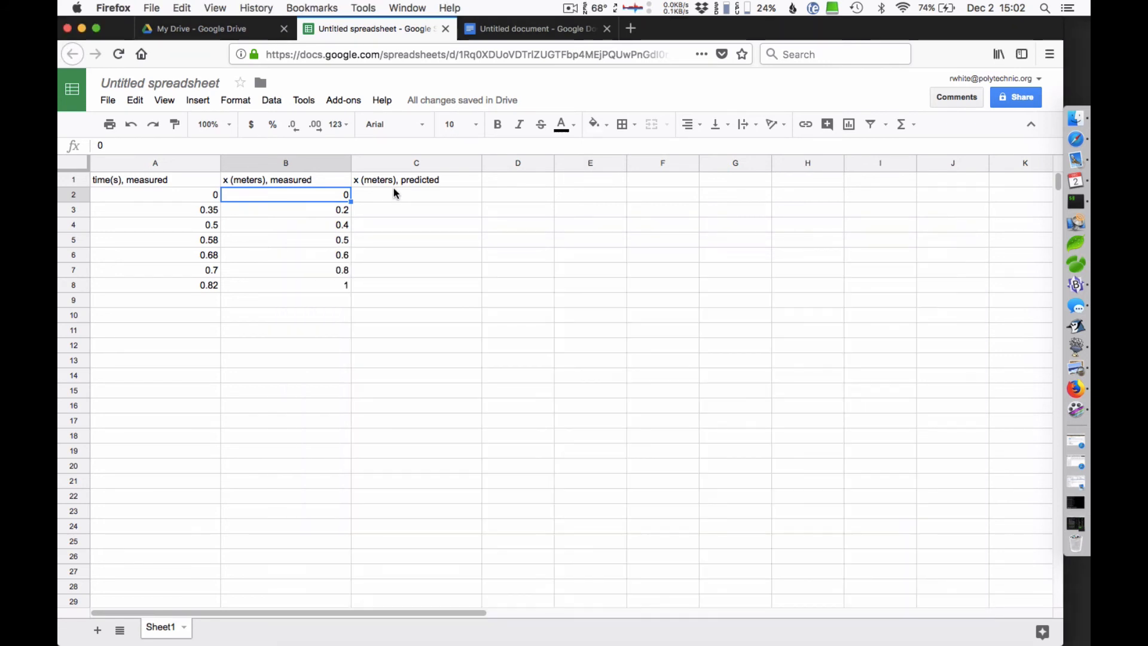
left_click(393, 193)
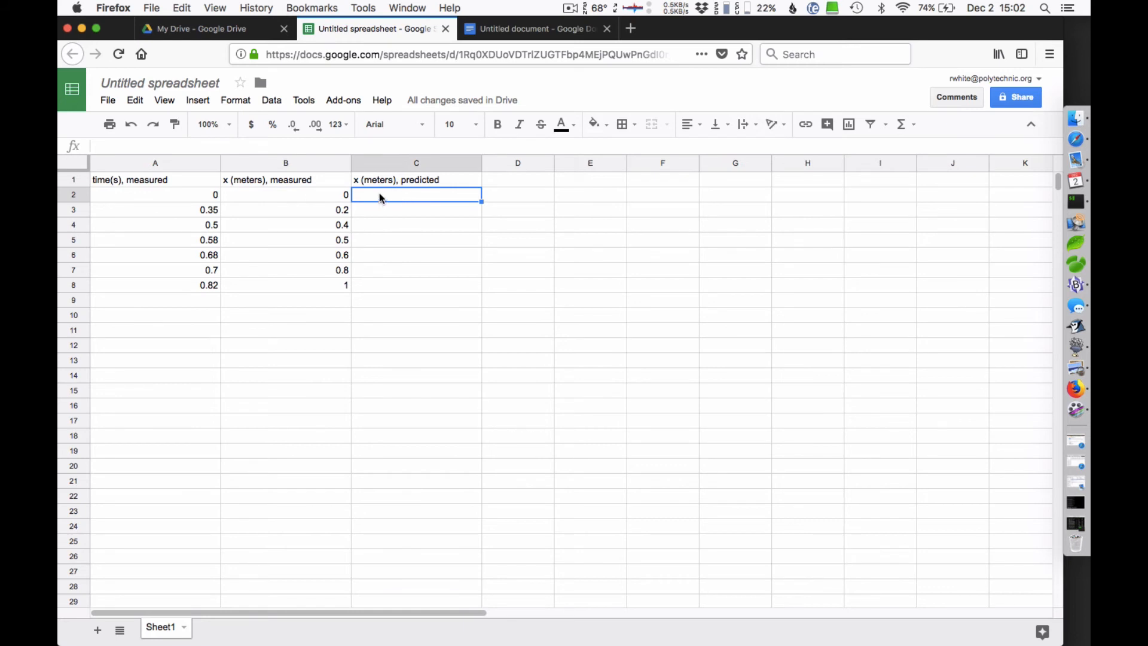
type("=")
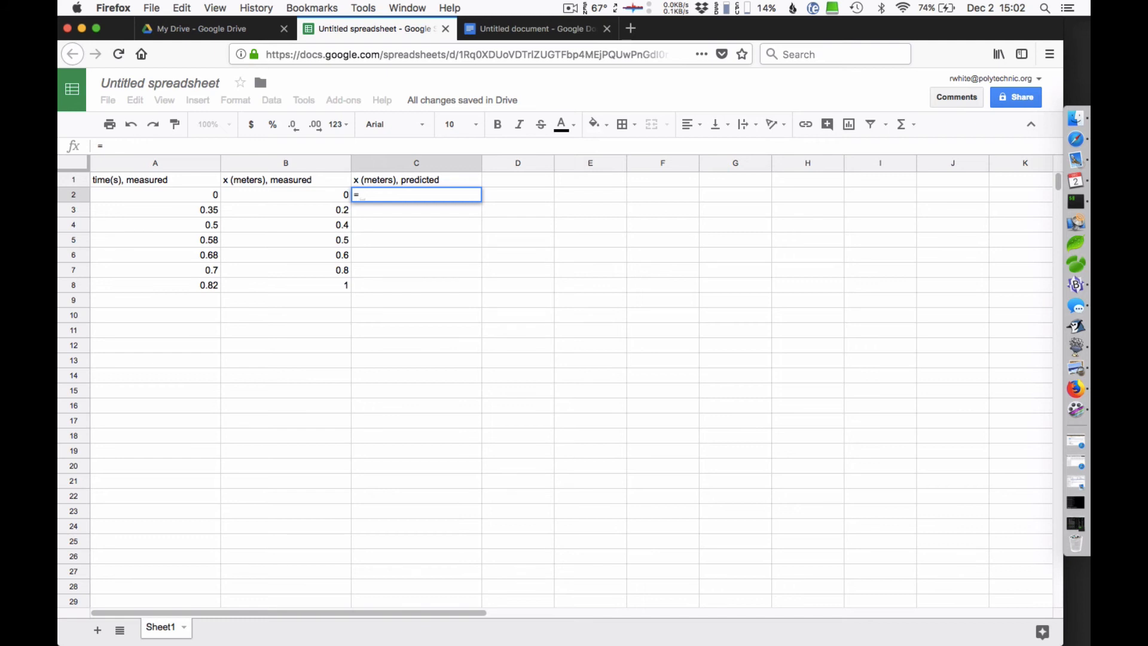
key("super+v")
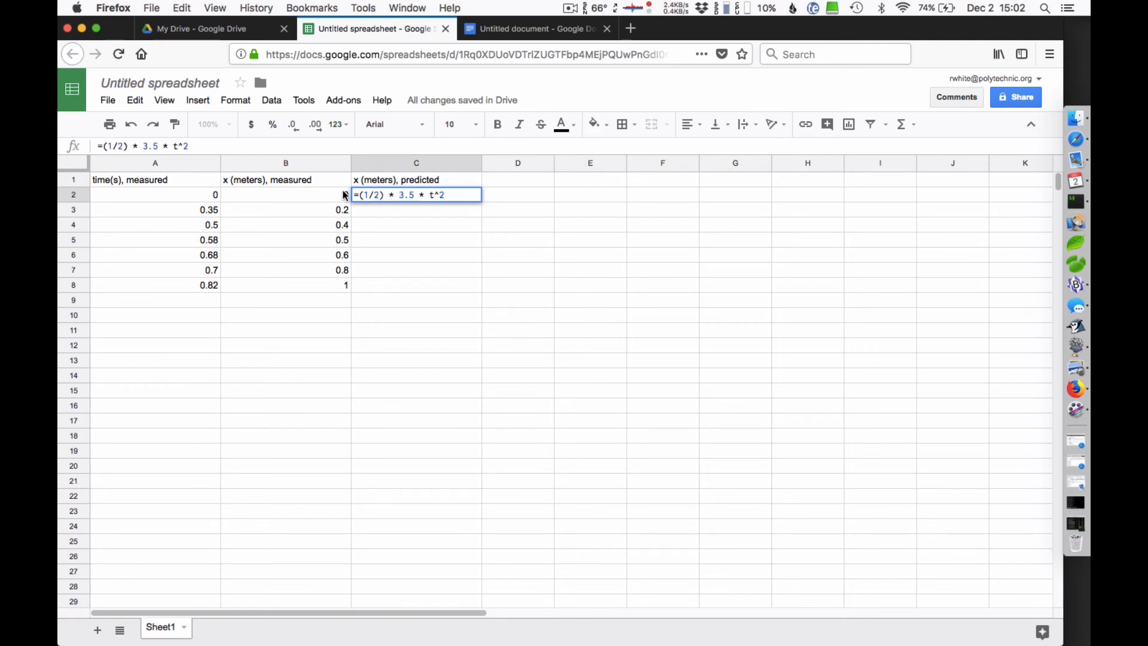
Replace t in the C2 formula with a reference to cell A2, giving =(1/2) * 3.5 * A2^2.
left_click(434, 196)
key("BackSpace")
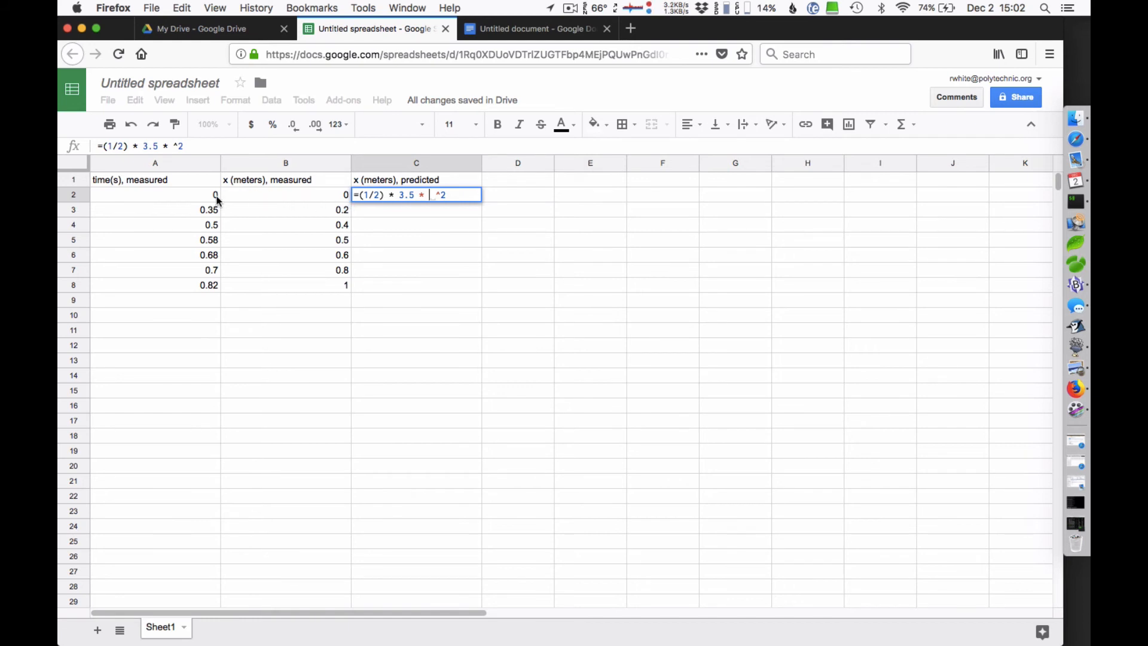
left_click(147, 195)
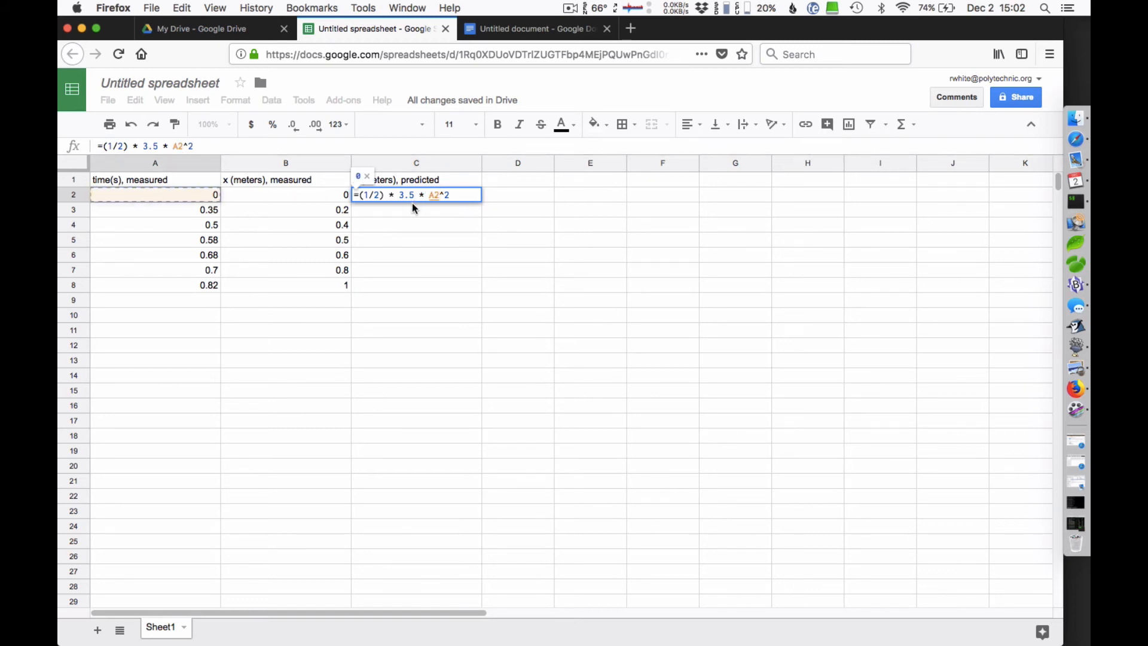
key("Return")
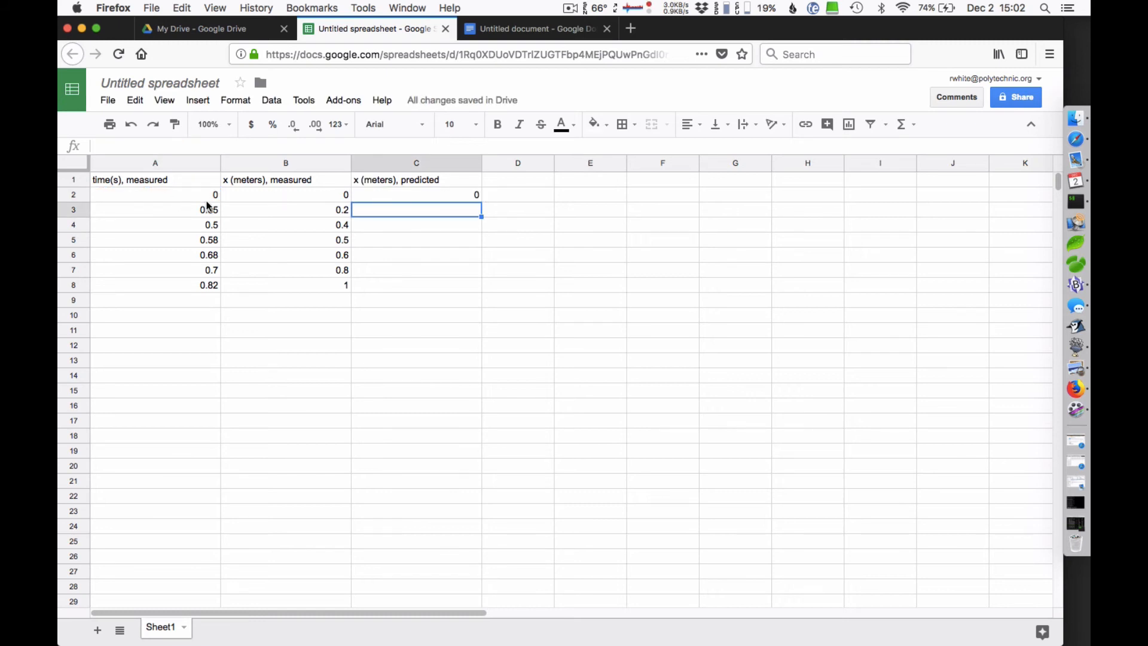
Fill the predicted-position formula from cell C2 down through C8.
left_click(436, 195)
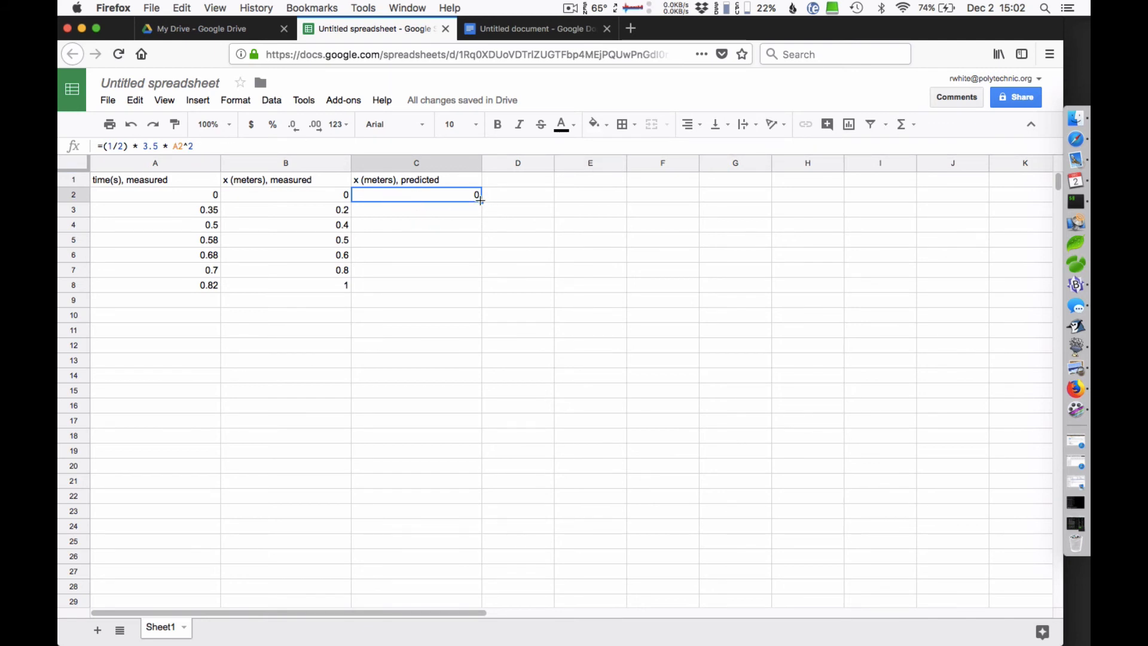
left_click_drag(481, 200, 481, 216)
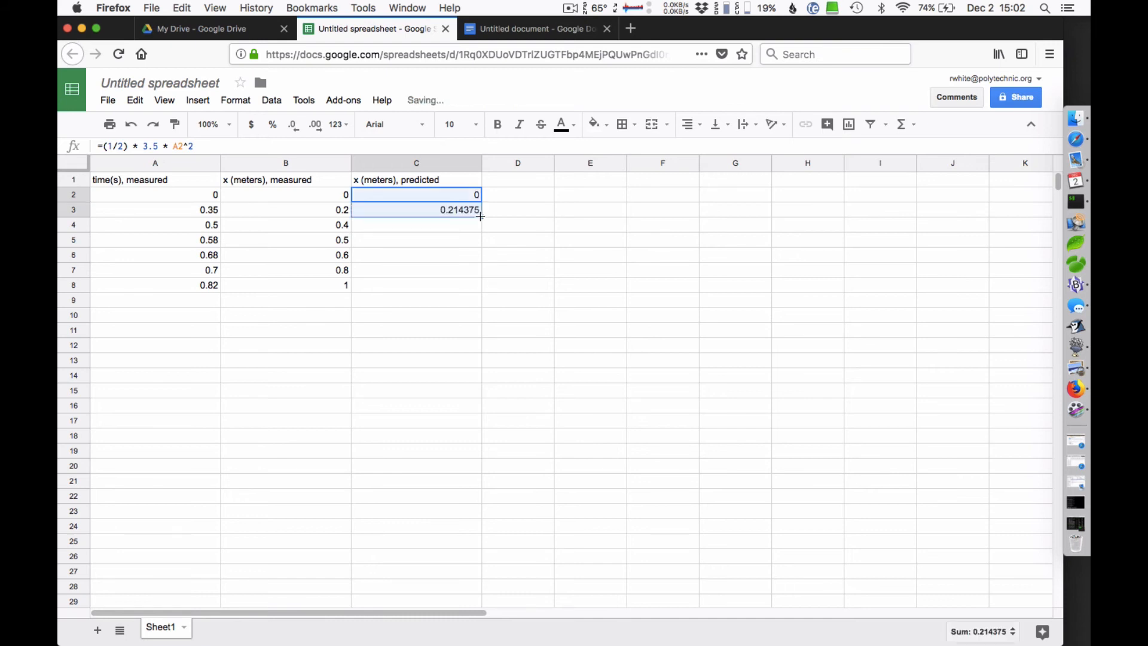
left_click(417, 207)
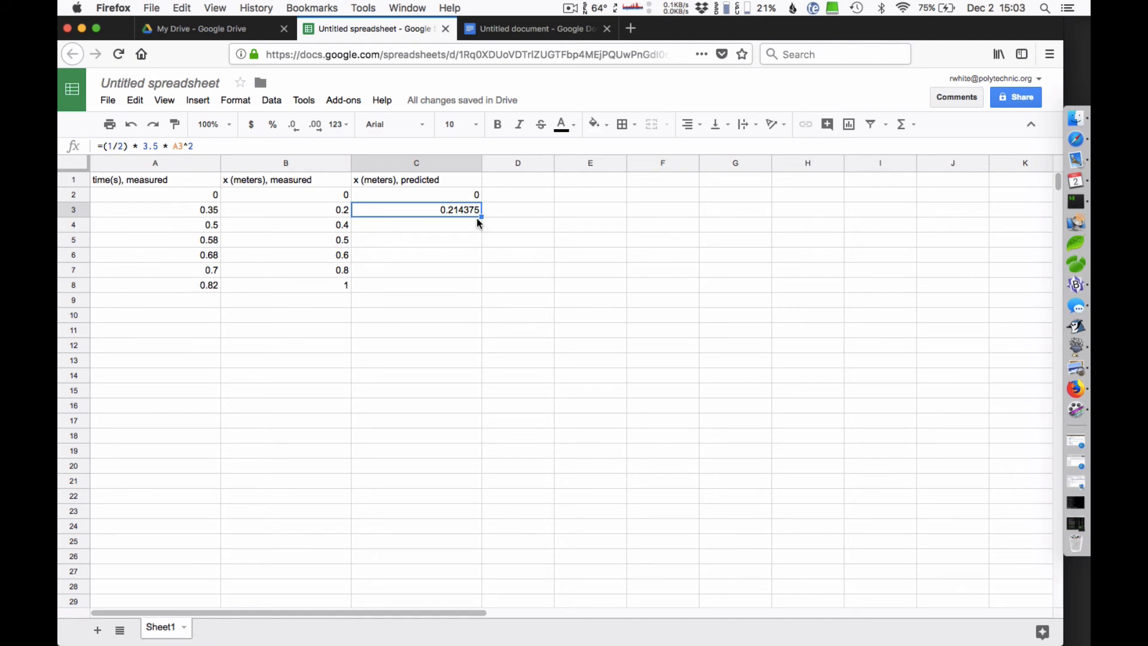
left_click_drag(482, 216, 482, 290)
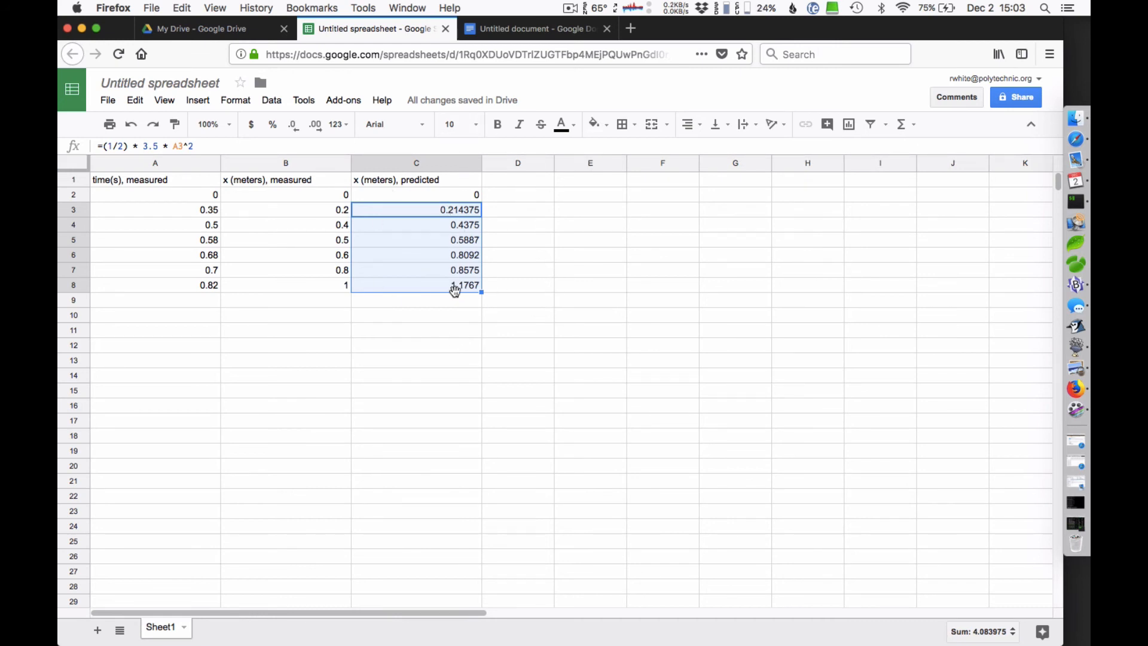
left_click(455, 335)
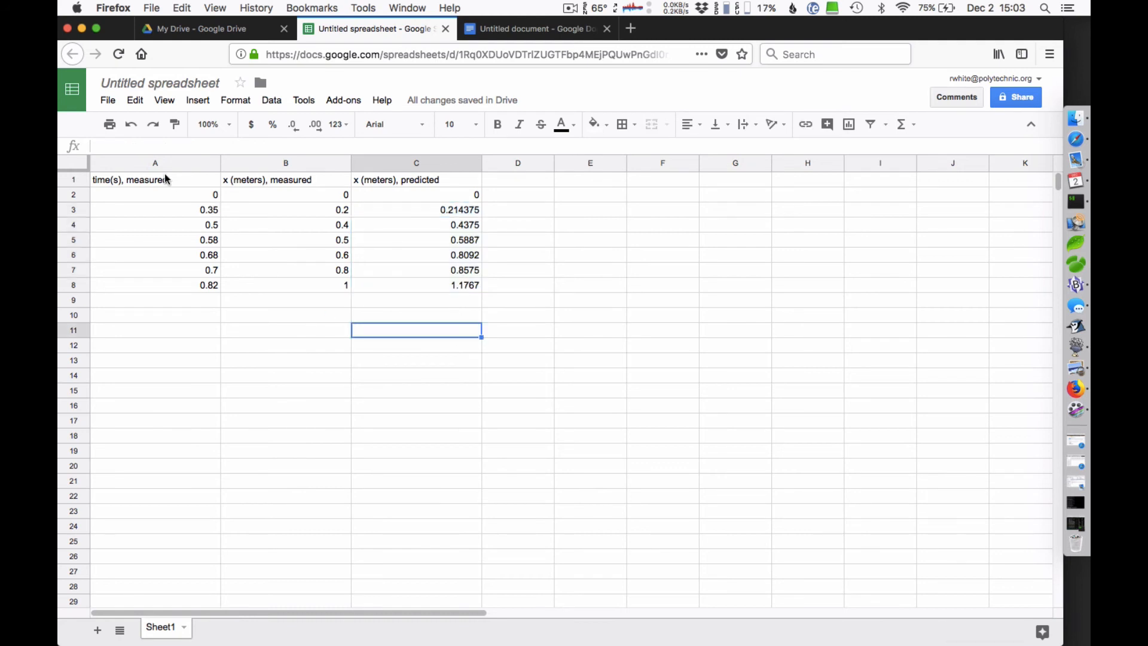
Insert a chart from the time, measured position and predicted position data in cells A2 to C8.
left_click_drag(166, 179, 288, 279)
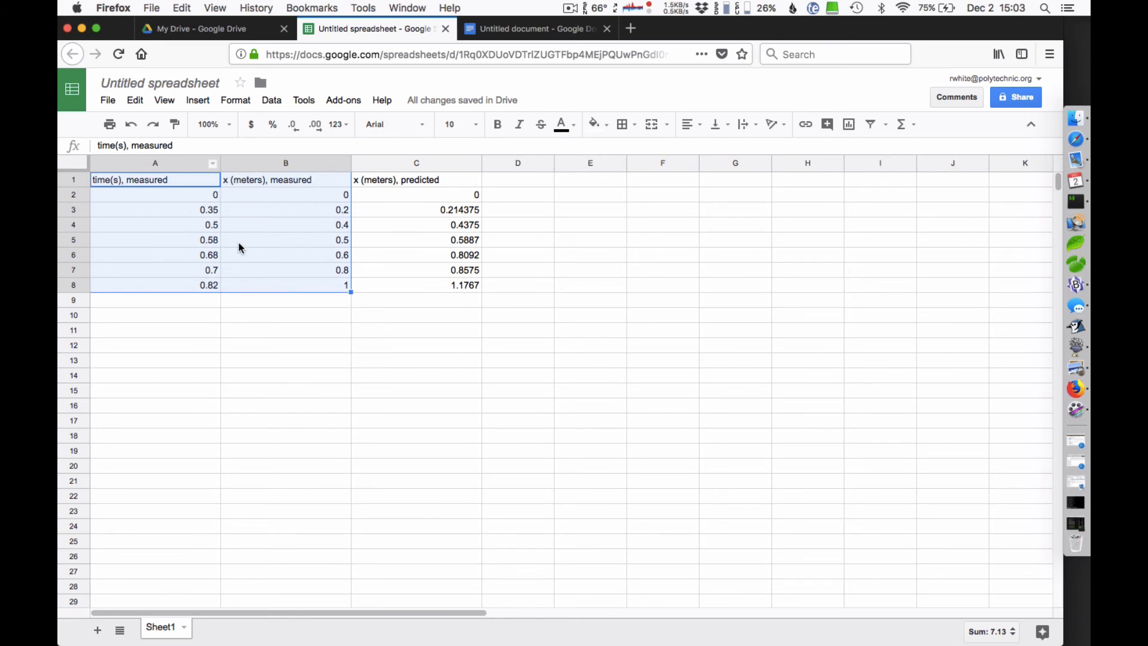
left_click(355, 331)
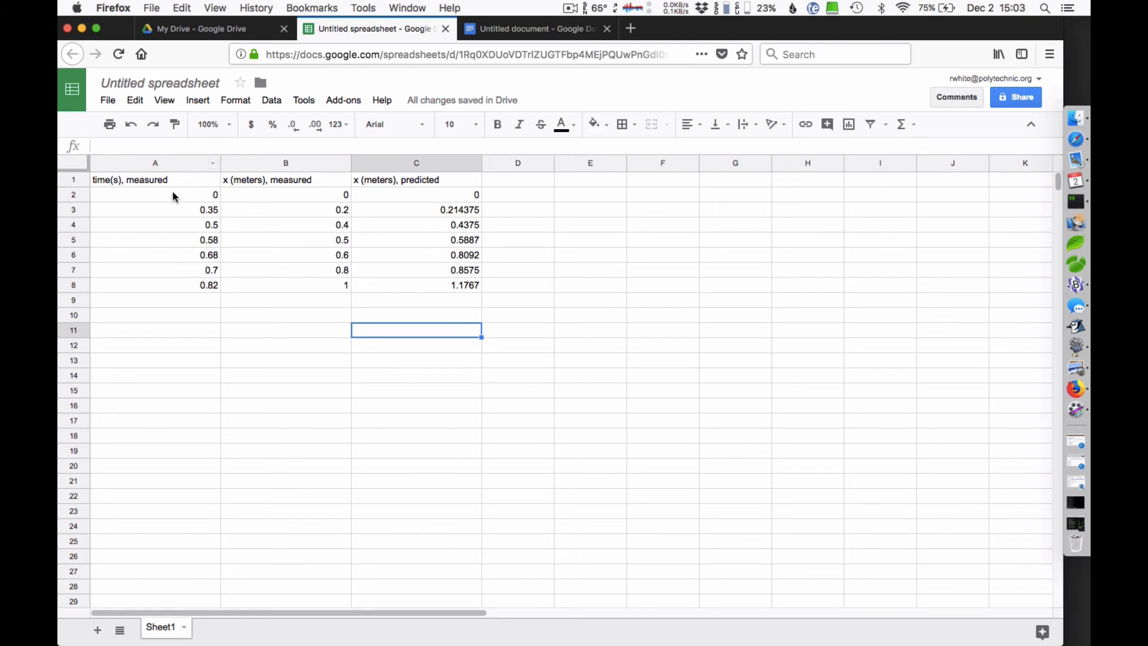
left_click_drag(174, 196, 435, 285)
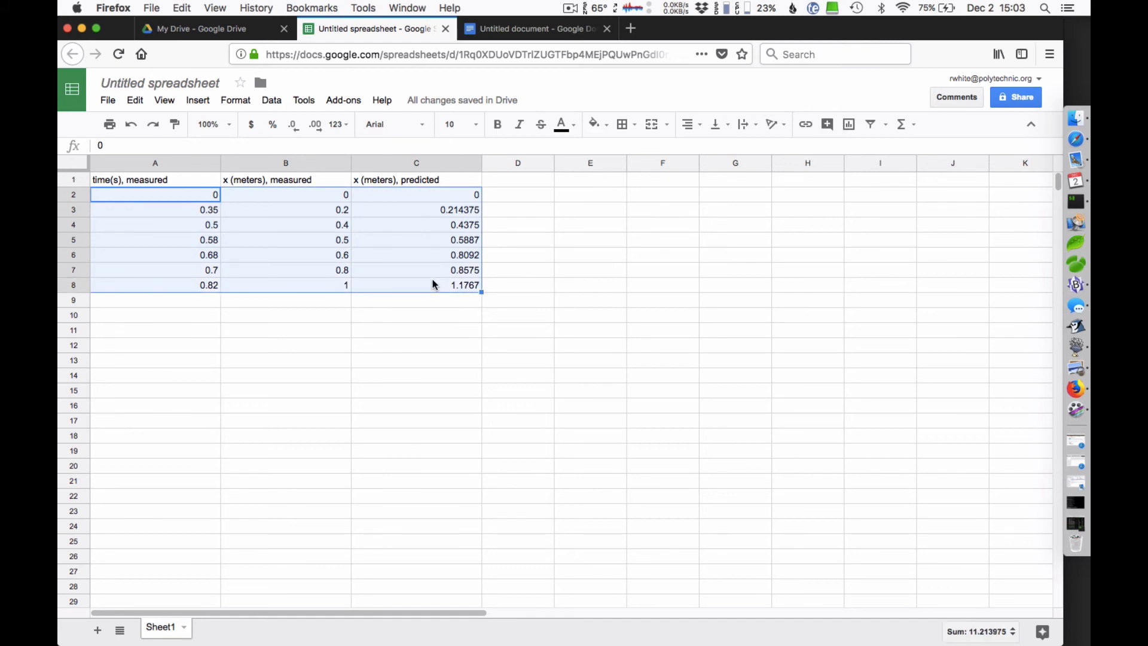
left_click(199, 100)
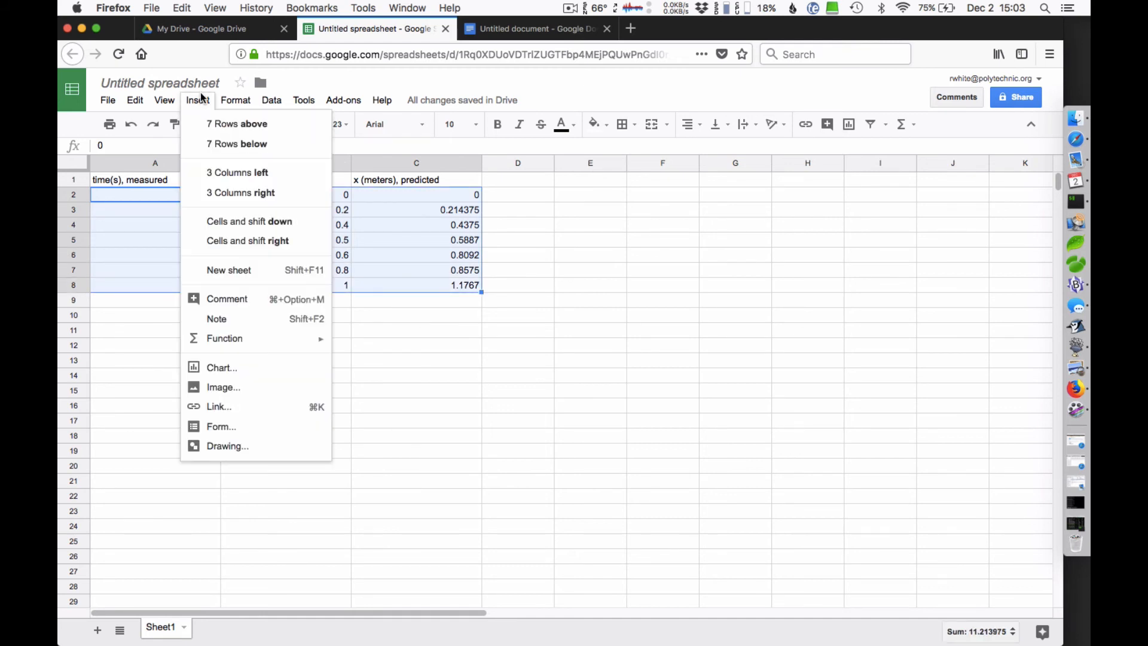
left_click(235, 364)
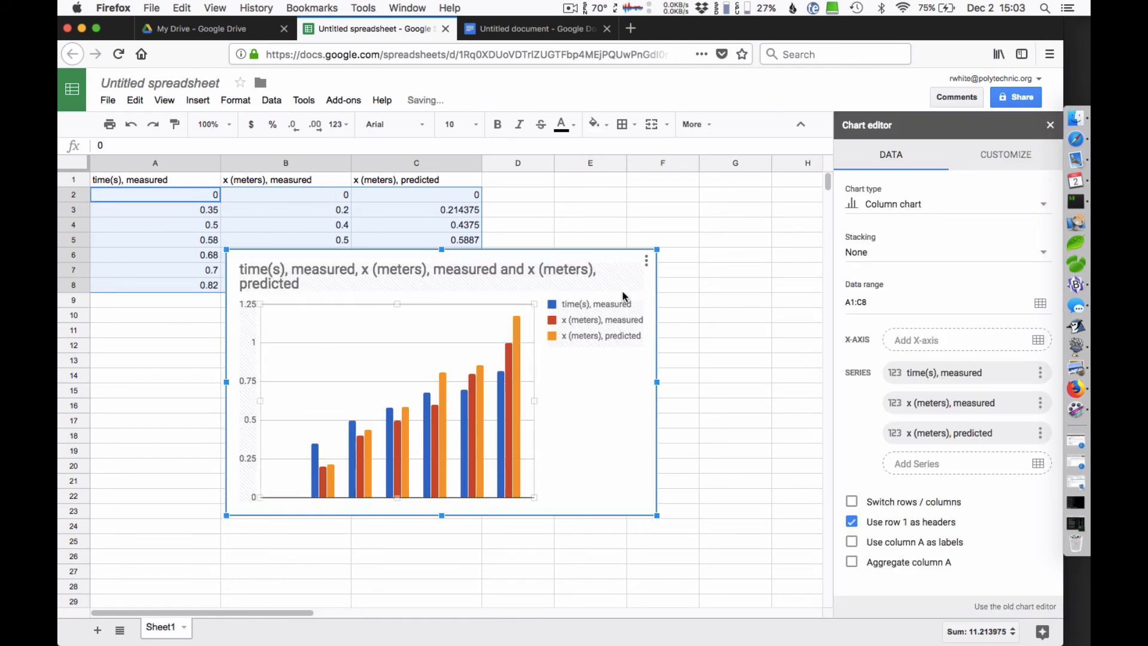
Change the column chart to a scatter chart and move it below the data table so the table is uncovered.
left_click(885, 206)
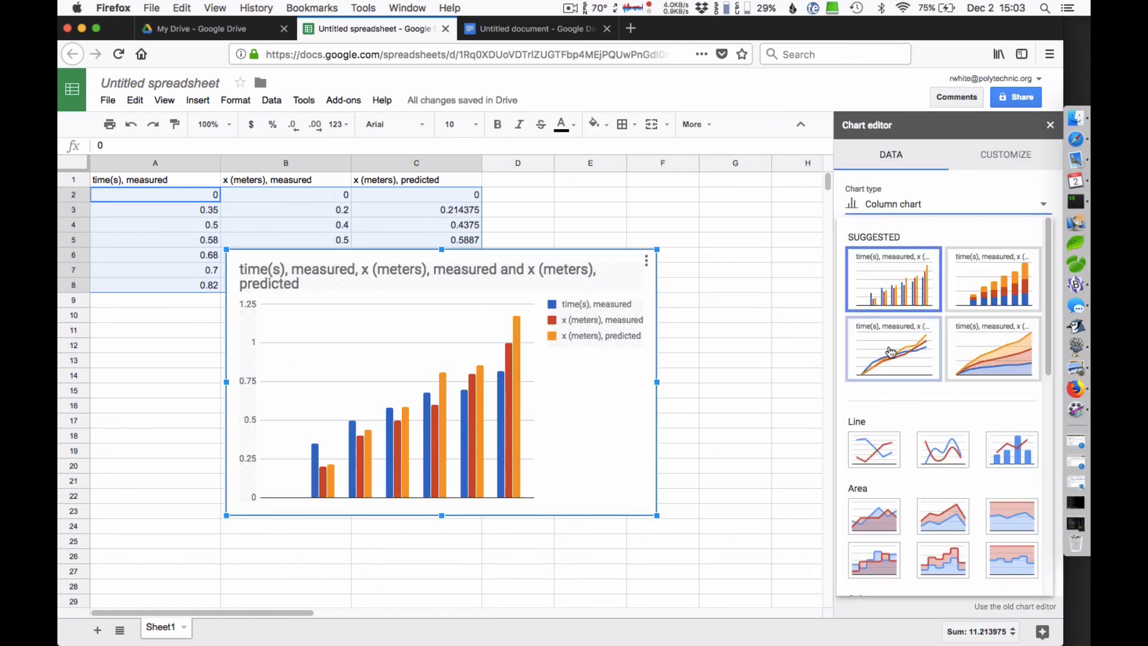
scroll(883, 353, "down", 10)
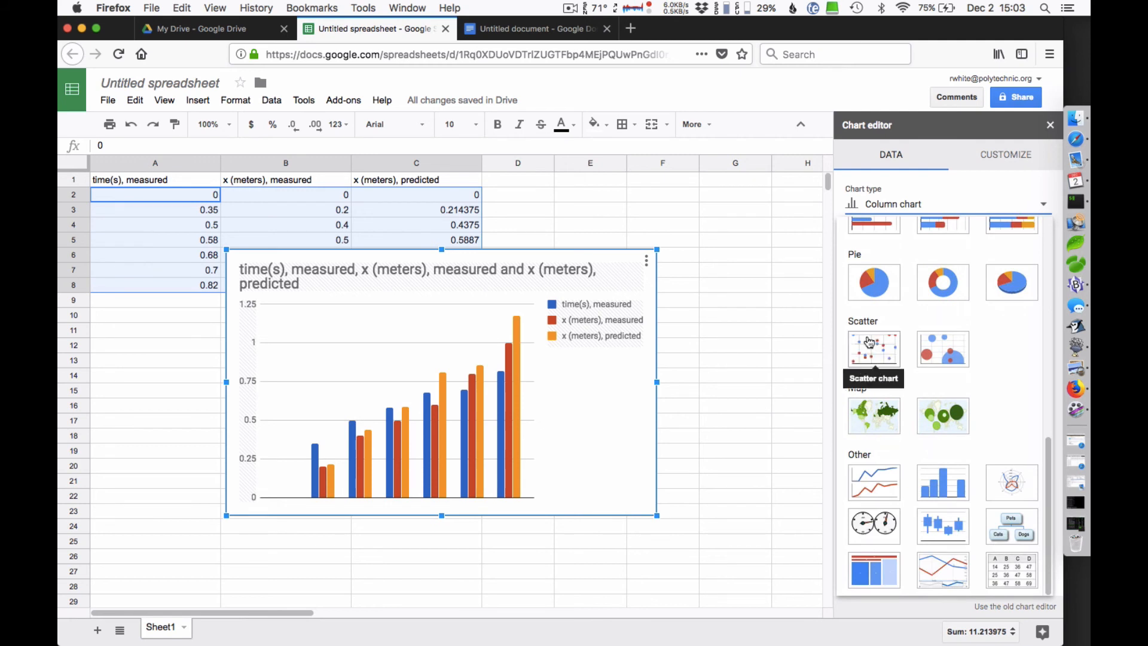
left_click(868, 350)
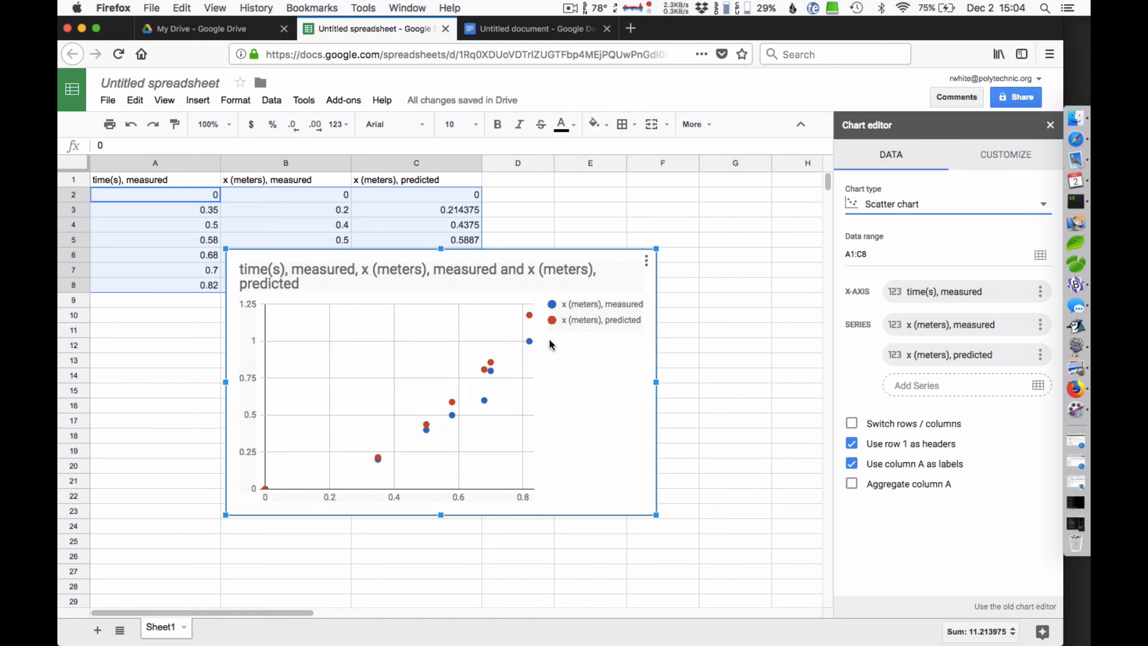
left_click_drag(589, 259, 576, 357)
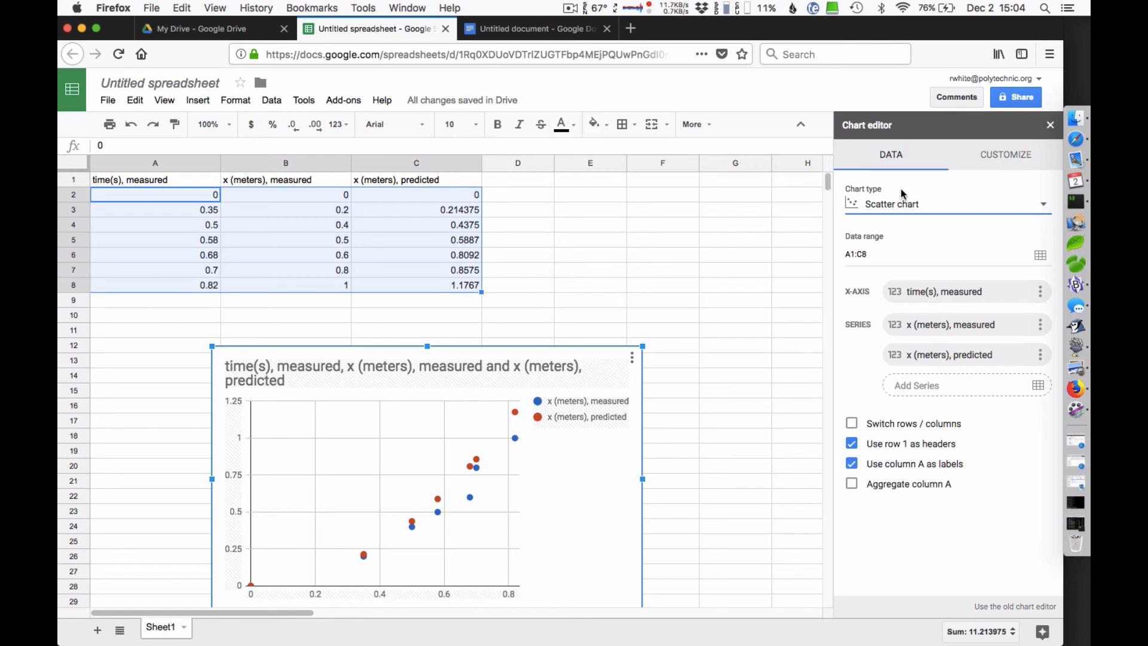
Add a polynomial trendline to all series of the scatter chart.
left_click(1006, 156)
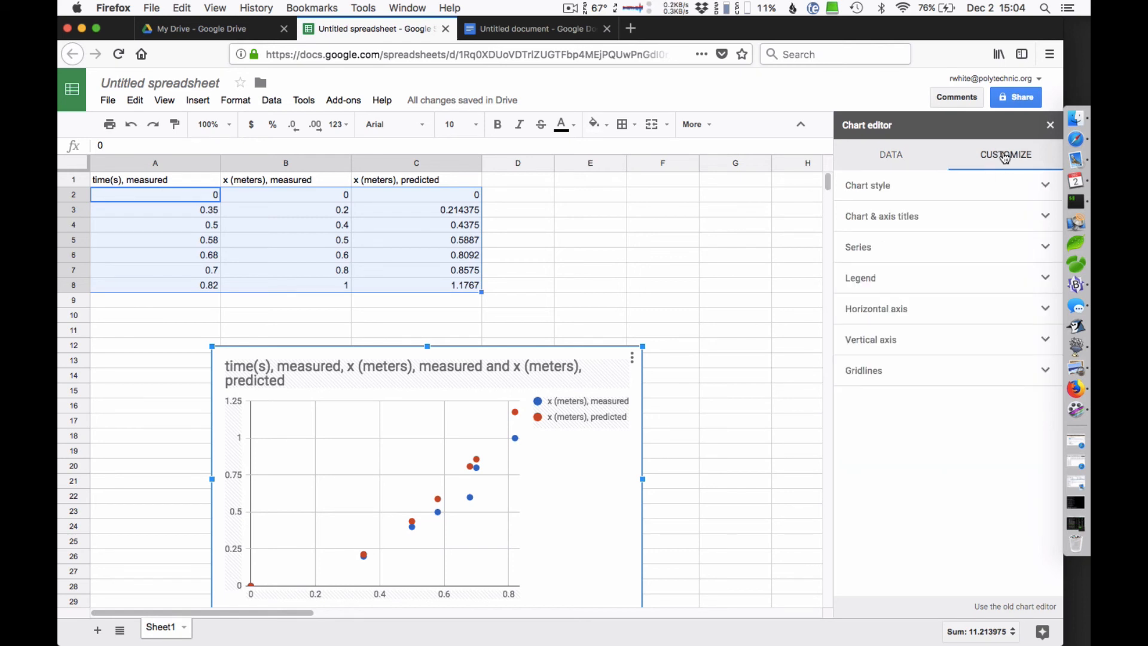
left_click(859, 249)
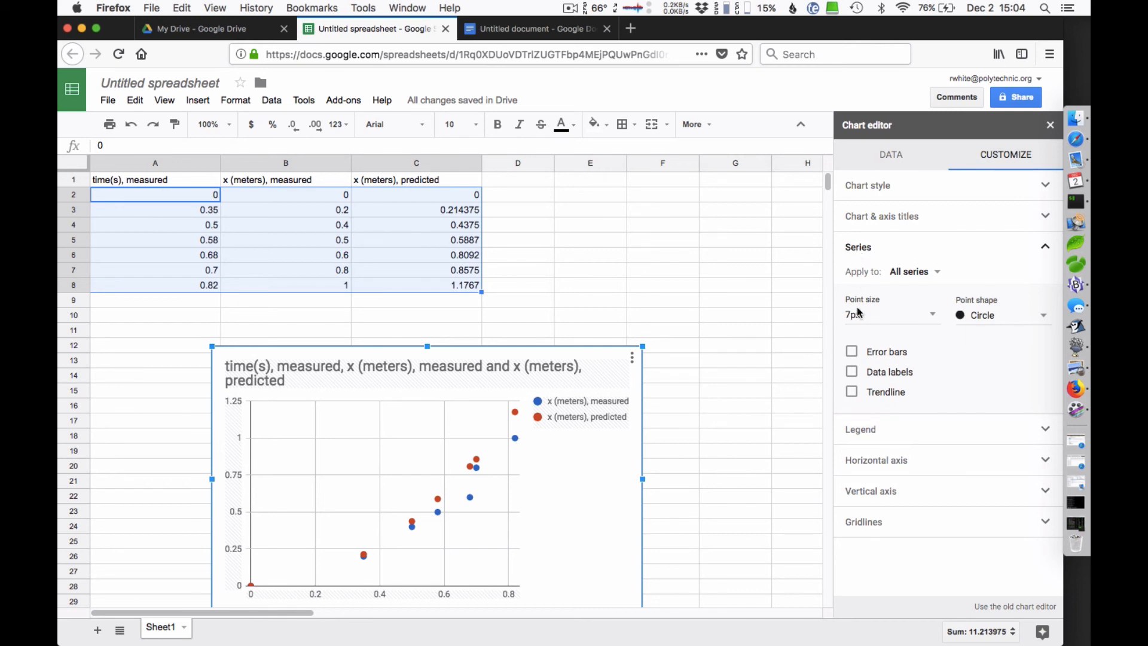
left_click(852, 392)
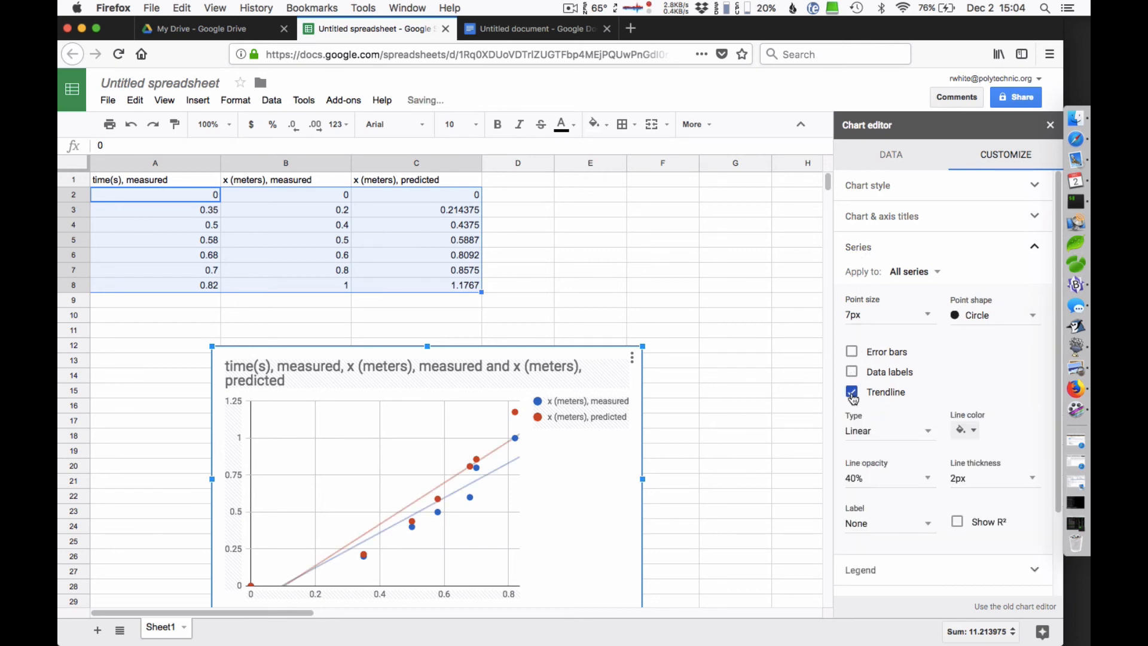
left_click(873, 434)
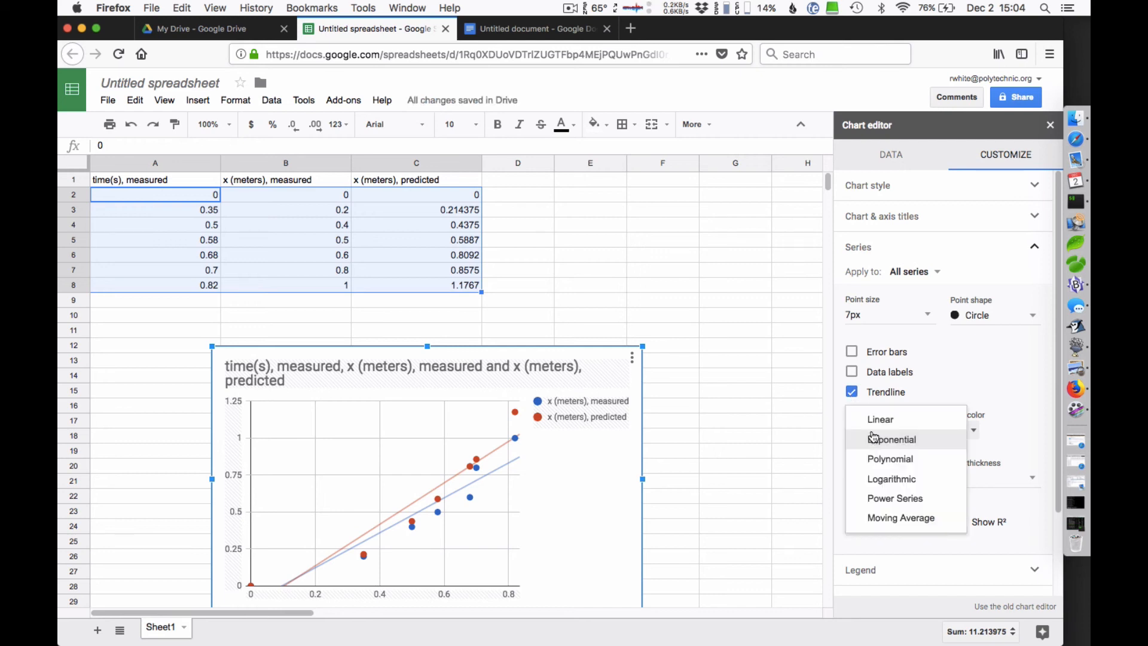
left_click(884, 460)
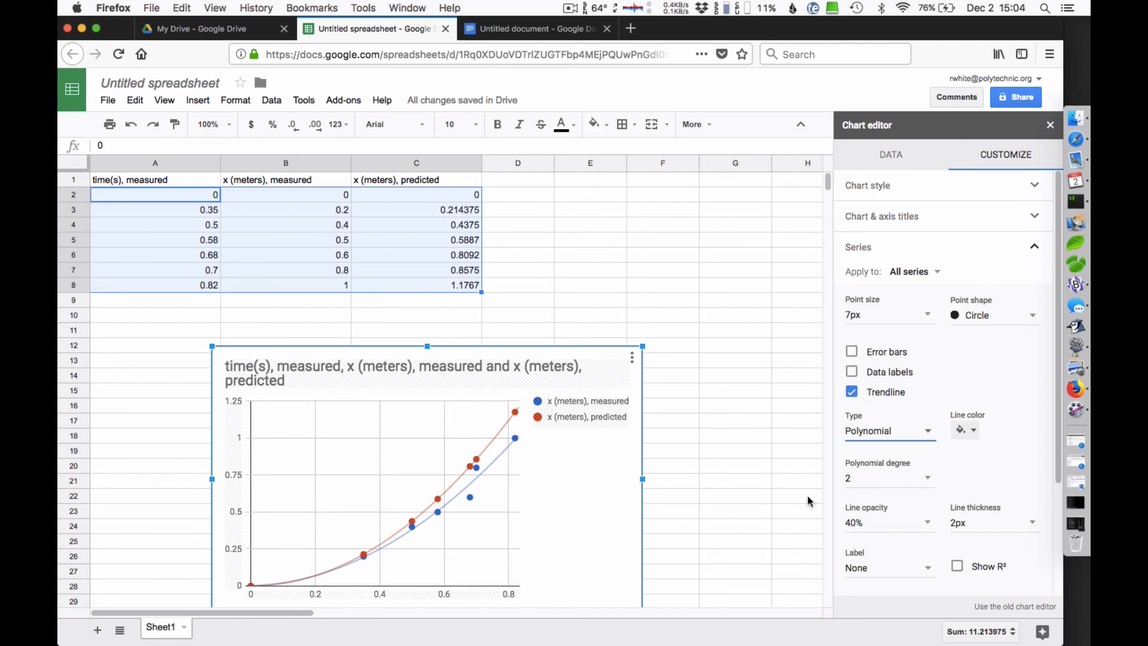
Show the R² value for the trendlines and set their label to Use Equation.
left_click(957, 568)
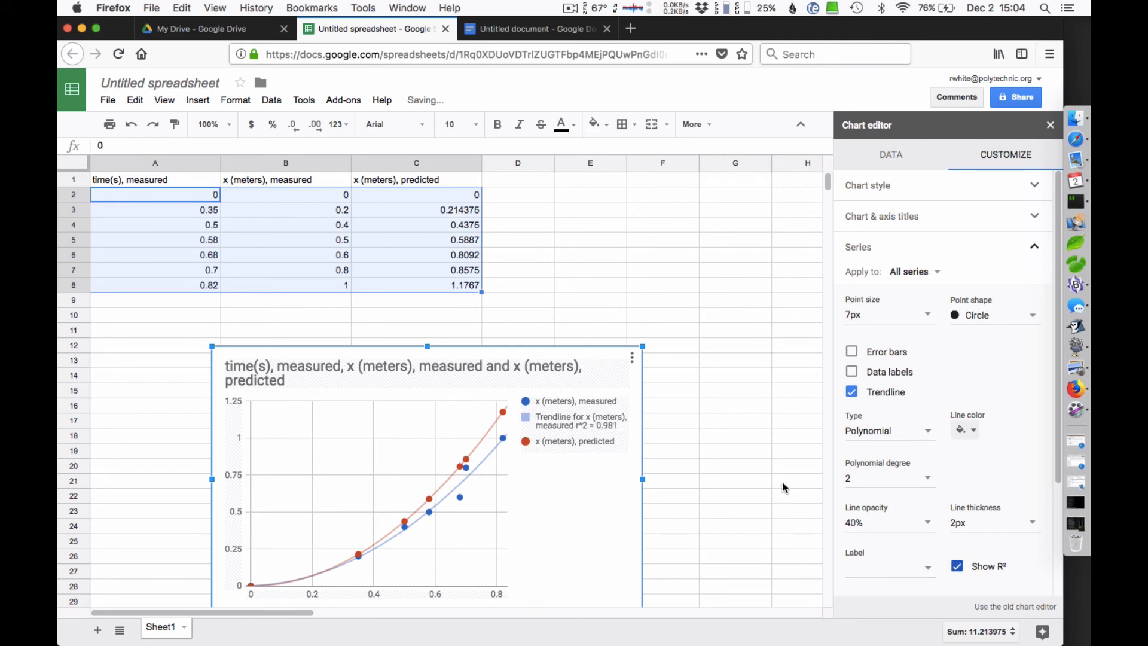
scroll(978, 411, "down", 2)
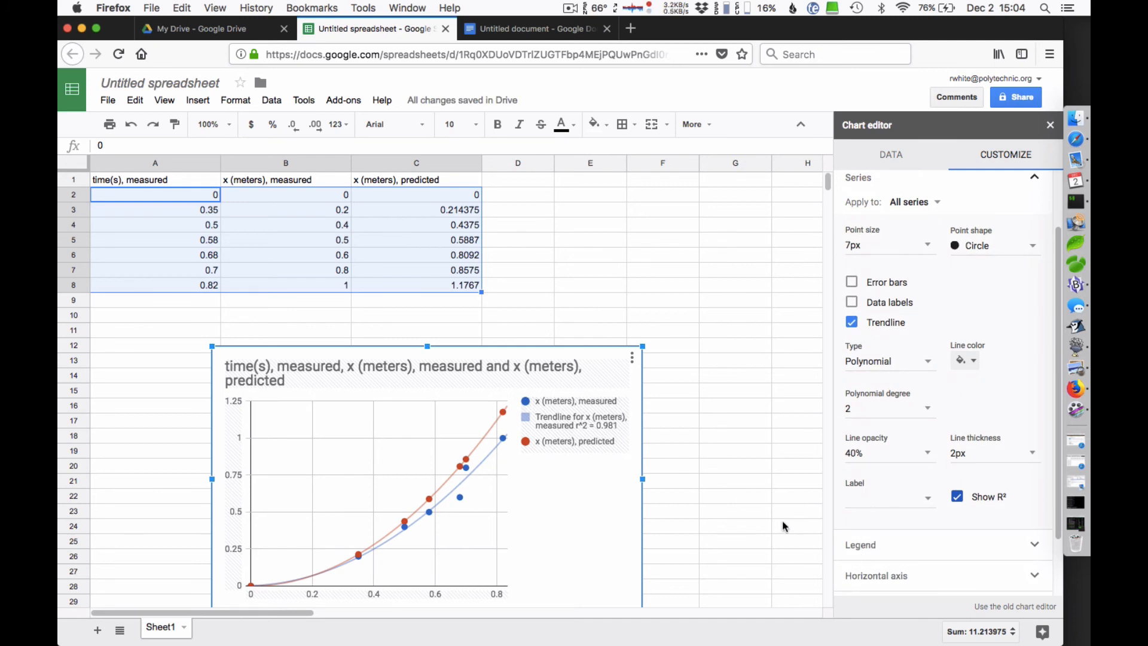
left_click(868, 546)
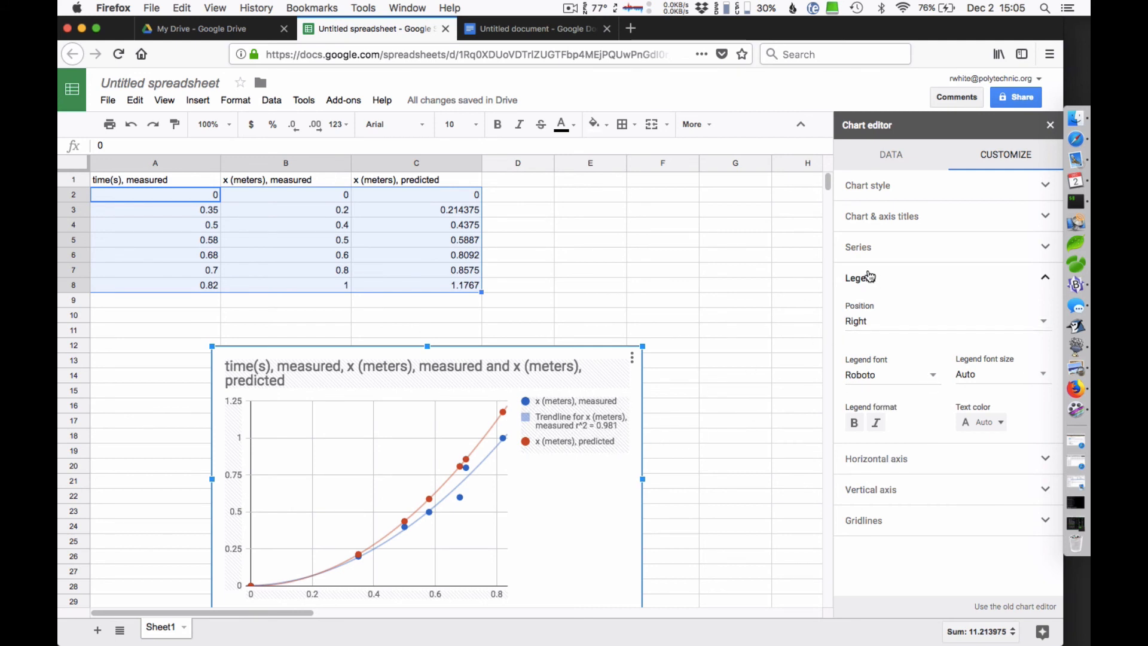
left_click(860, 249)
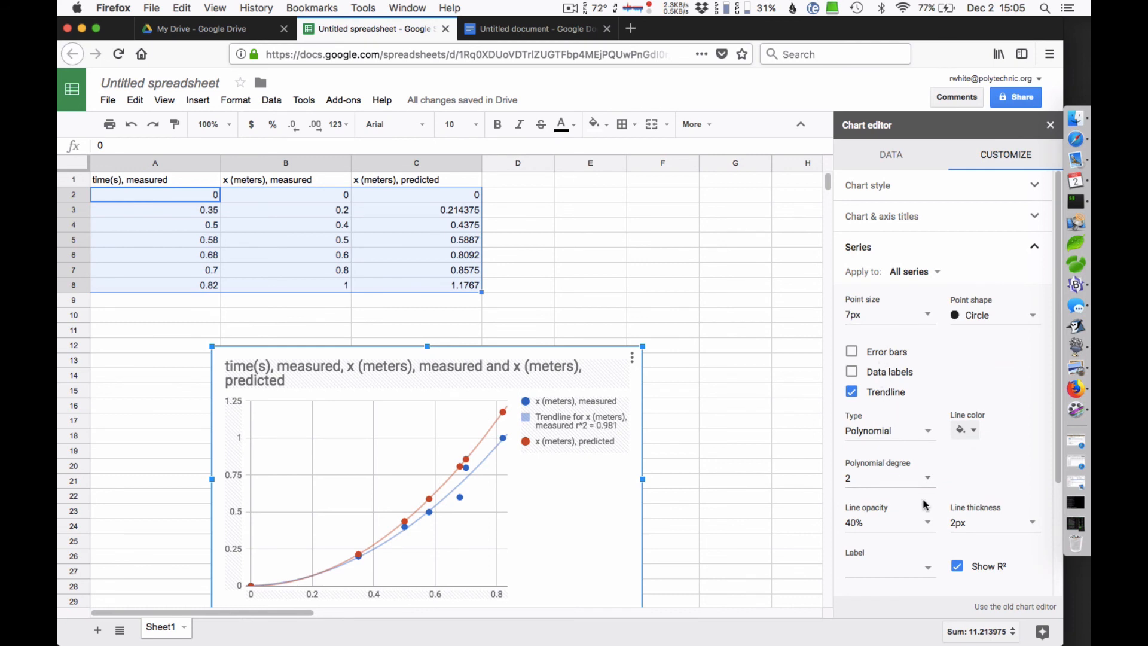
scroll(955, 495, "down", 3)
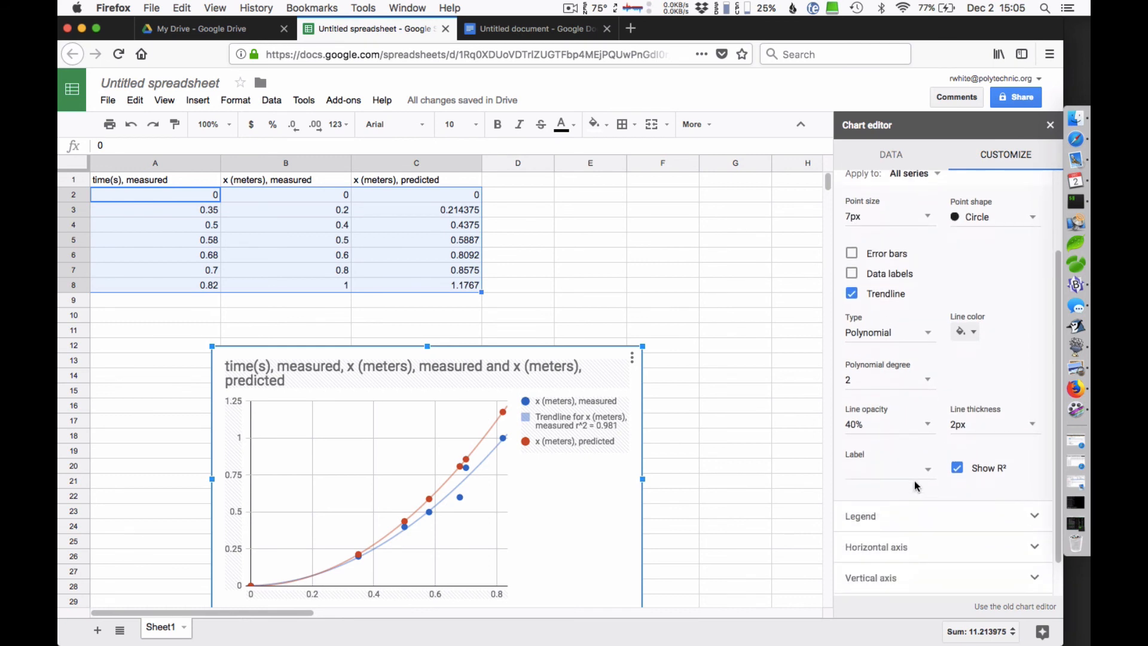
left_click(924, 473)
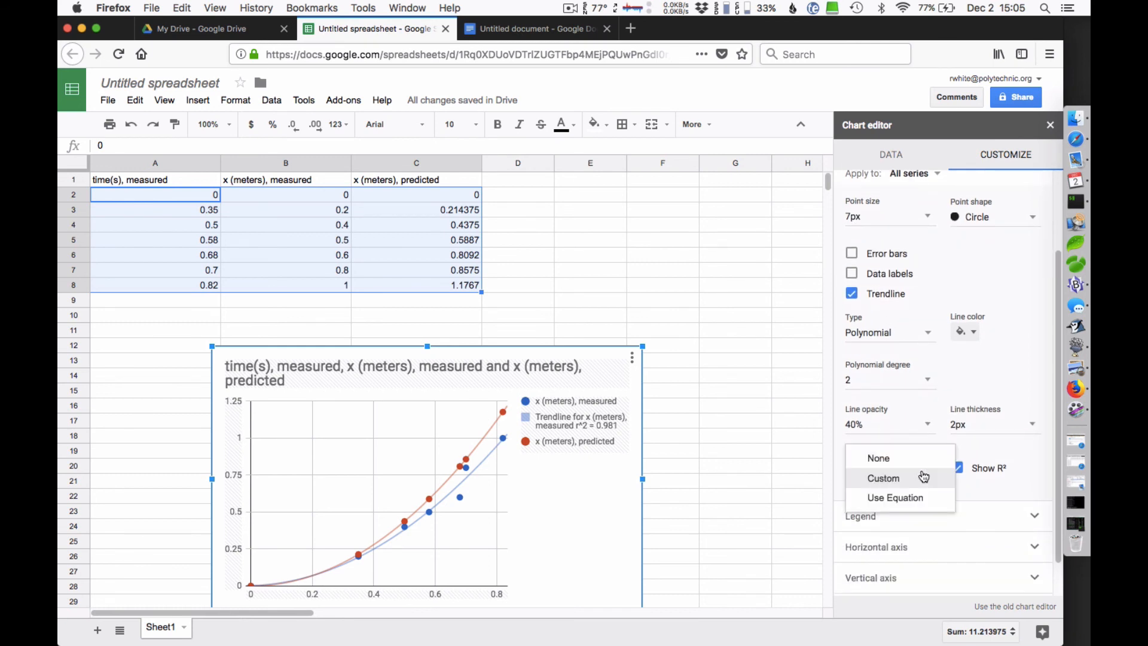
left_click(895, 499)
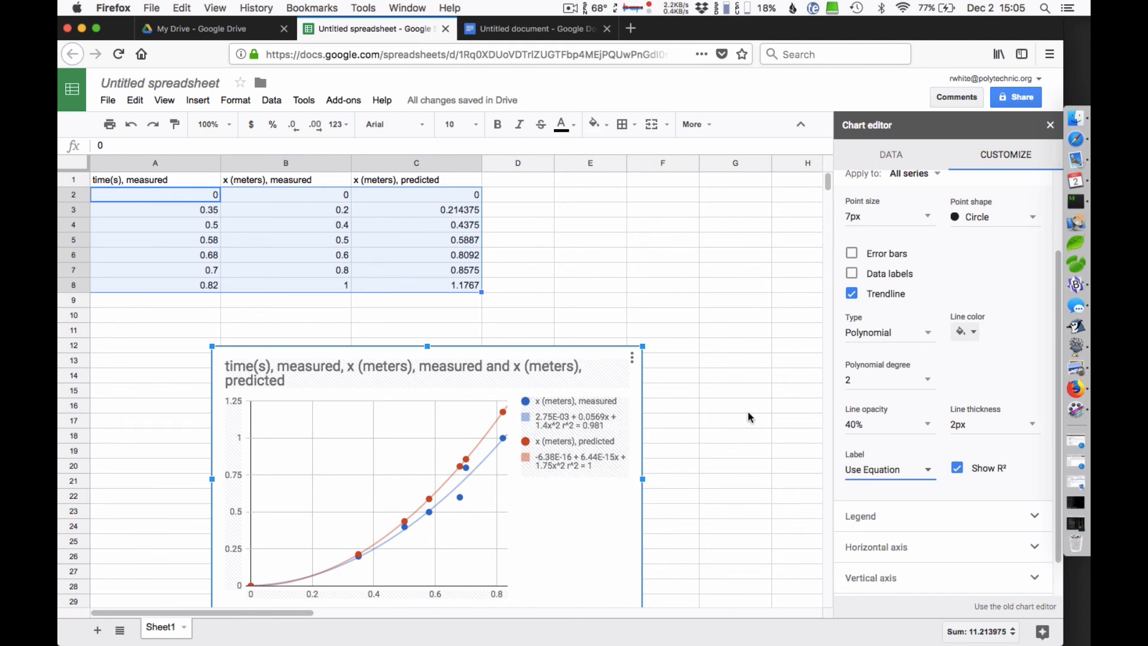
Set the chart's horizontal axis title to "time (s)".
scroll(908, 388, "up", 3)
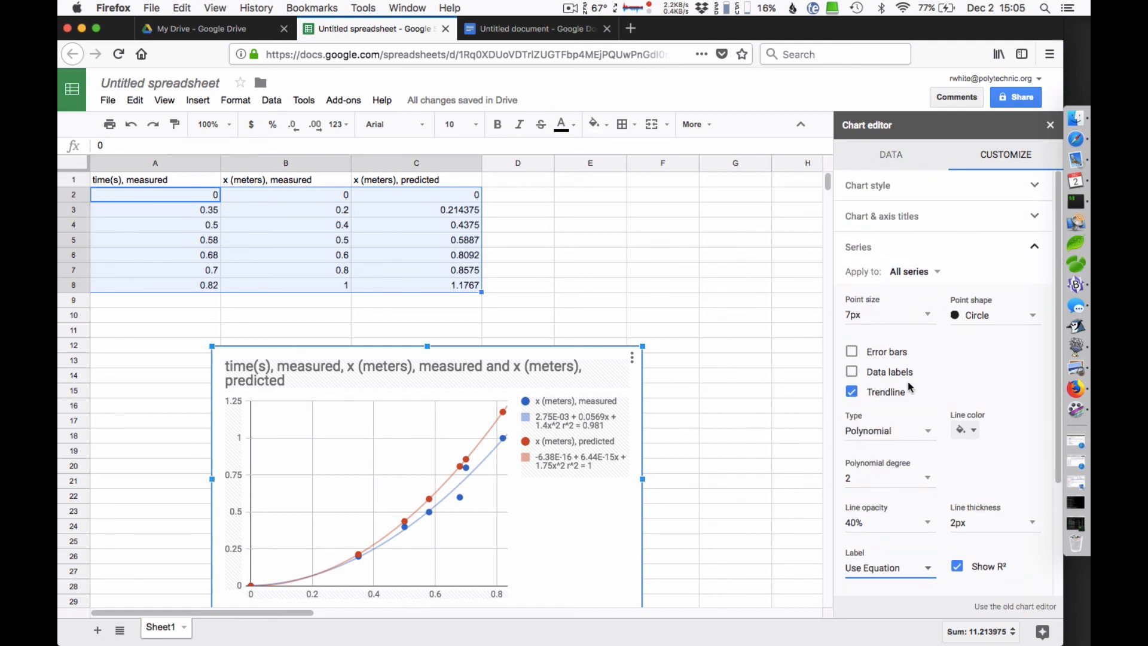
left_click(885, 218)
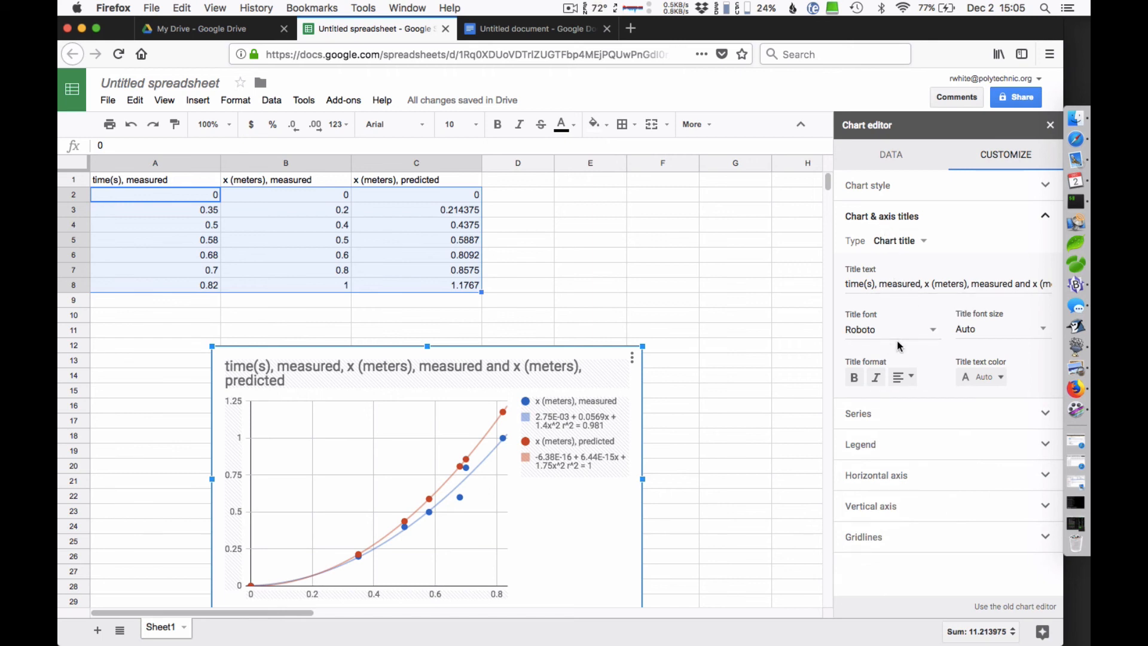
left_click(895, 242)
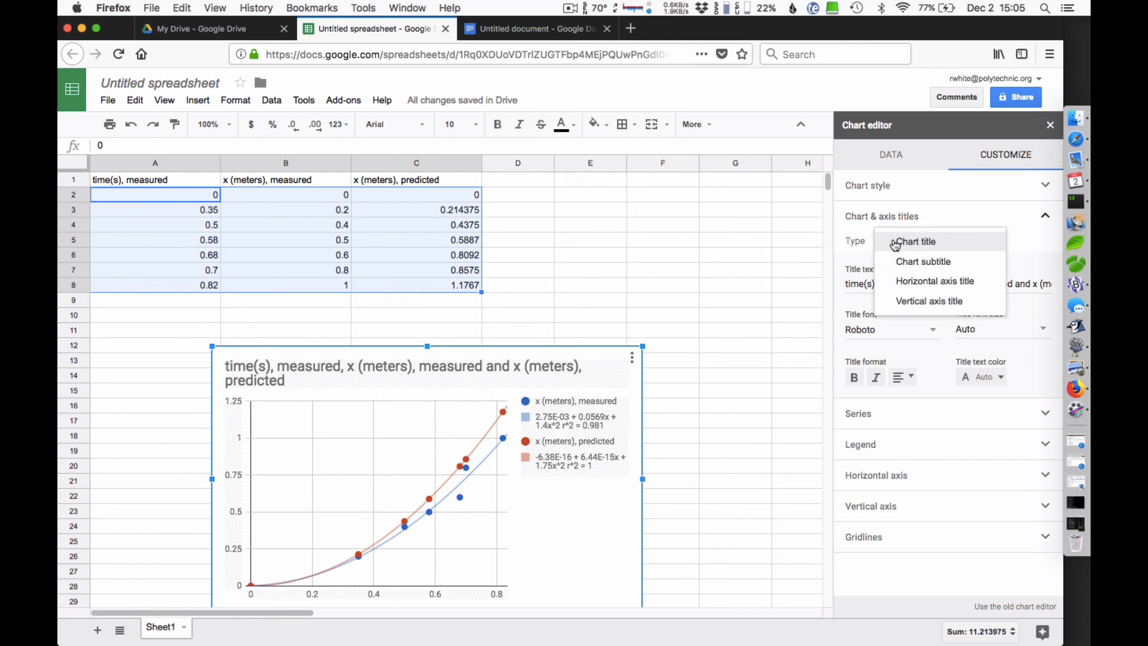
left_click(918, 281)
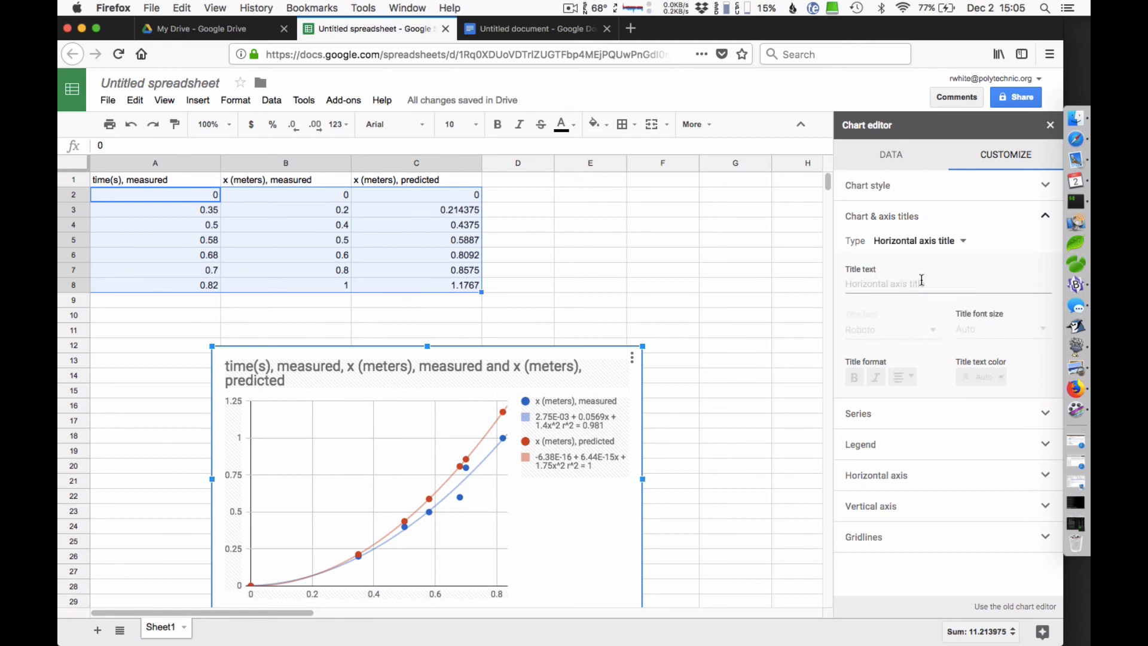
left_click(922, 281)
type("time (s")
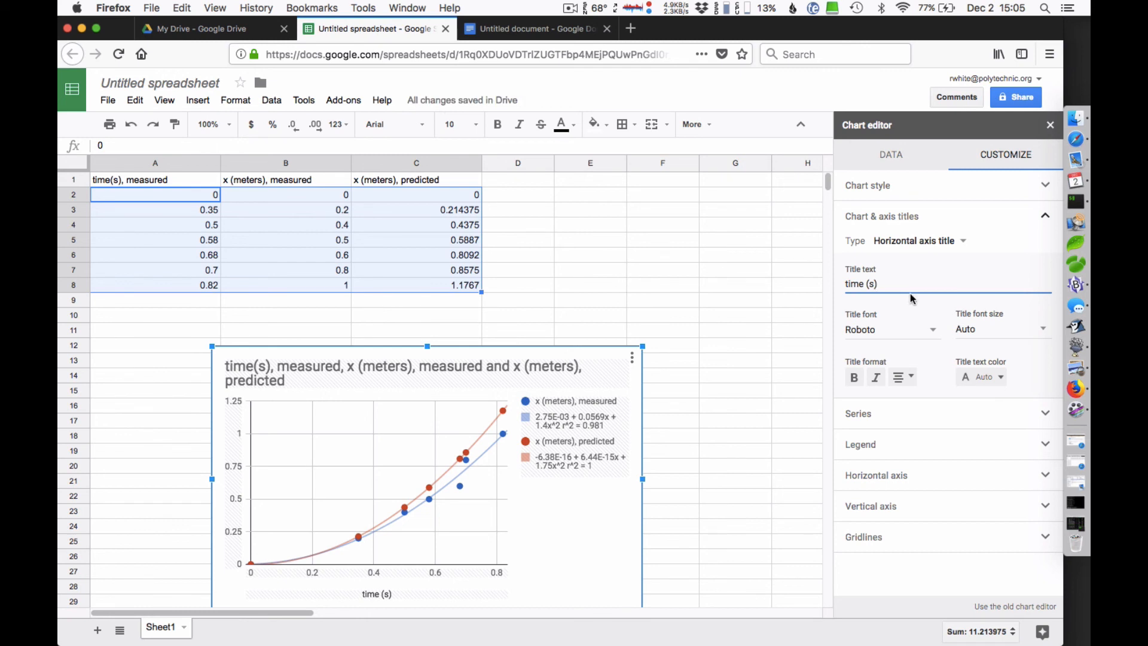
Set the chart's vertical axis title to "position (m)".
left_click(949, 245)
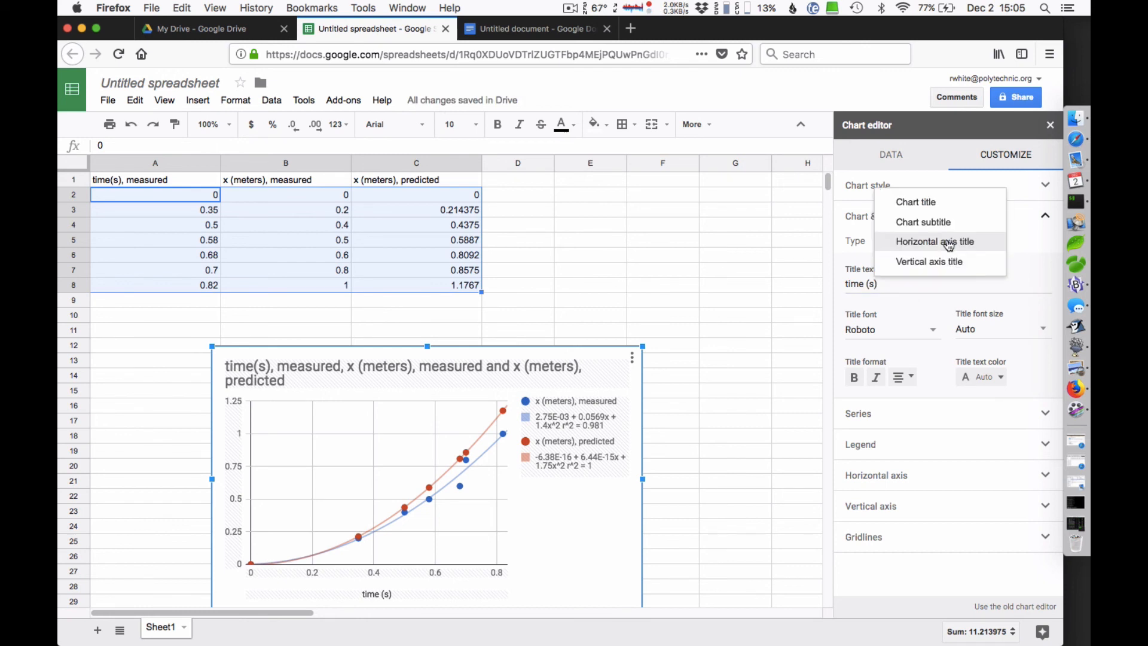
left_click(929, 260)
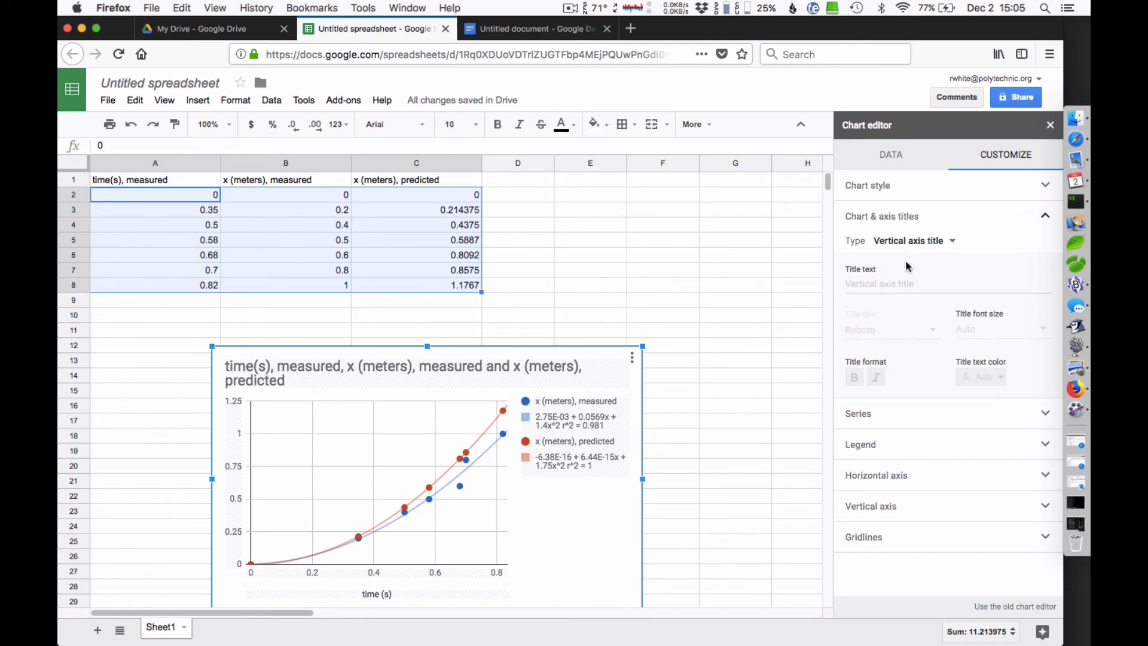
left_click(875, 283)
type("position (m")
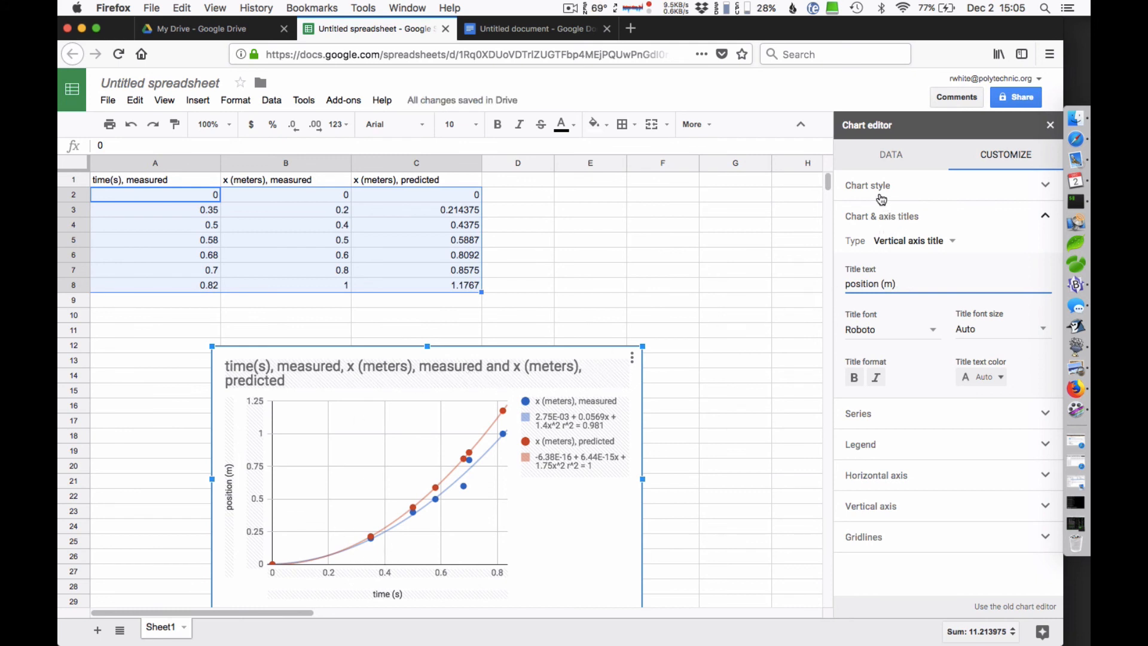
Replace the chart title with "Position-time for a rolling sphere, angle 30°".
left_click(887, 219)
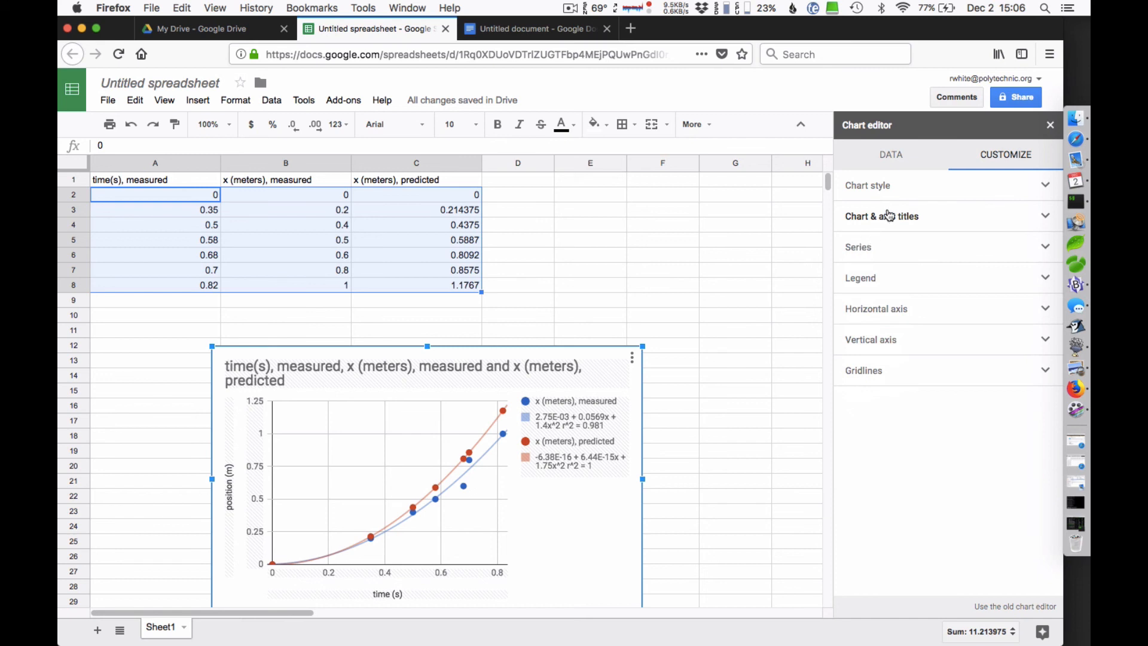
left_click(889, 217)
left_click(909, 241)
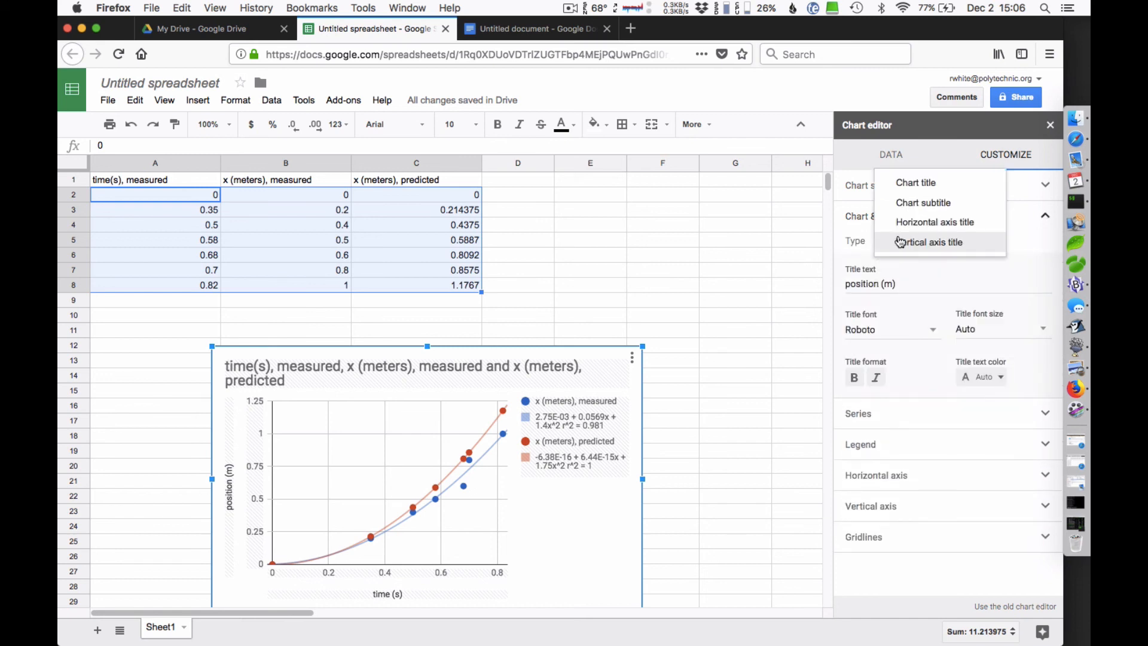
left_click(910, 188)
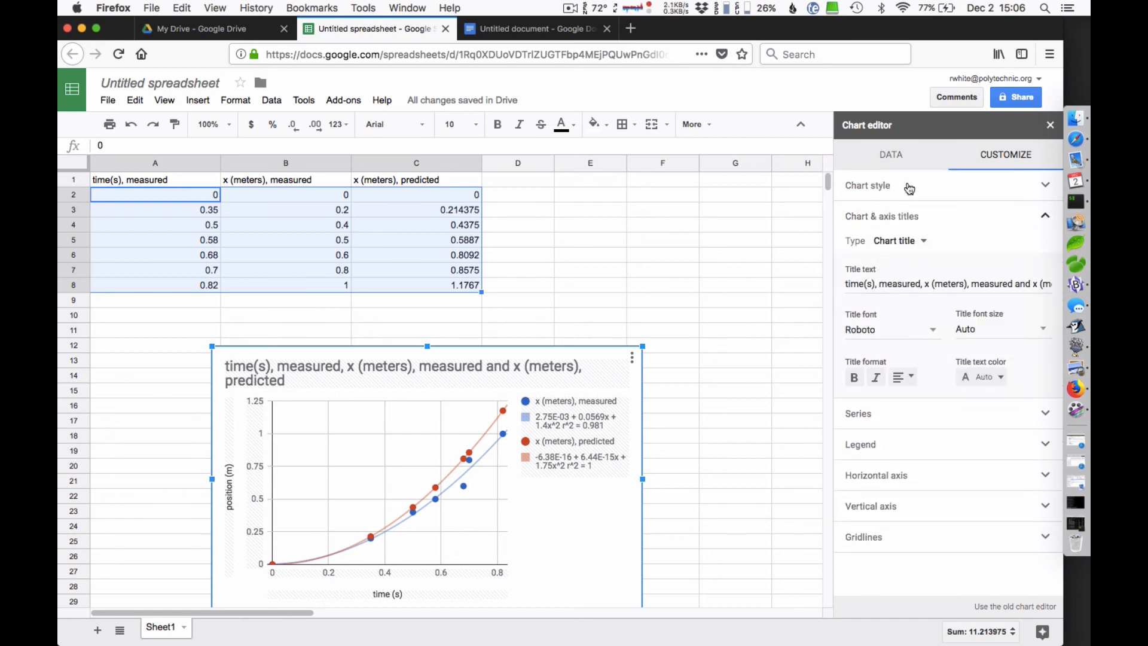
left_click(866, 283)
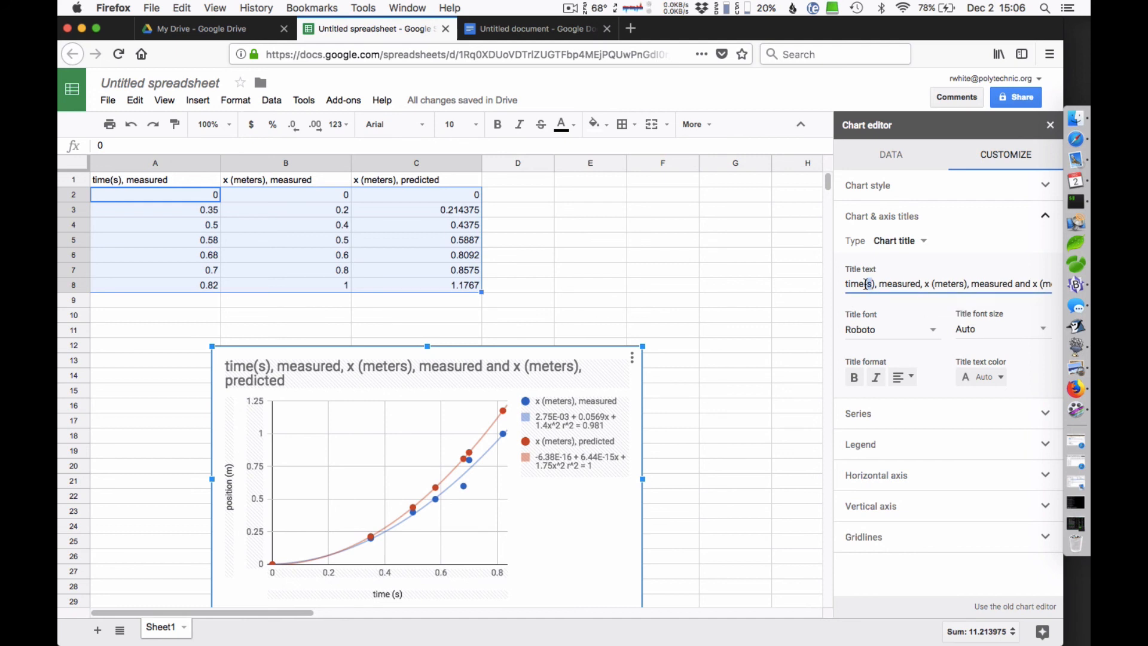
triple_click(866, 284)
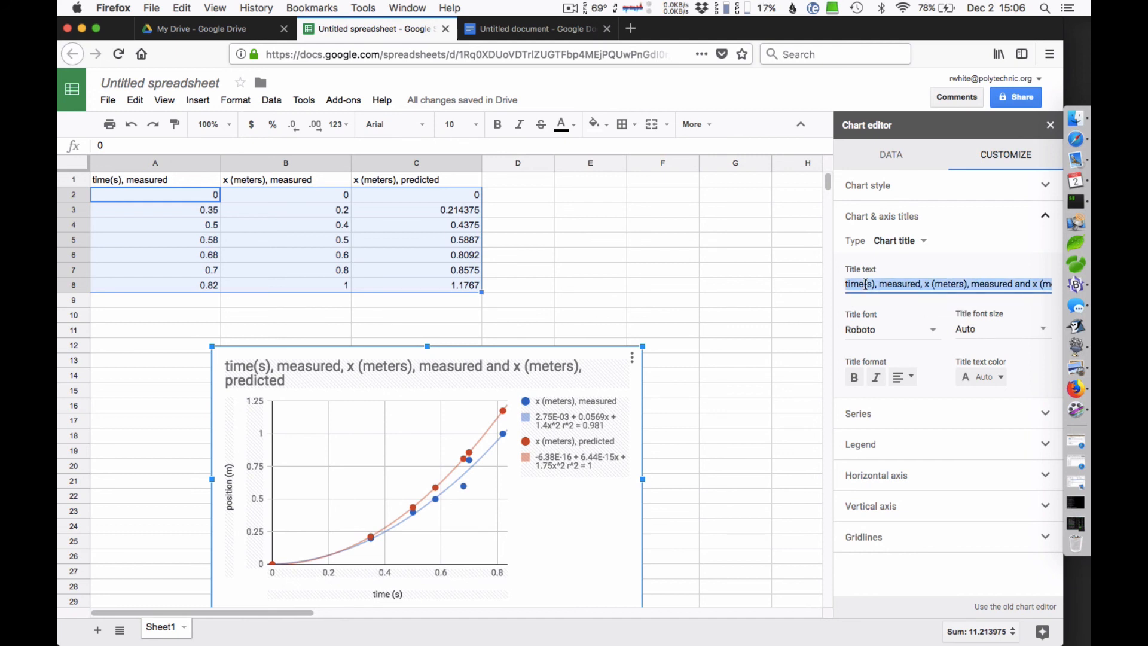
type("Pos")
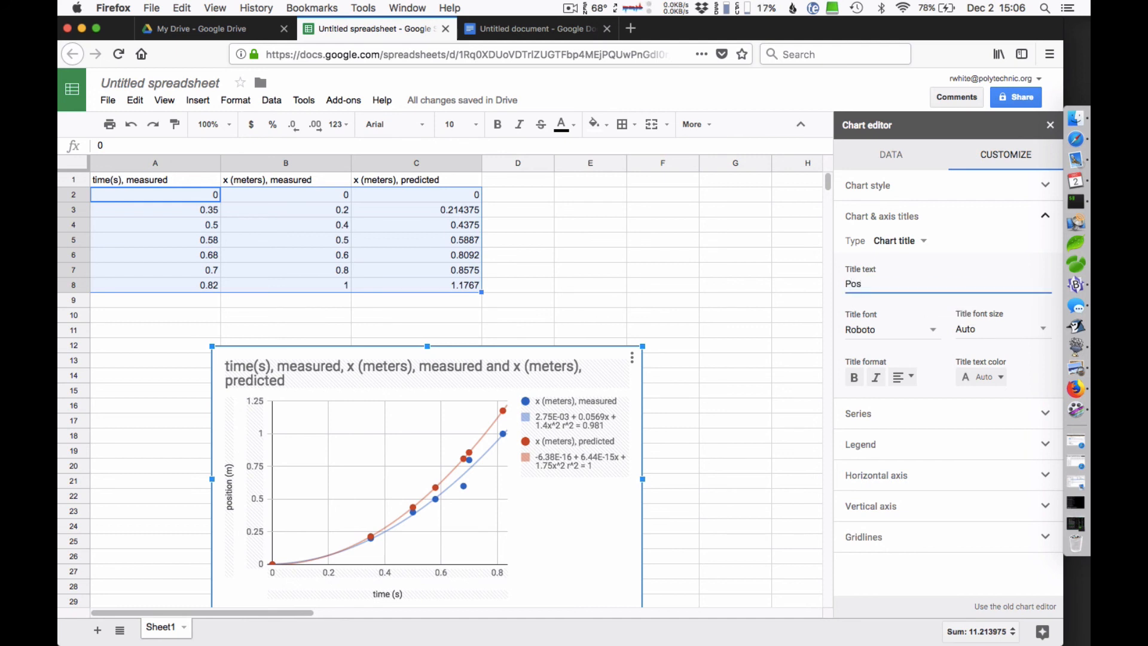
type("ition-time for a rolling sphere, angle")
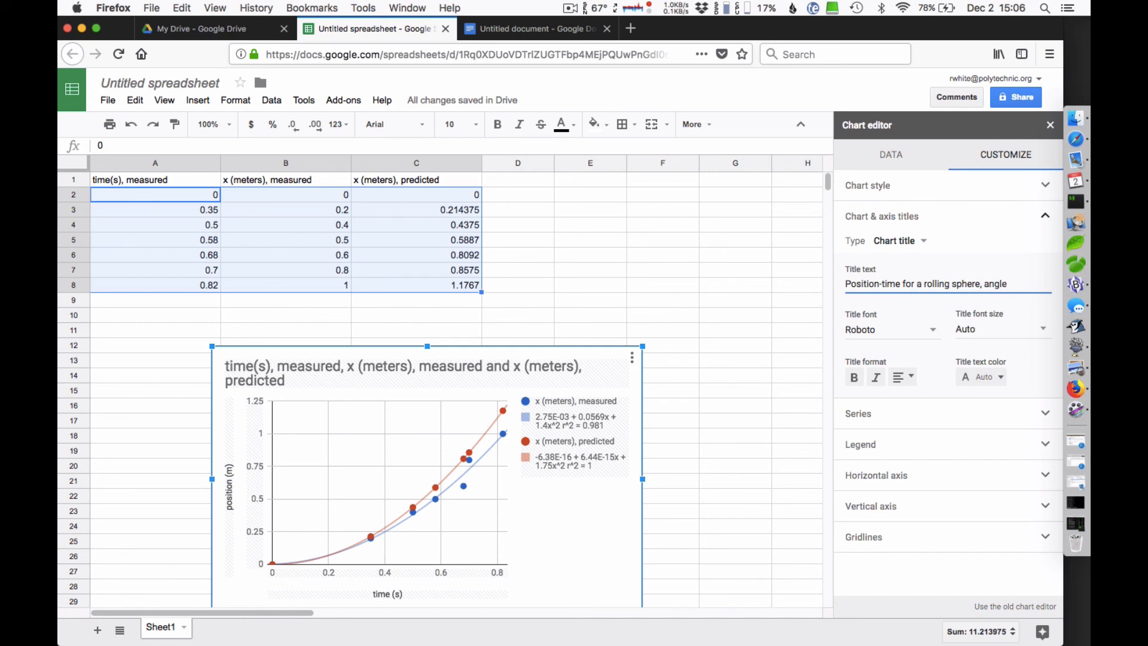
type(" 3")
key("BackSpace")
type("0")
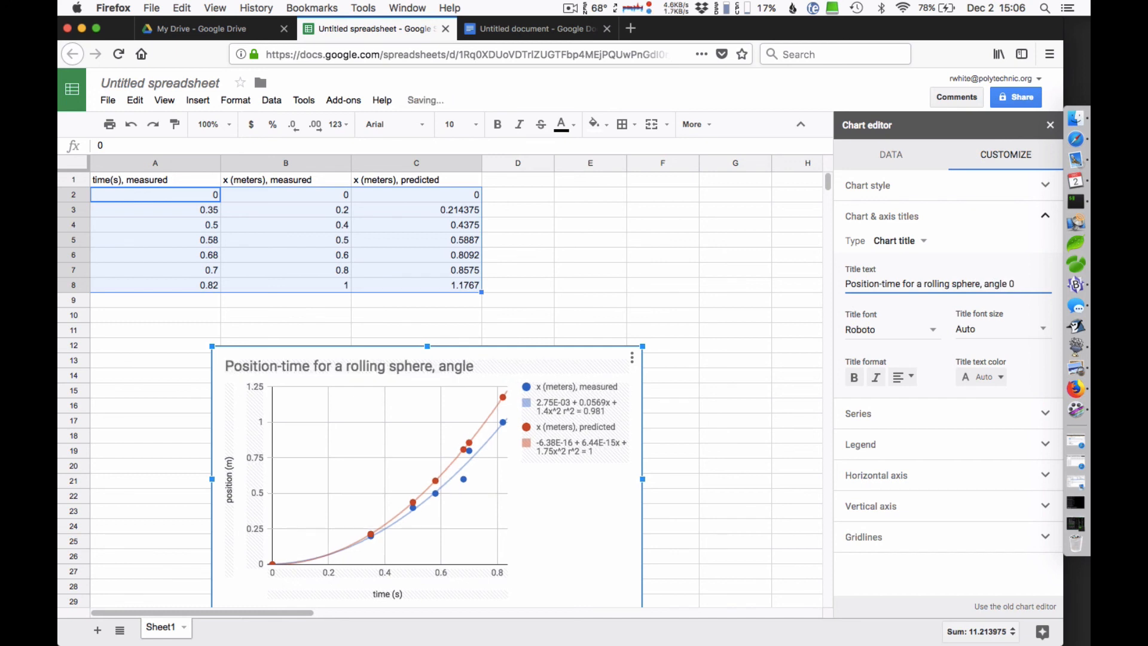
type("0")
key("BackSpace")
type("30")
Enlarge the chart and move it up so it fits fully within the visible sheet area.
left_click_drag(643, 346, 806, 245)
left_click_drag(673, 261, 611, 212)
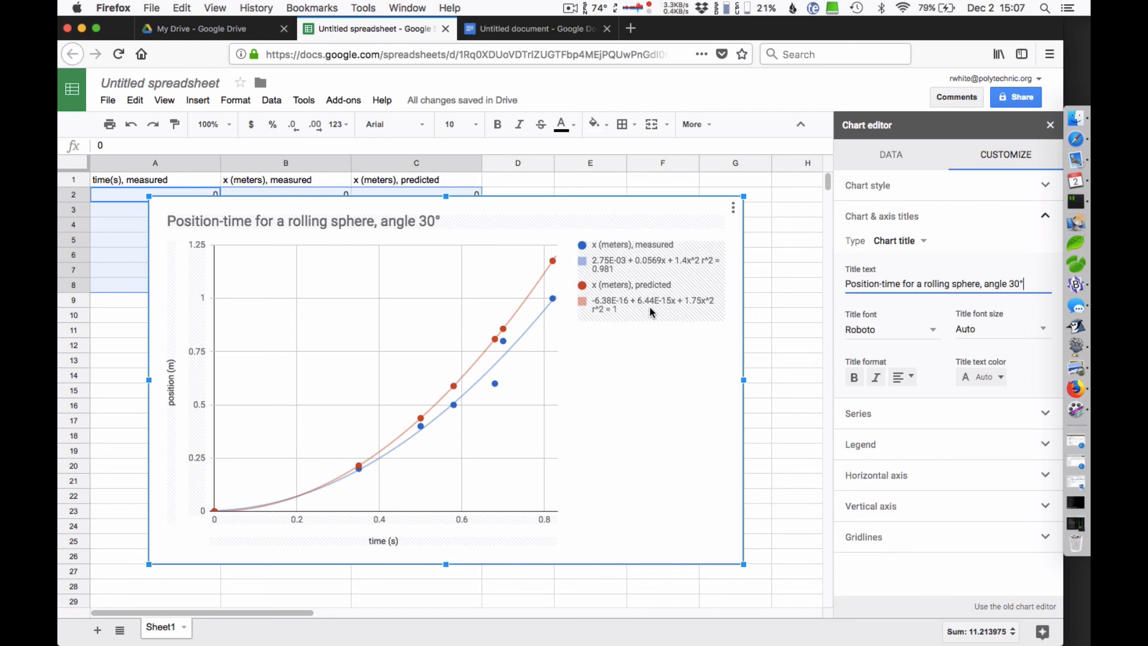
Set the point size of the "x (meters), predicted" series to None, leaving only its trendline.
mouse_move(555, 262)
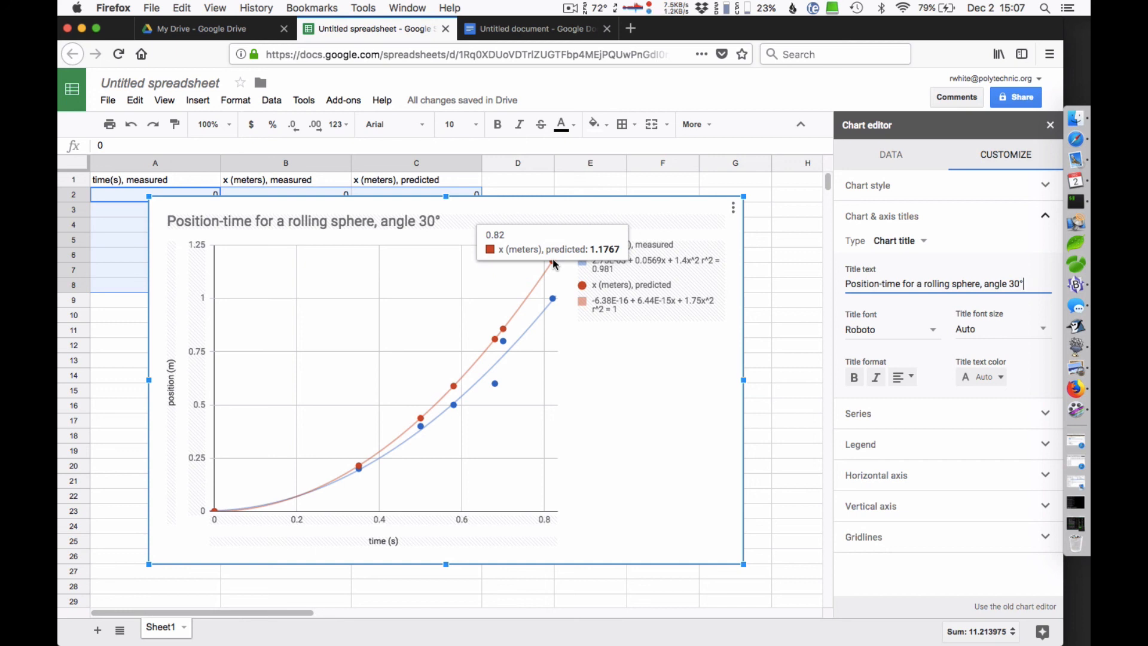
left_click(554, 264)
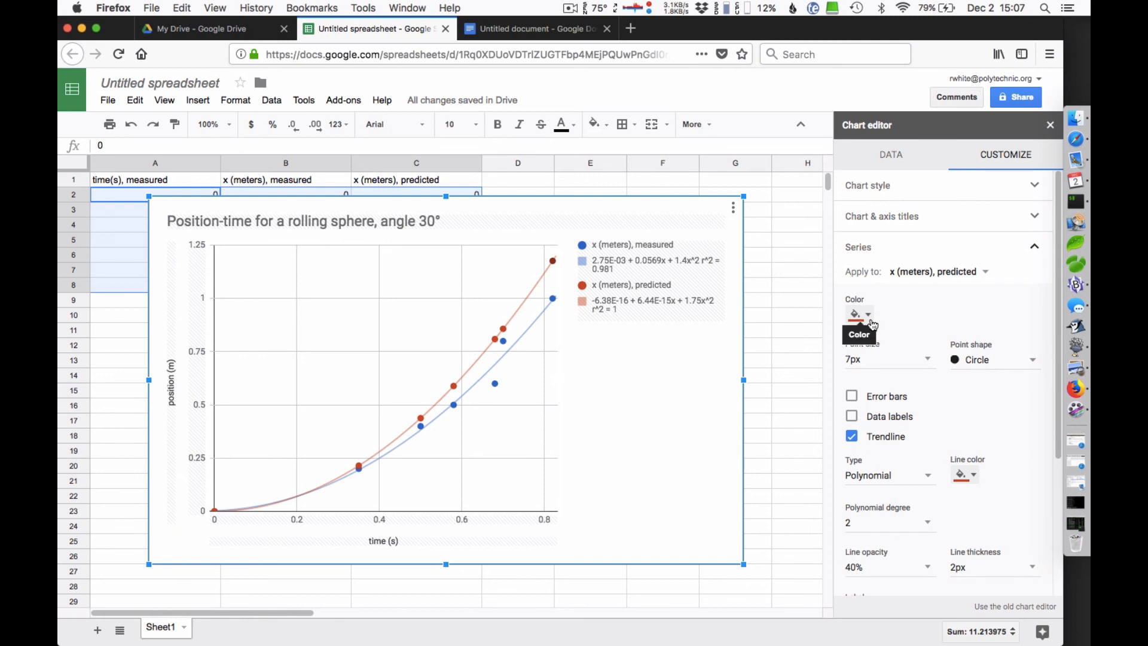
left_click(883, 360)
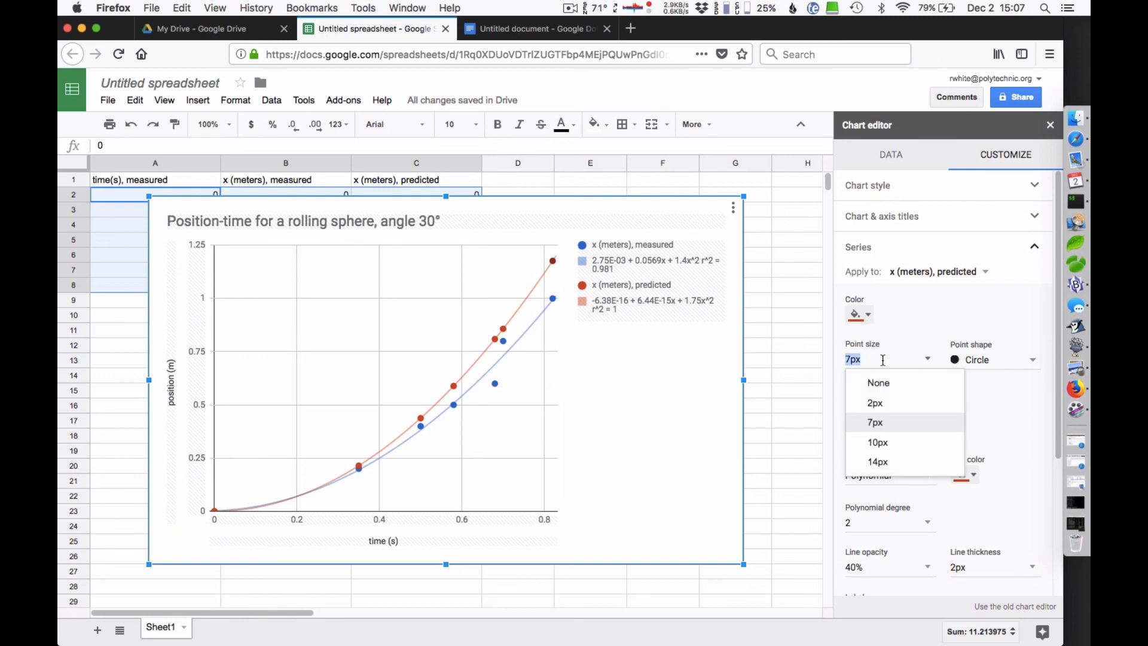
left_click(879, 384)
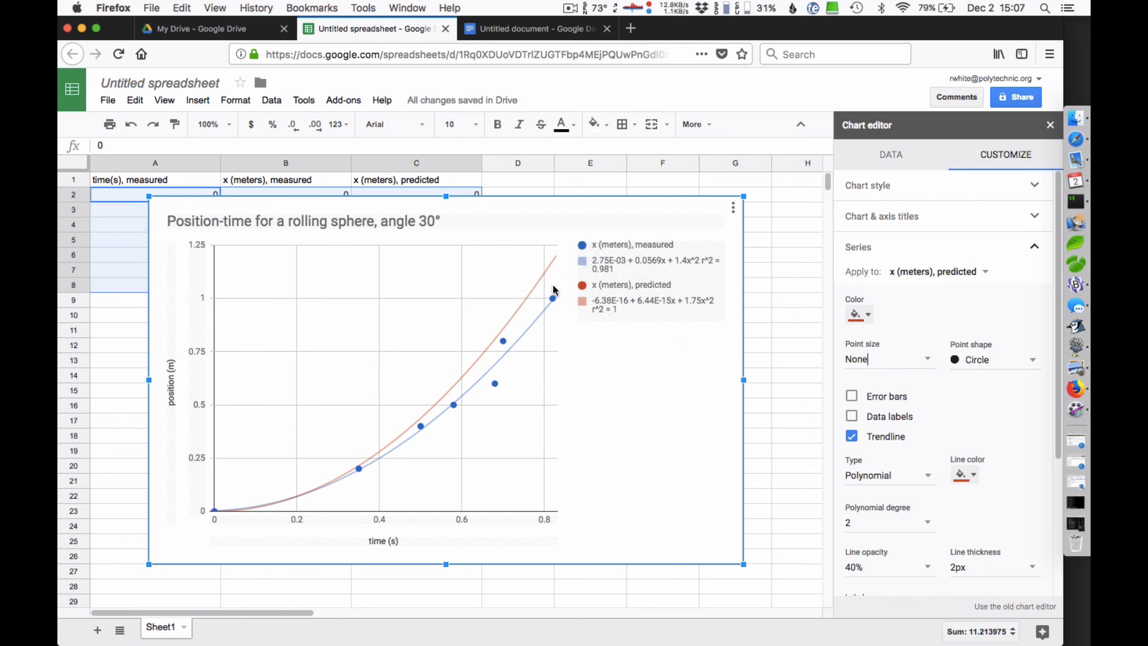
Save the position-time chart as an image and download it to disk as chart.png.
mouse_move(537, 314)
left_click(734, 208)
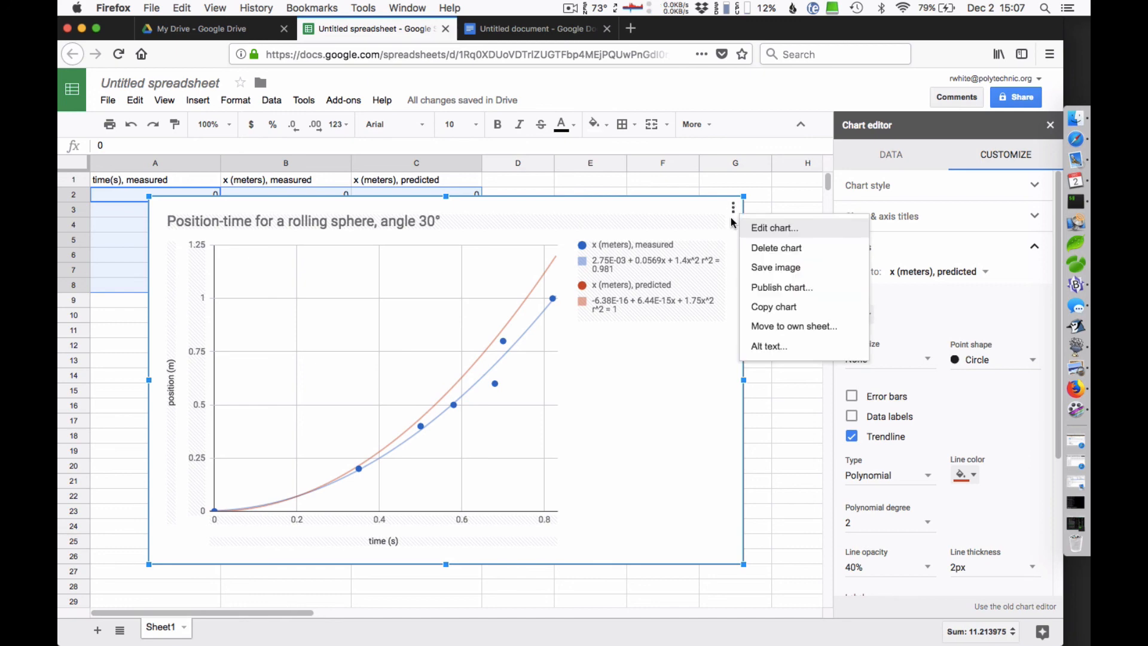
left_click(780, 268)
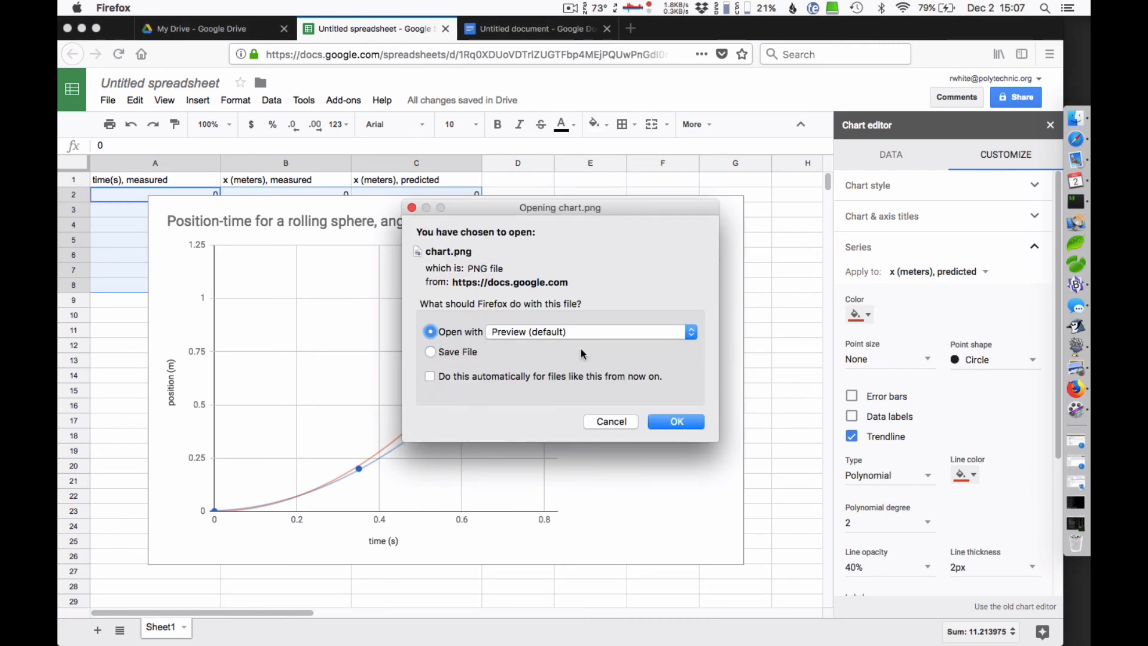
left_click(431, 353)
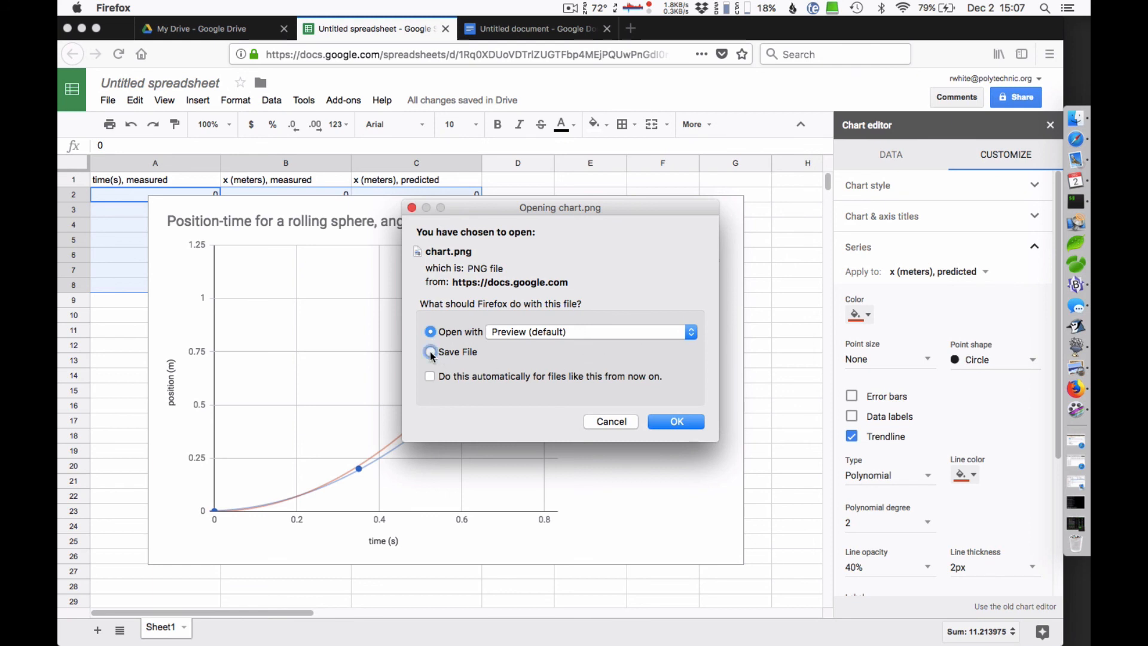
left_click(684, 424)
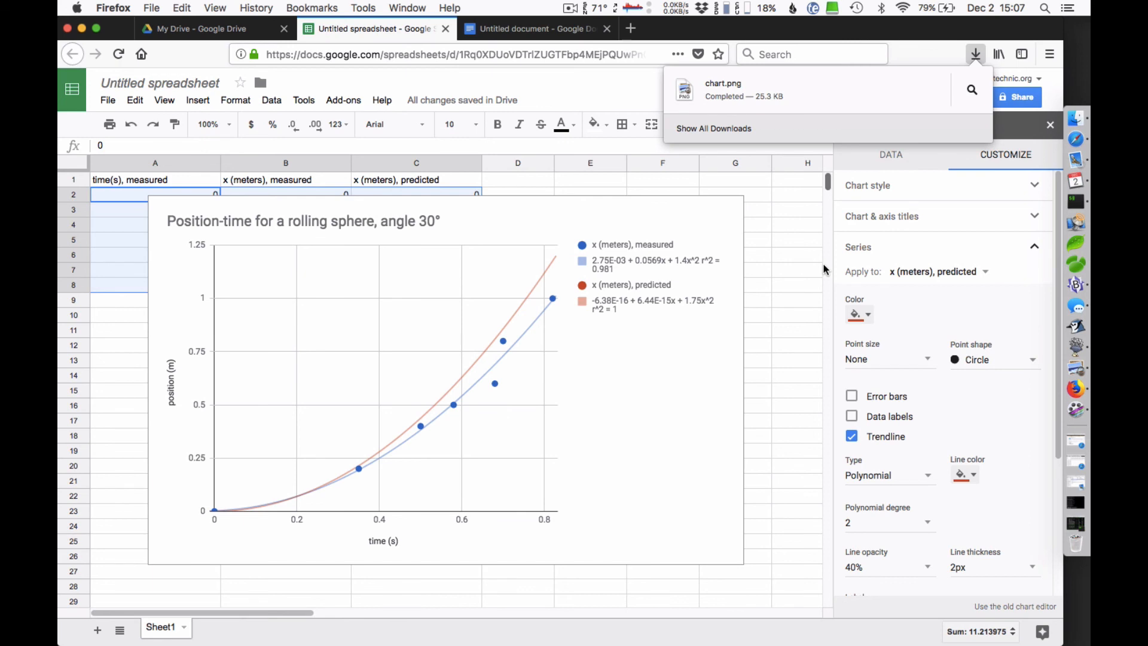
Copy the position-time chart to the clipboard.
left_click(730, 208)
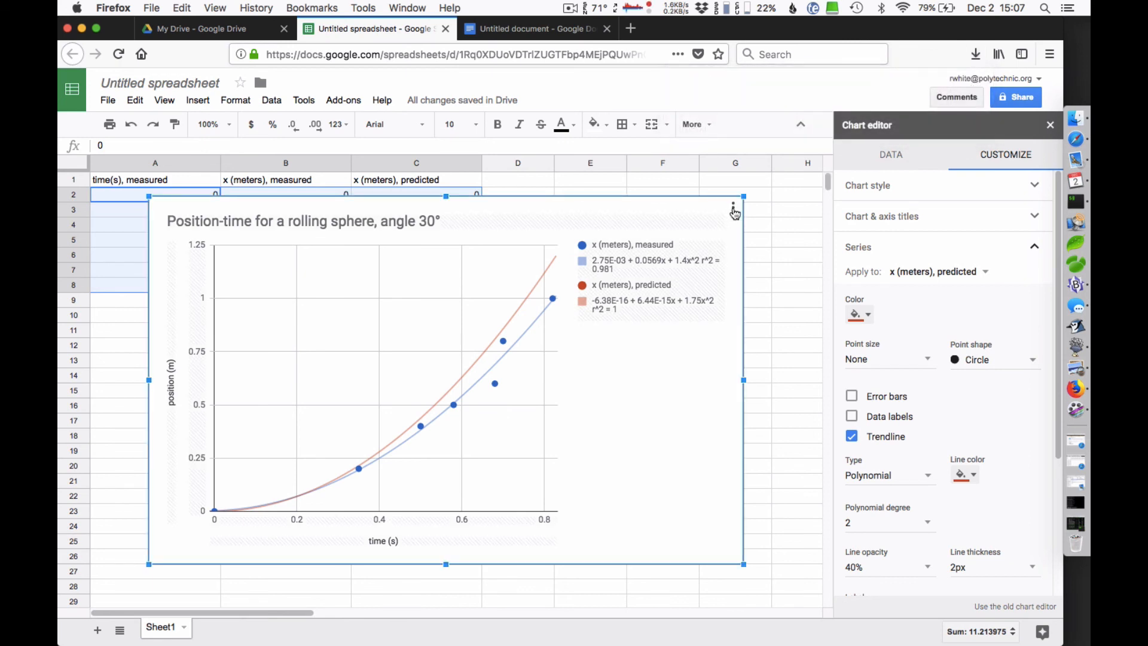
left_click(734, 209)
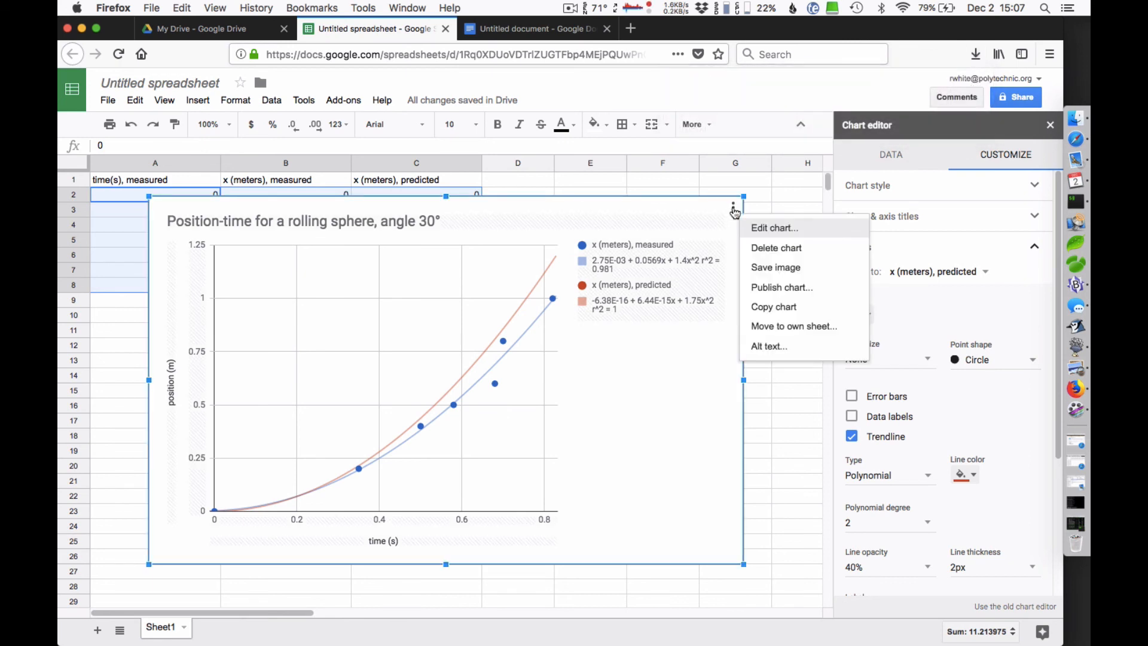
left_click(787, 309)
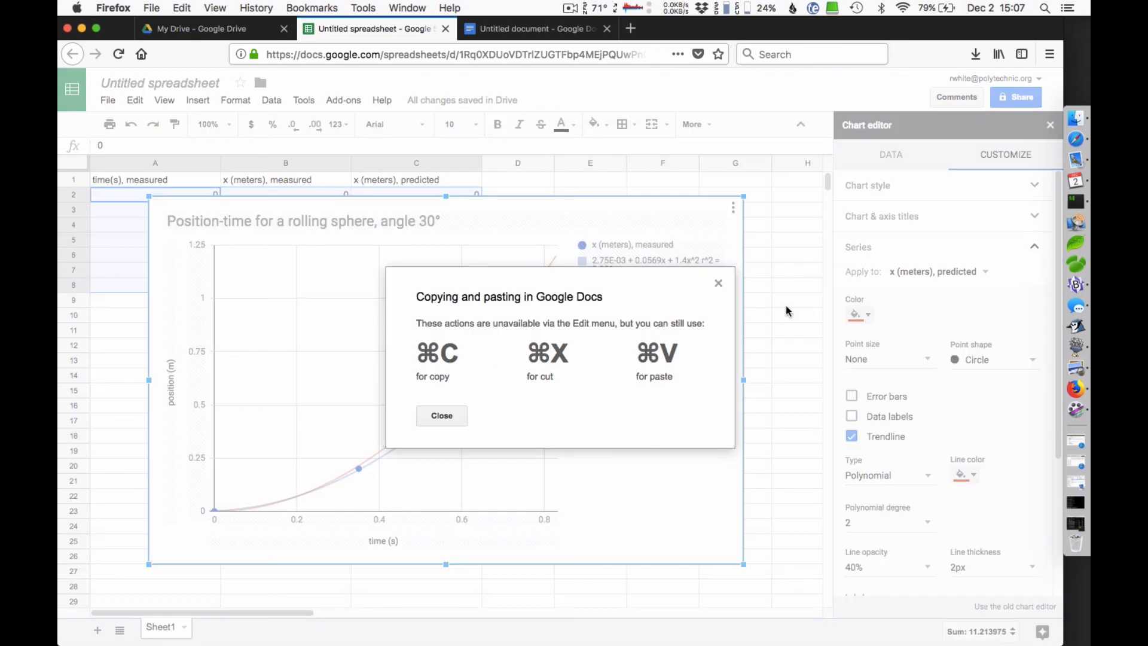
left_click(442, 415)
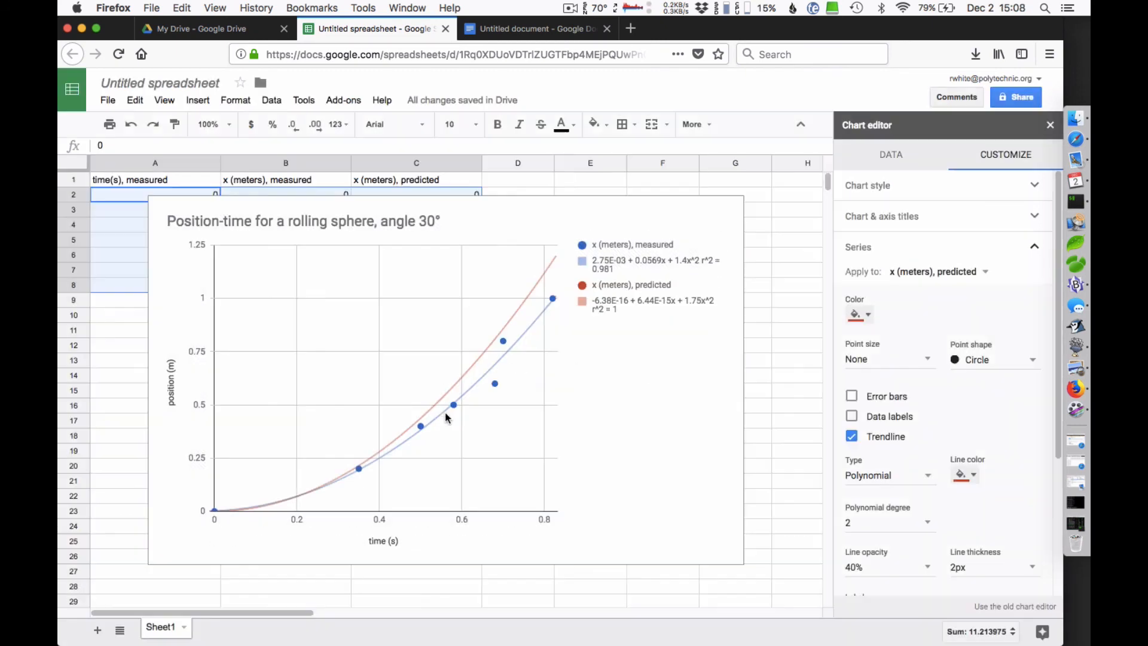
left_click(649, 445)
key("super+c")
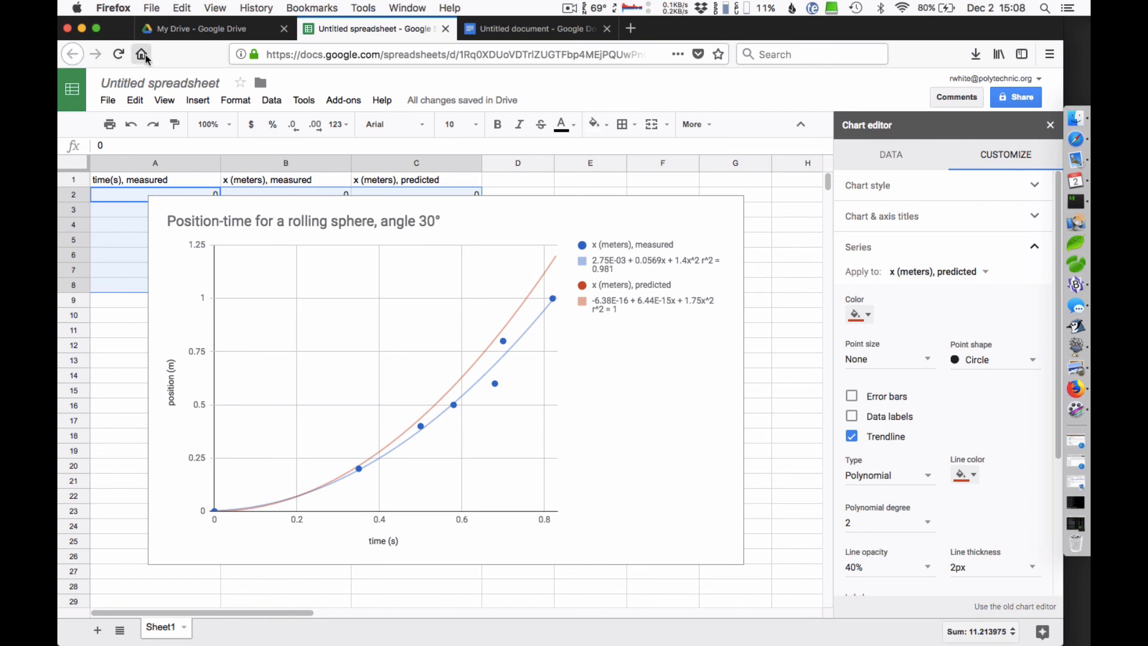
Shift the browser window aside to uncover part of the desktop, and switch to the lab report document.
left_click_drag(180, 55, 288, 55)
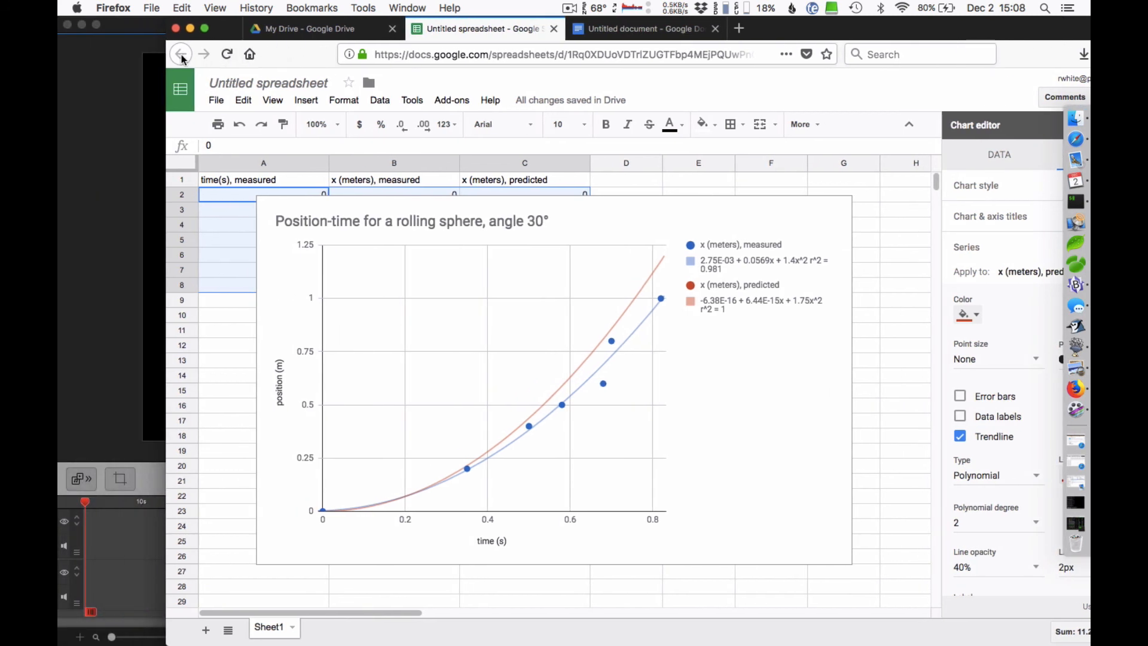
left_click(303, 31)
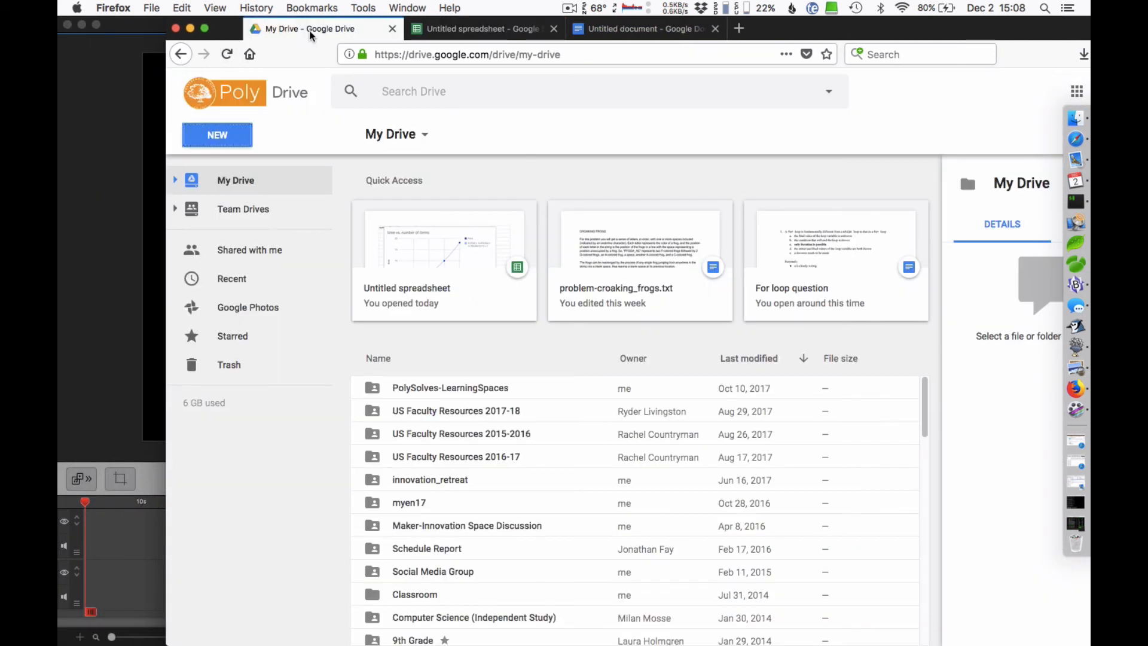
left_click(634, 34)
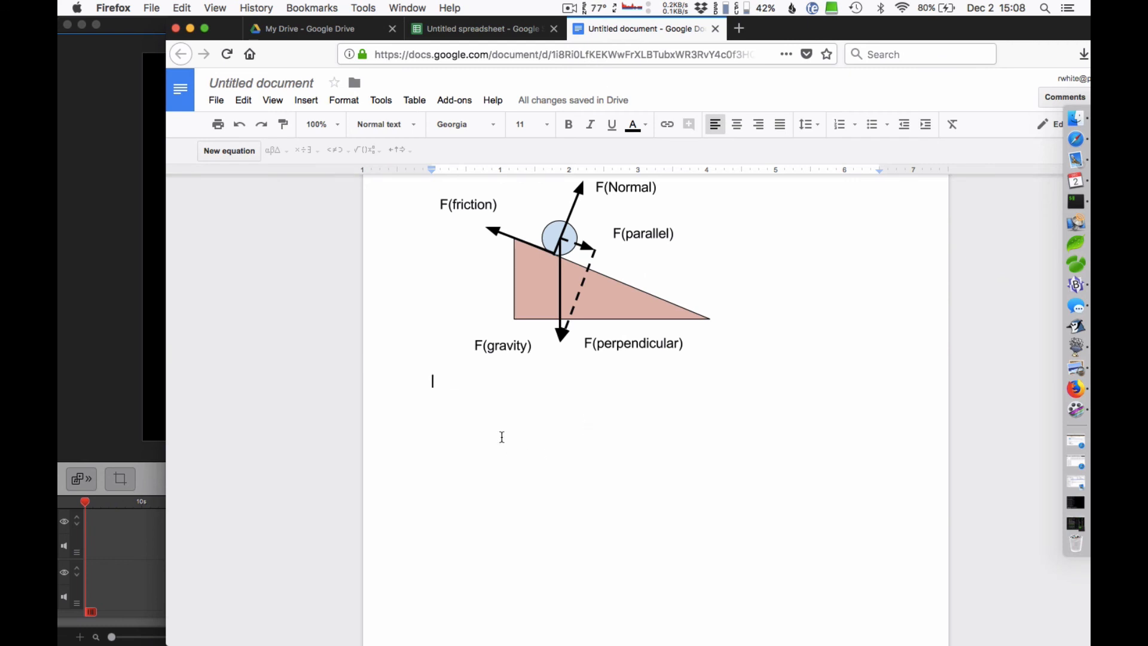